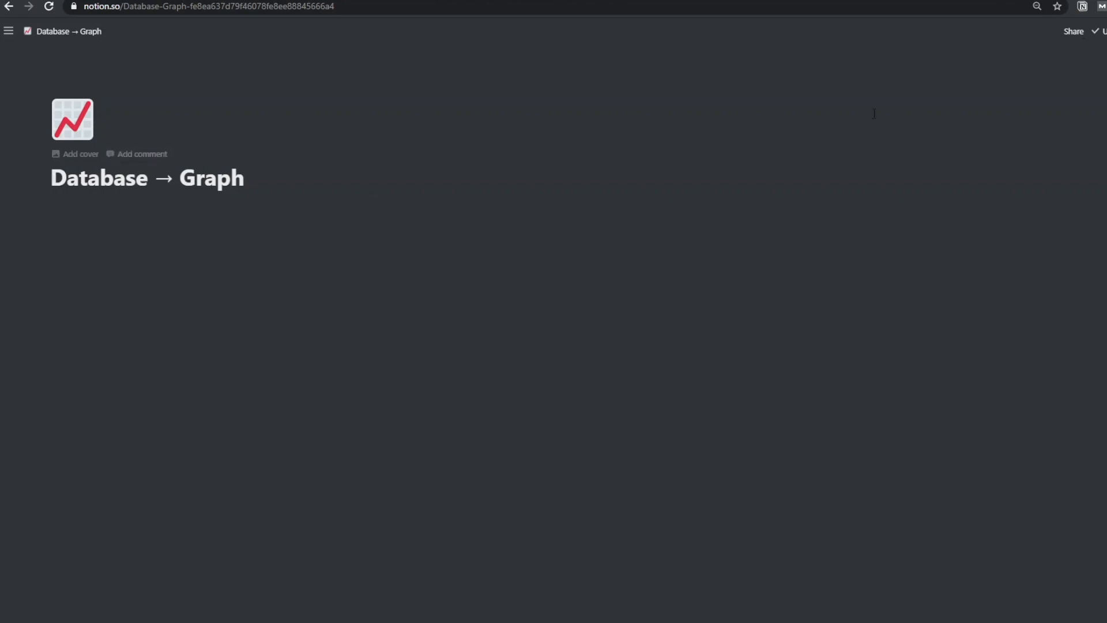
Insert an inline table database below the page title and title it 'Test Data'
{"action": "left_click", "coordinate": [1070, 35]}
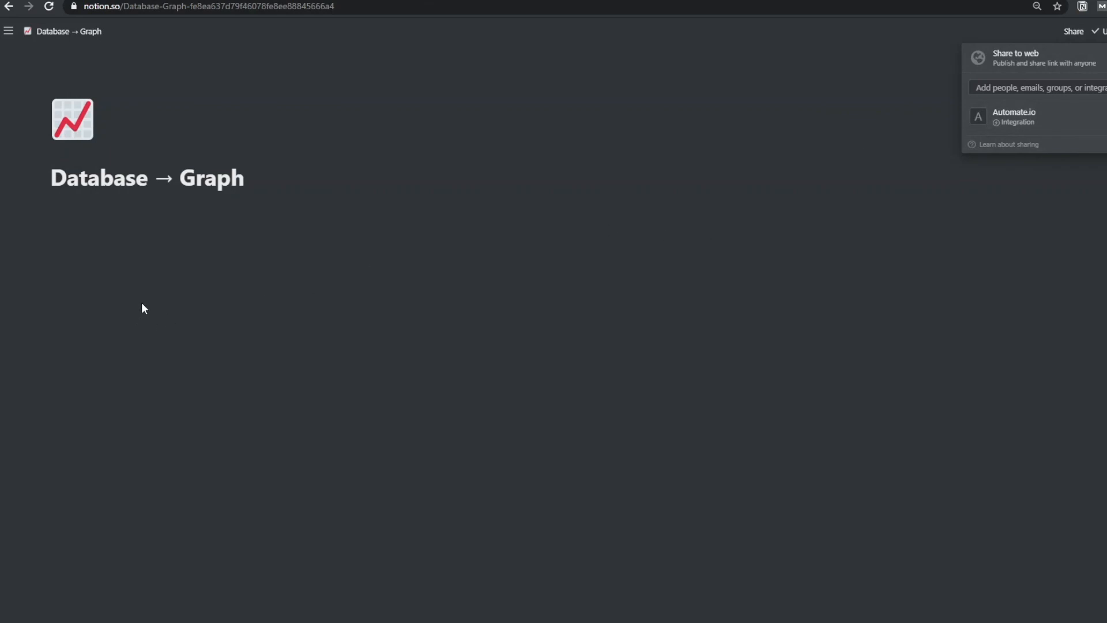
{"action": "left_click", "coordinate": [140, 242]}
{"action": "left_click", "coordinate": [141, 221]}
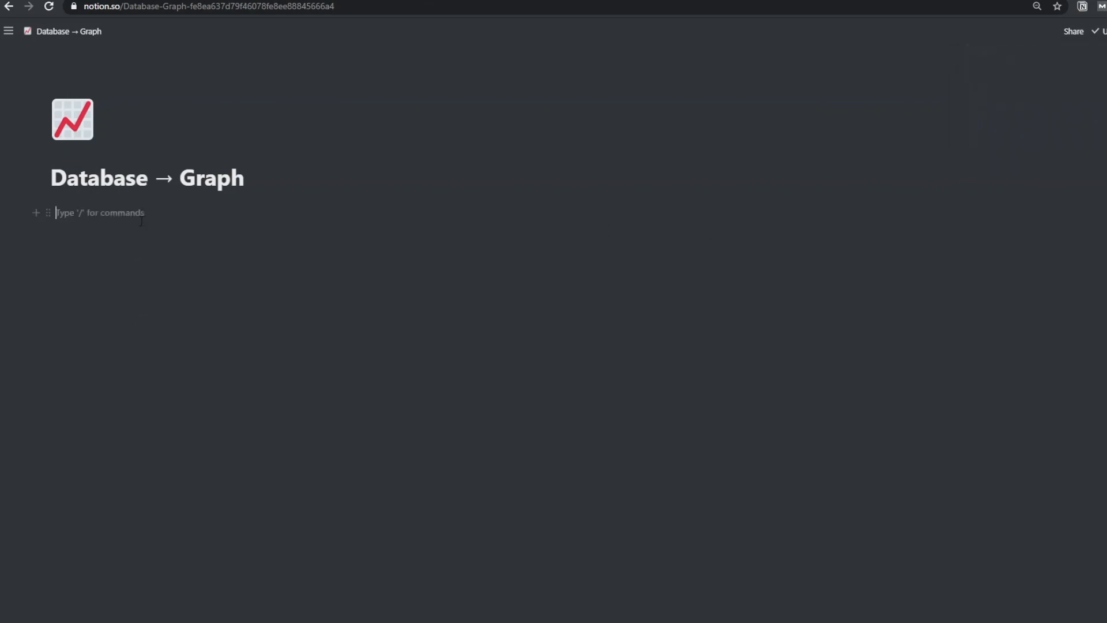
{"action": "type", "text": "/database"}
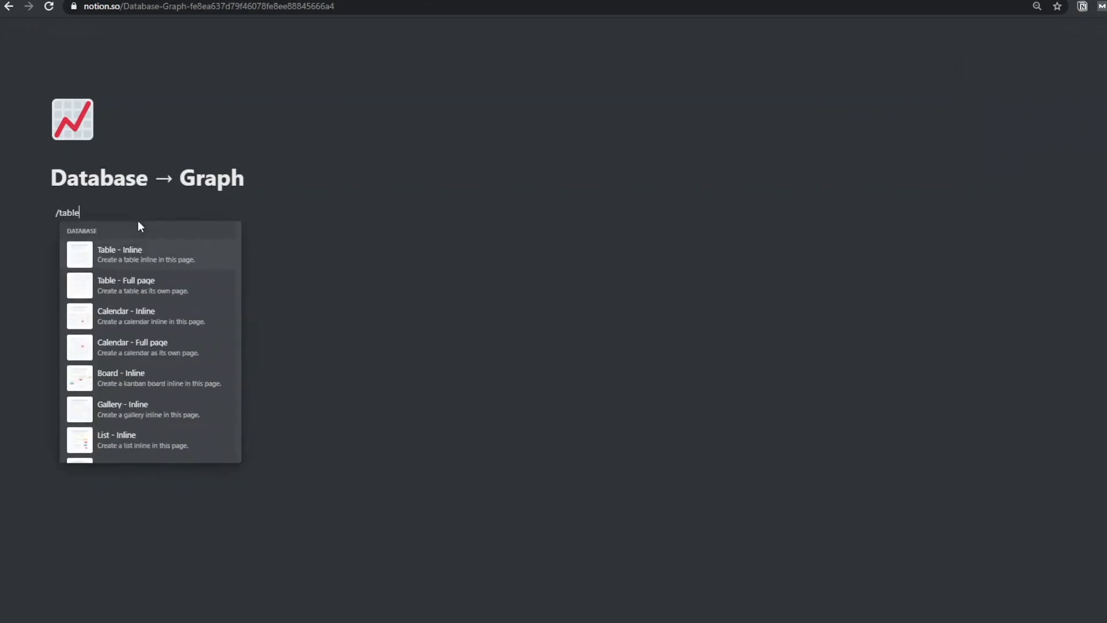
{"action": "key", "text": "Return"}
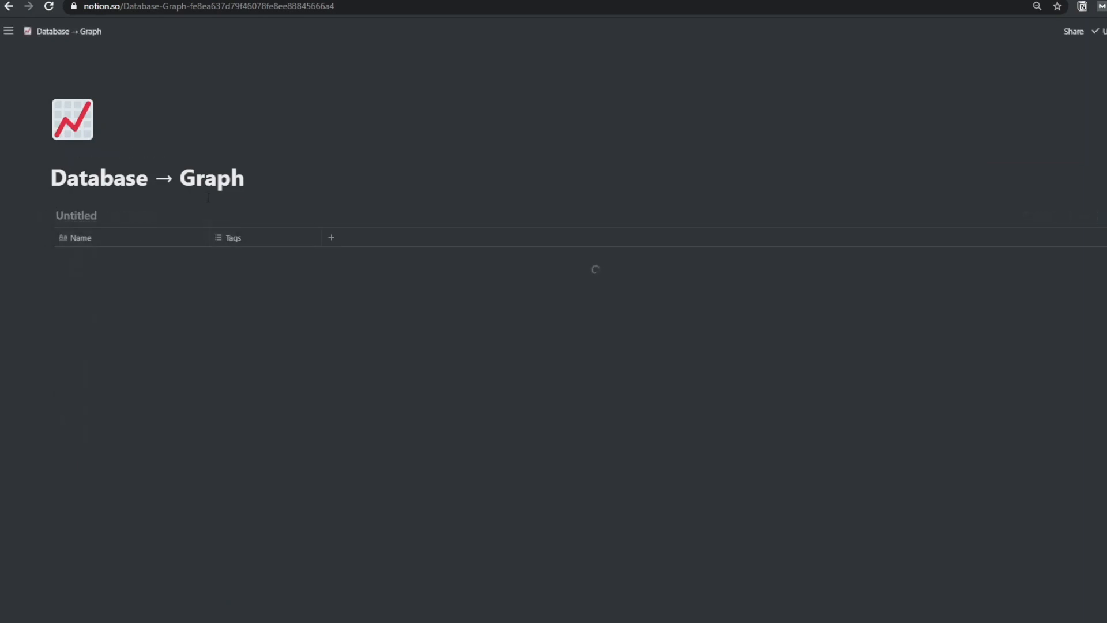
{"action": "type", "text": "Test D"}
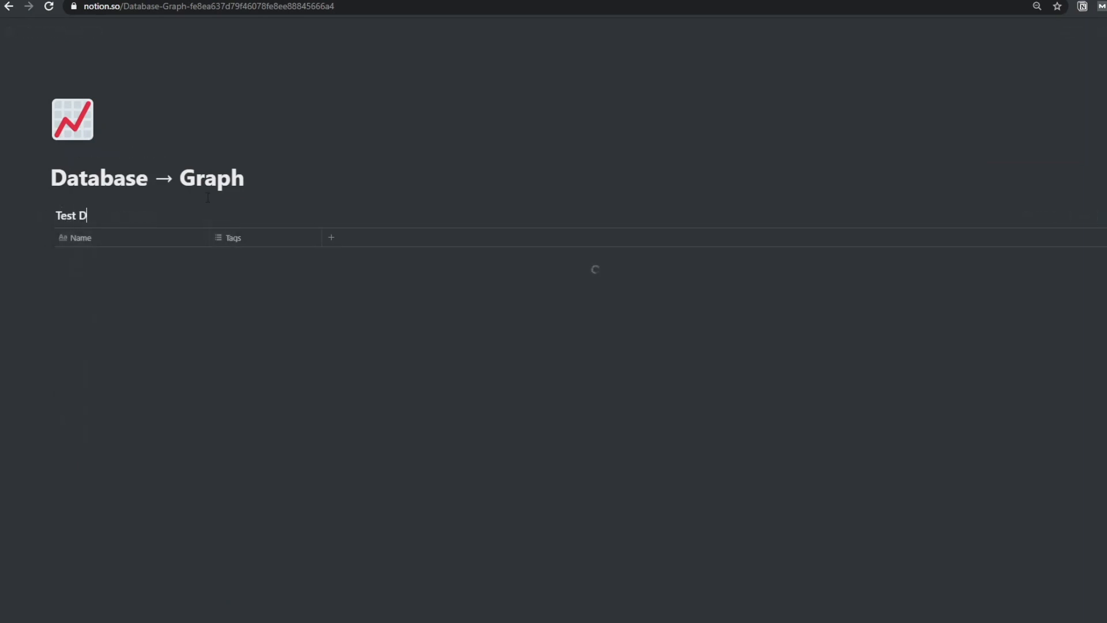
{"action": "type", "text": "ata"}
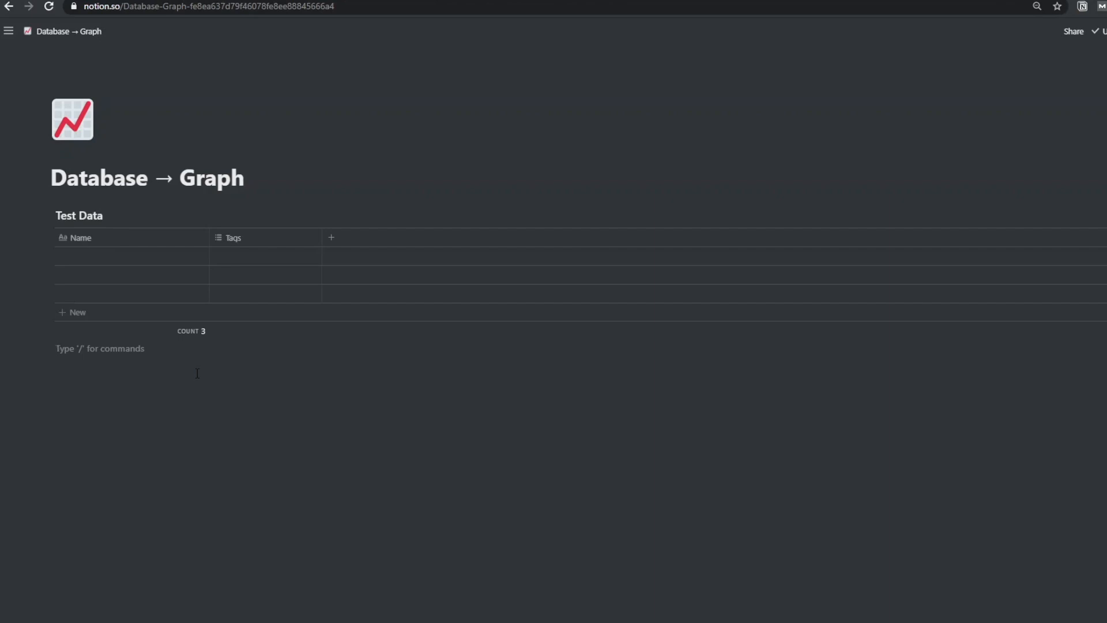
Delete the Tags column and add a 'Website Visits' number column
{"action": "left_click", "coordinate": [245, 241]}
{"action": "left_click", "coordinate": [274, 445]}
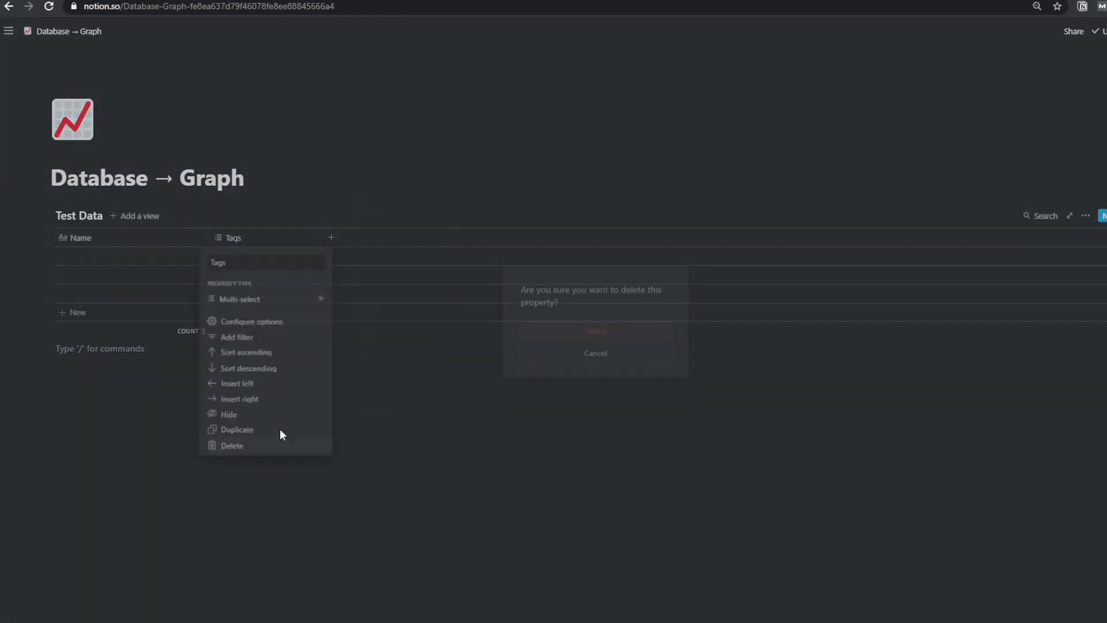
{"action": "left_click", "coordinate": [593, 331]}
{"action": "left_click", "coordinate": [223, 239]}
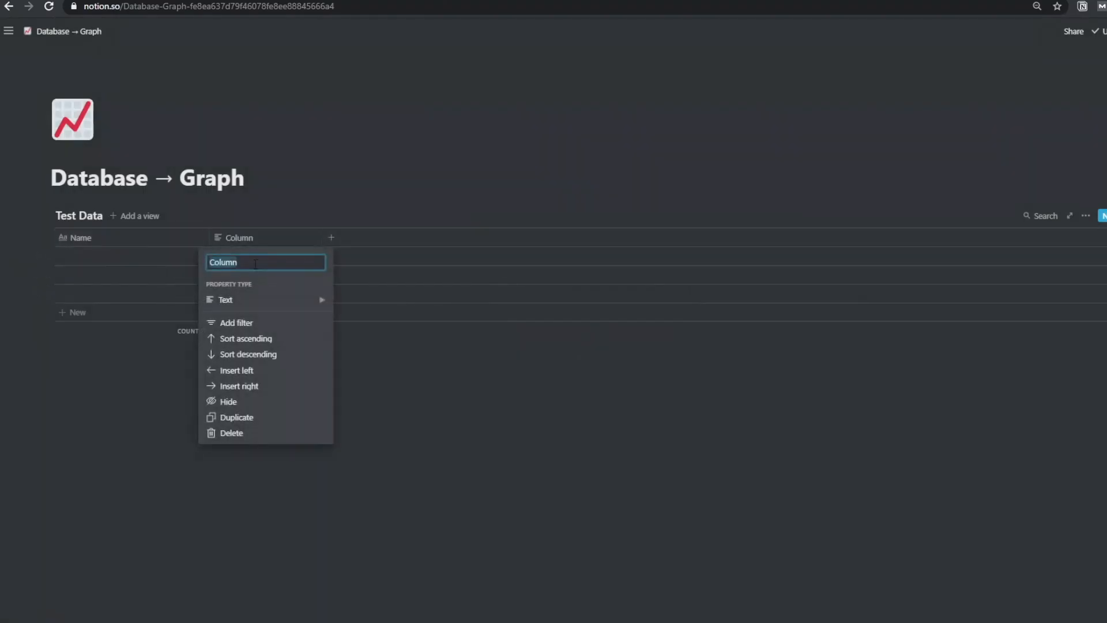
{"action": "type", "text": "Website"}
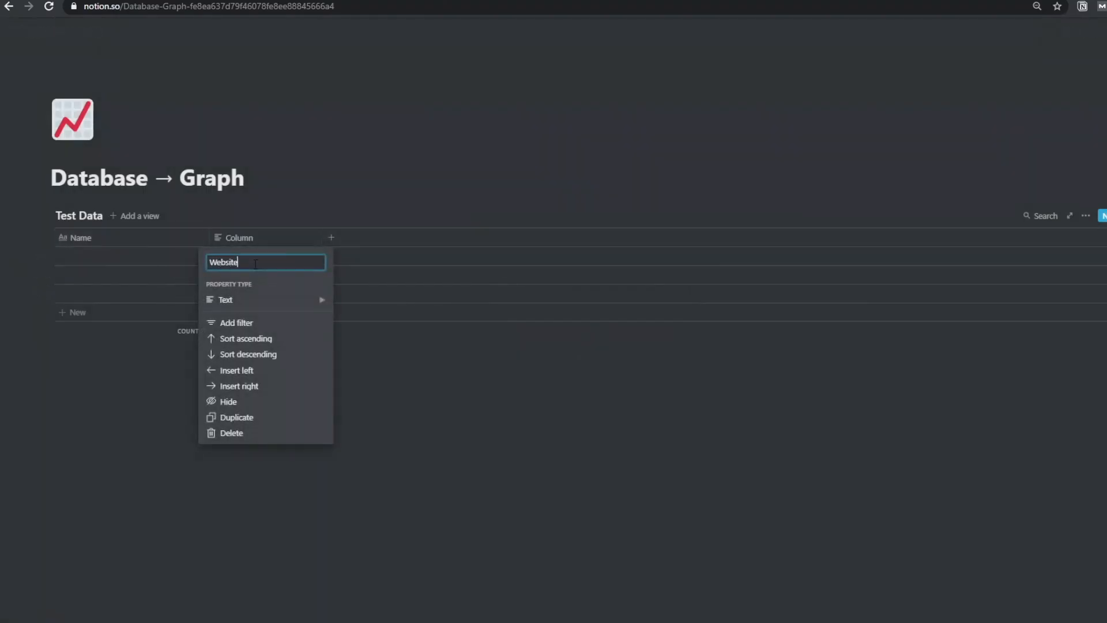
{"action": "type", "text": " Visit"}
{"action": "key", "text": "BackSpace"}
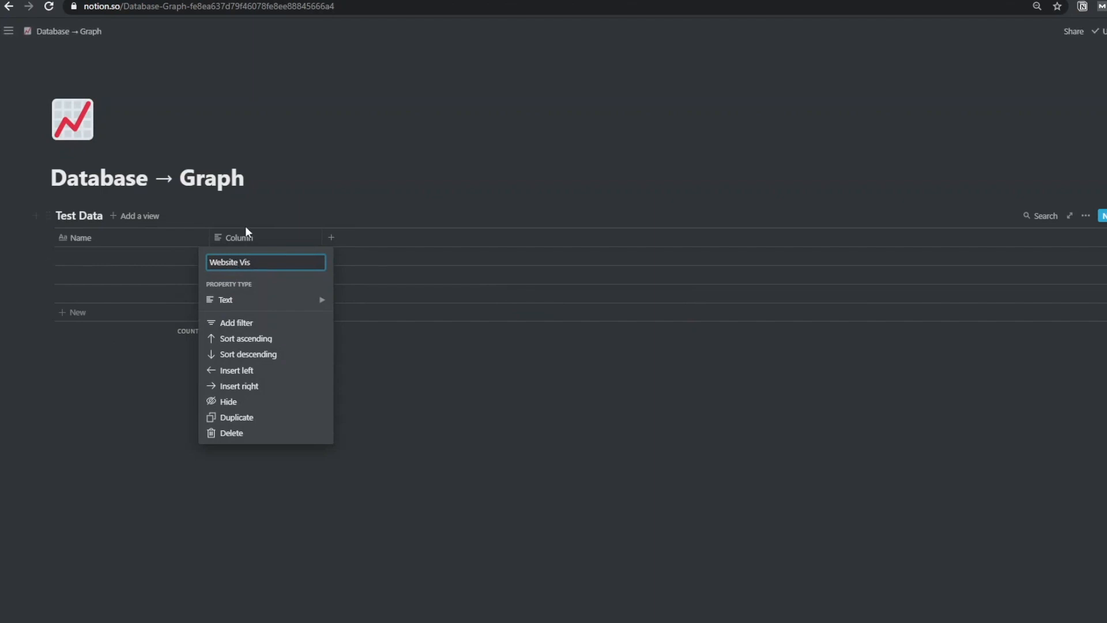
{"action": "type", "text": "its"}
{"action": "mouse_move", "coordinate": [296, 304]}
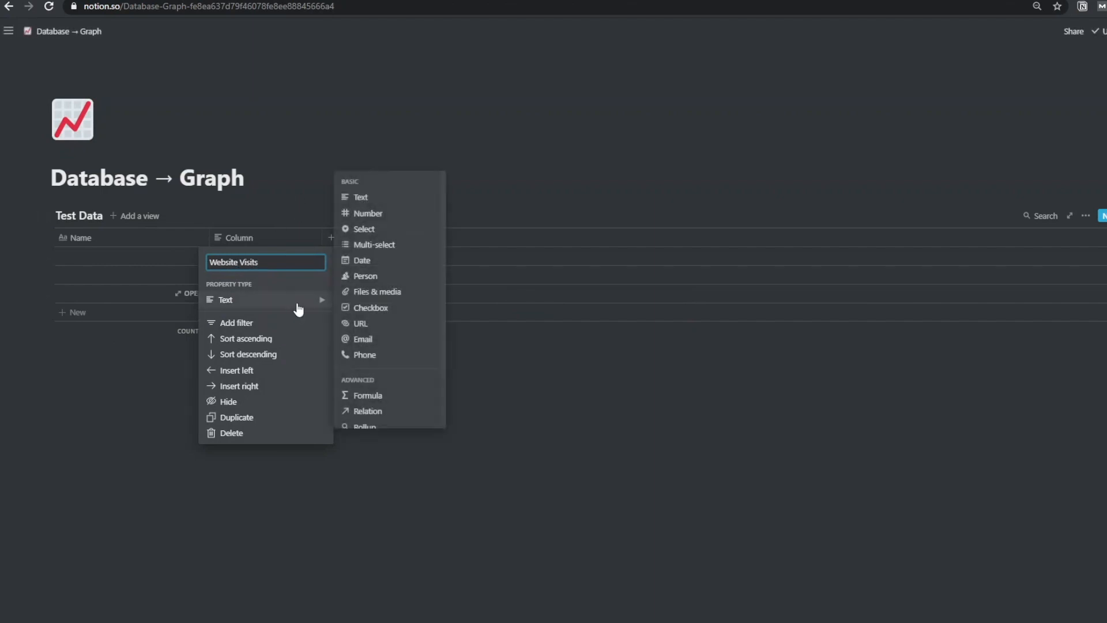
{"action": "left_click", "coordinate": [388, 213]}
Add a 'Sales' number column and a 'Created' created-time column
{"action": "left_click", "coordinate": [352, 241]}
{"action": "type", "text": "Sales"}
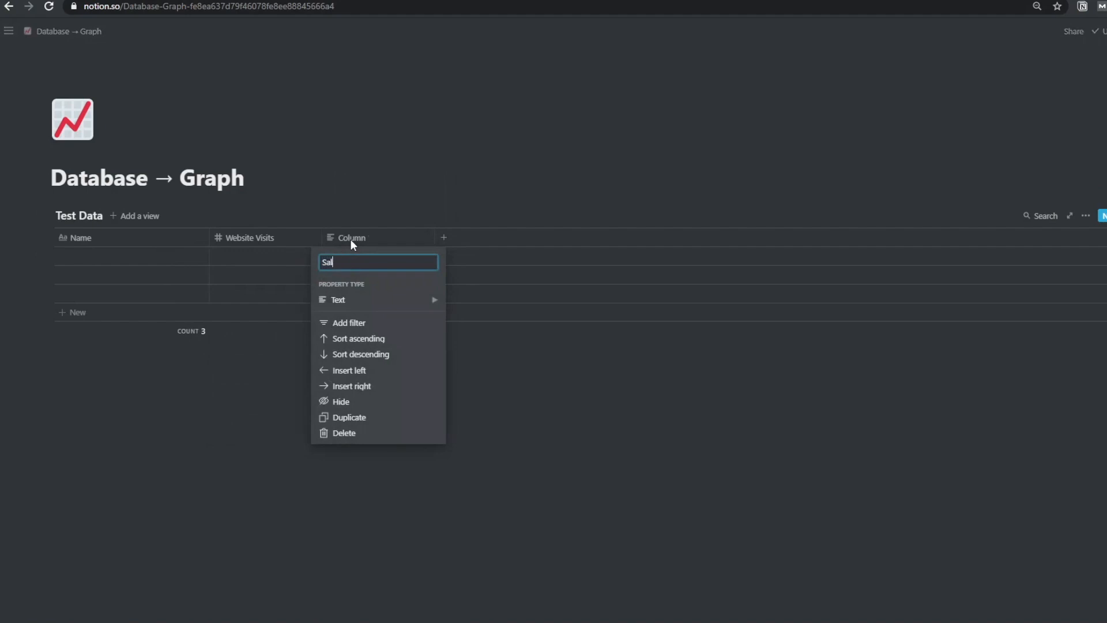
{"action": "mouse_move", "coordinate": [365, 300]}
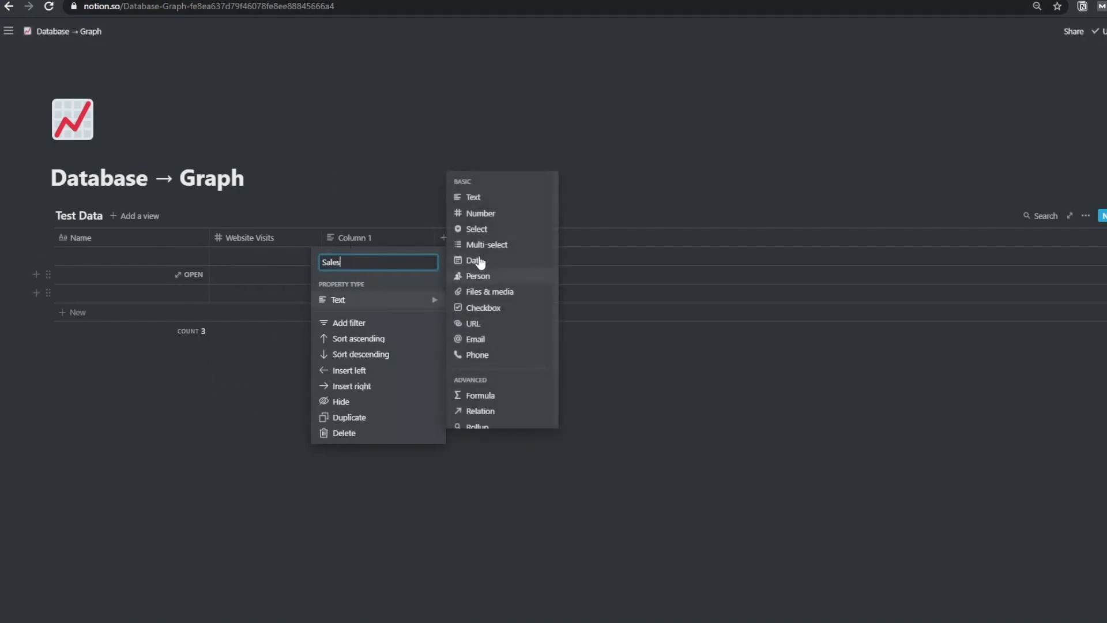
{"action": "left_click", "coordinate": [497, 213]}
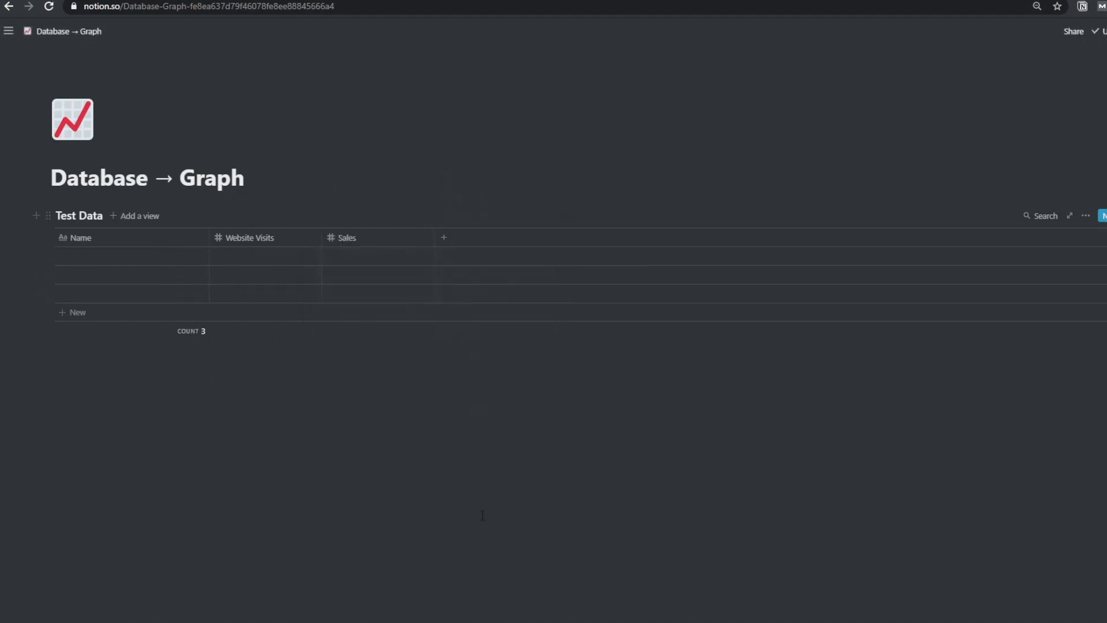
{"action": "left_click", "coordinate": [477, 239]}
{"action": "type", "text": "Created"}
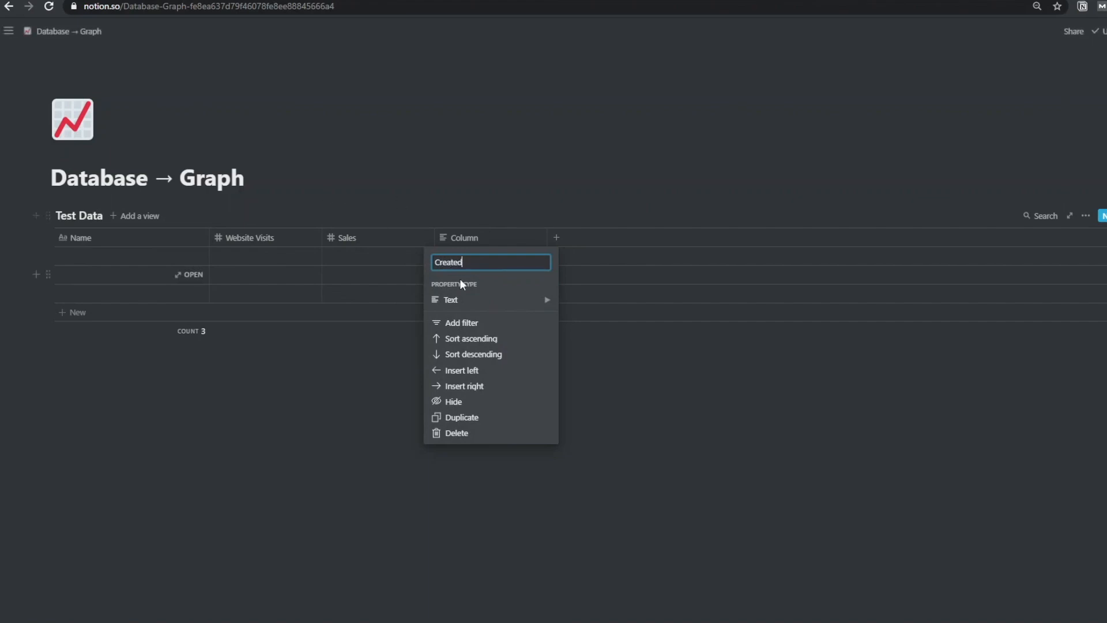
{"action": "mouse_move", "coordinate": [488, 302]}
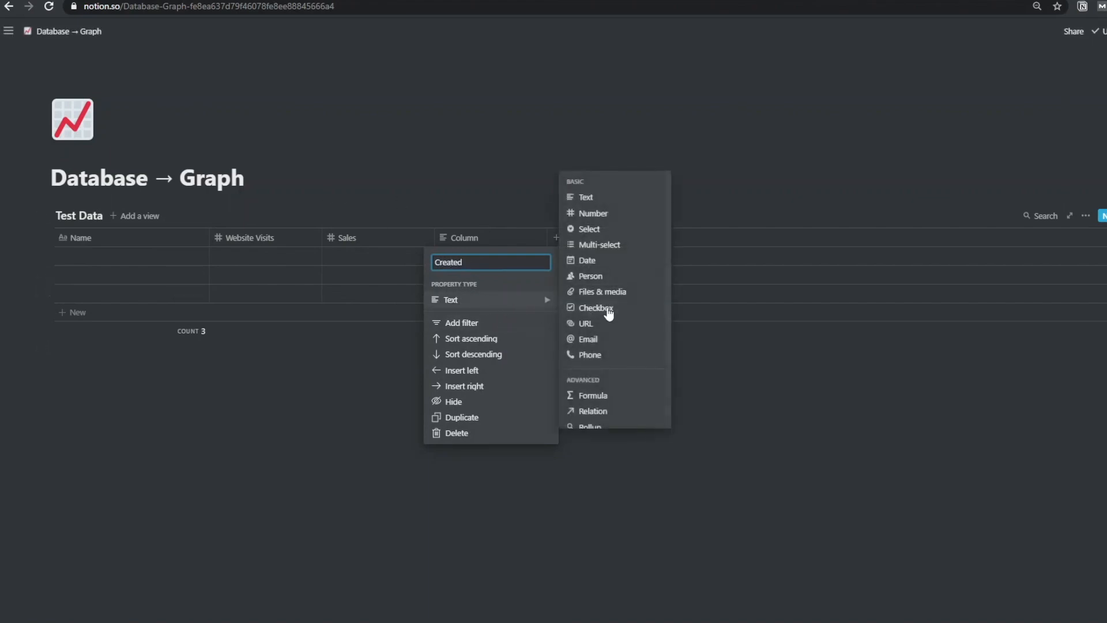
{"action": "scroll", "coordinate": [605, 346], "scroll_direction": "down", "scroll_amount": 2}
{"action": "left_click", "coordinate": [611, 369]}
Add an 'Edited' last-edited-time column and delete the two extra empty rows
{"action": "left_click", "coordinate": [573, 246]}
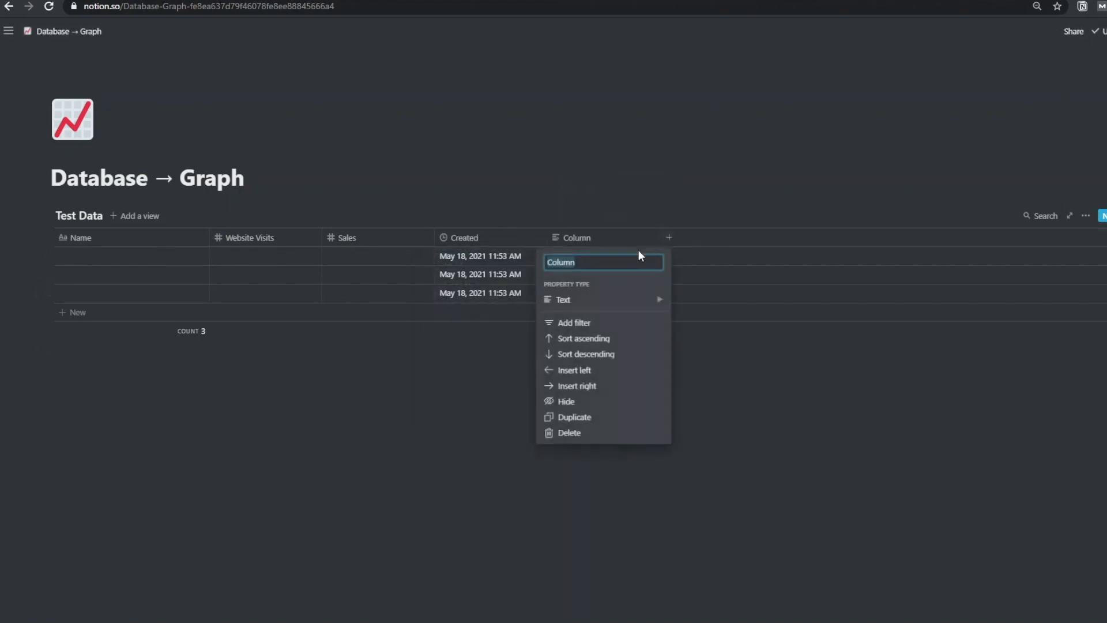
{"action": "type", "text": "Edited"}
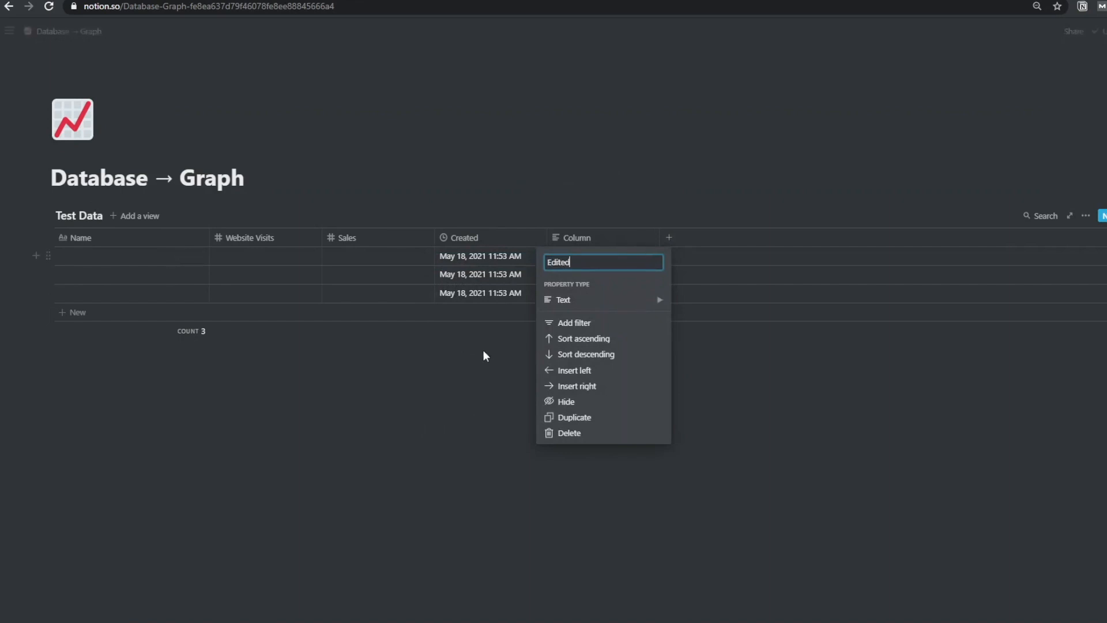
{"action": "mouse_move", "coordinate": [635, 300]}
{"action": "scroll", "coordinate": [741, 370], "scroll_direction": "down", "scroll_amount": 1}
{"action": "scroll", "coordinate": [740, 370], "scroll_direction": "down", "scroll_amount": 1}
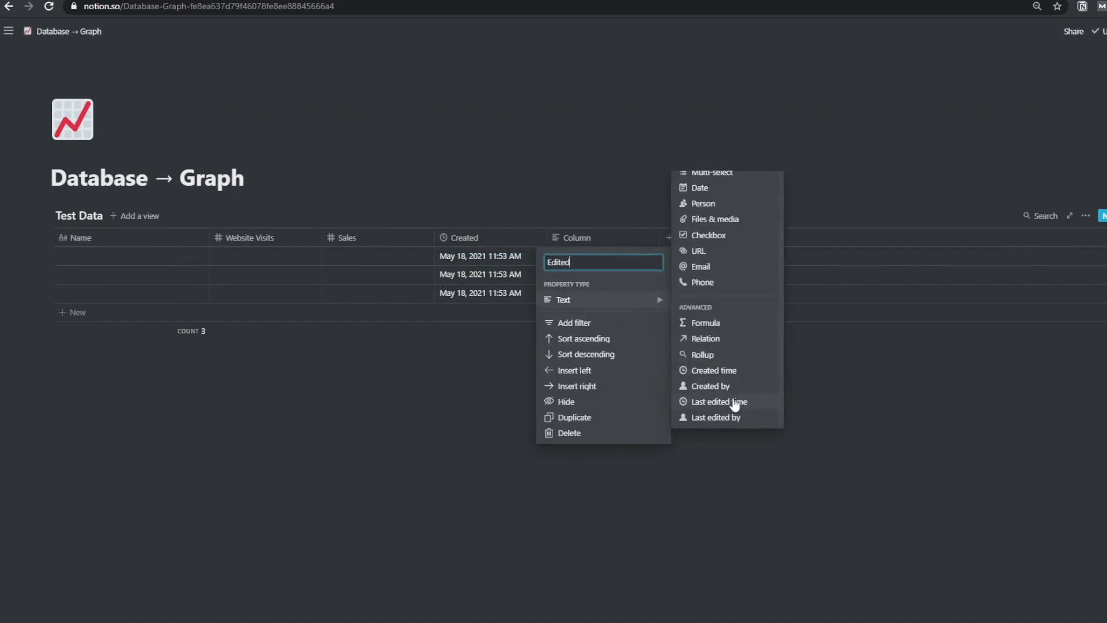
{"action": "left_click", "coordinate": [733, 402]}
{"action": "left_click_drag", "start_coordinate": [5, 275], "coordinate": [94, 286]}
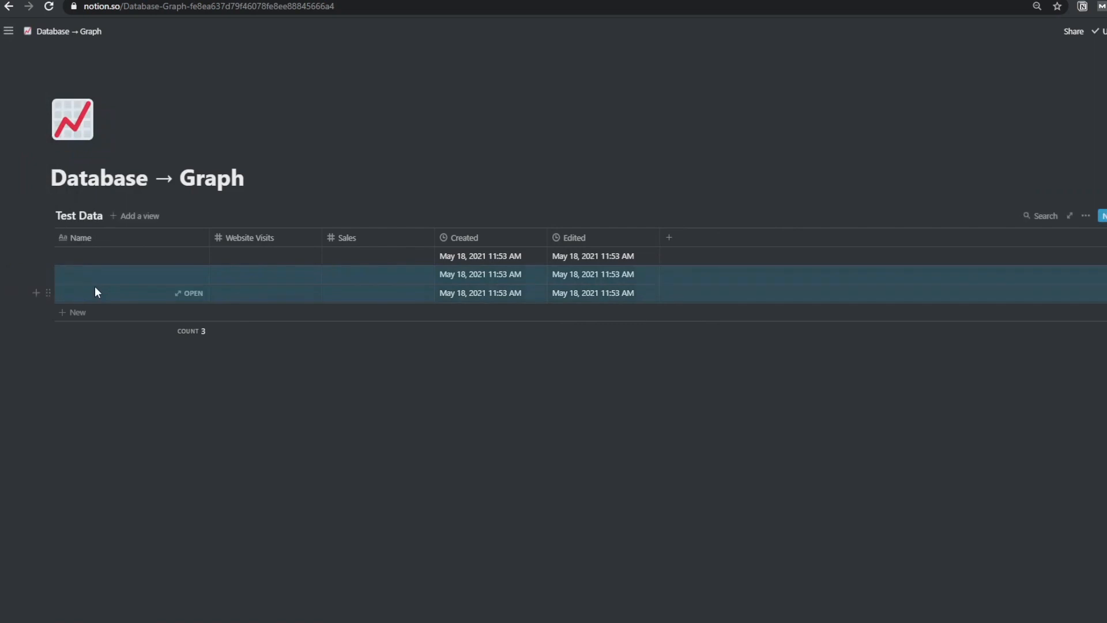
{"action": "key", "text": "Delete"}
Fill the first row as 'Week 1' with 25 website visits and 5 sales
{"action": "left_click", "coordinate": [111, 254]}
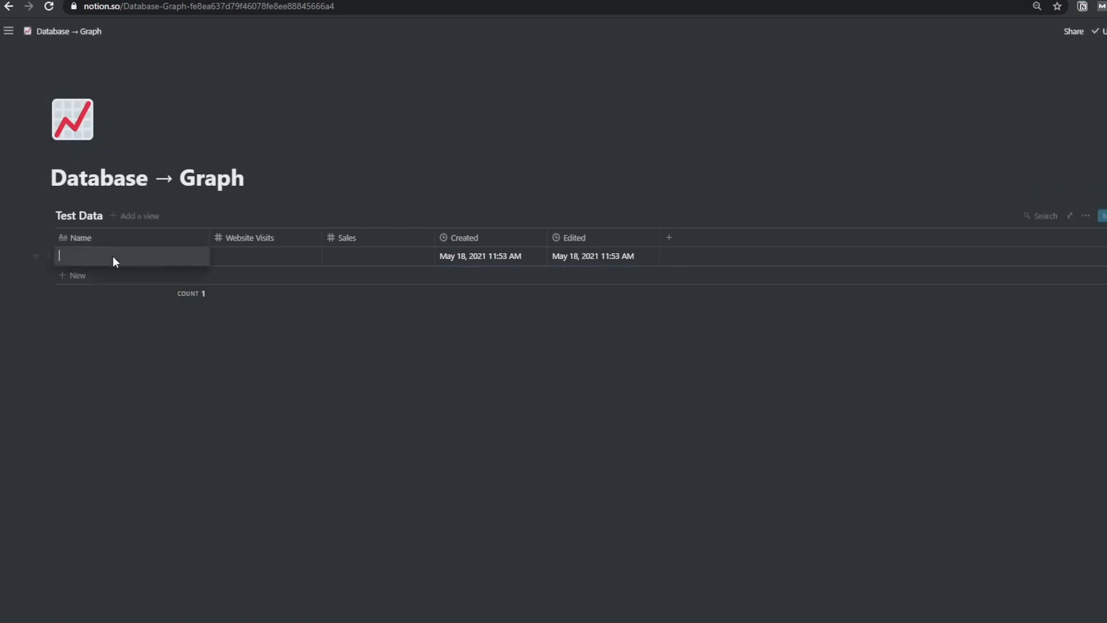
{"action": "type", "text": "Week 1"}
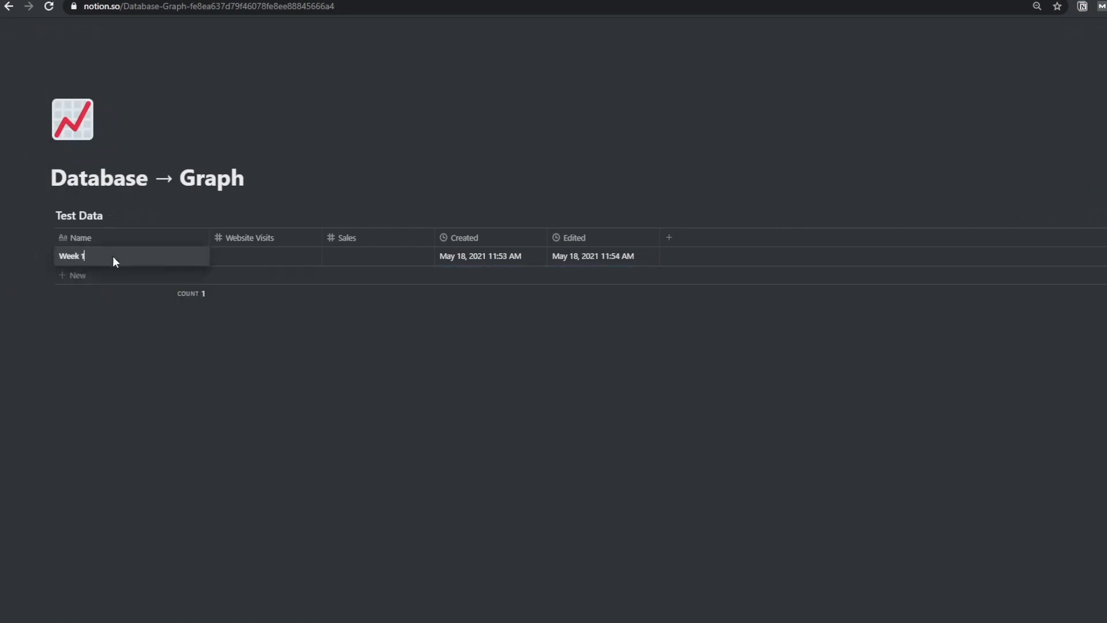
{"action": "key", "text": "Tab"}
{"action": "type", "text": "25"}
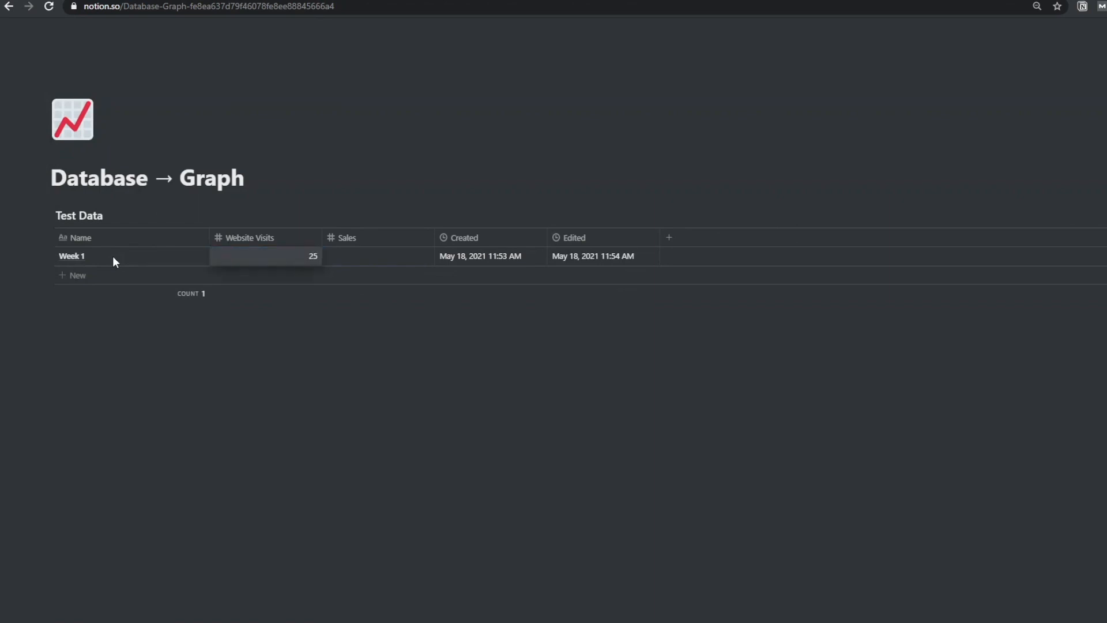
{"action": "key", "text": "Tab"}
{"action": "type", "text": "5"}
{"action": "key", "text": "Return"}
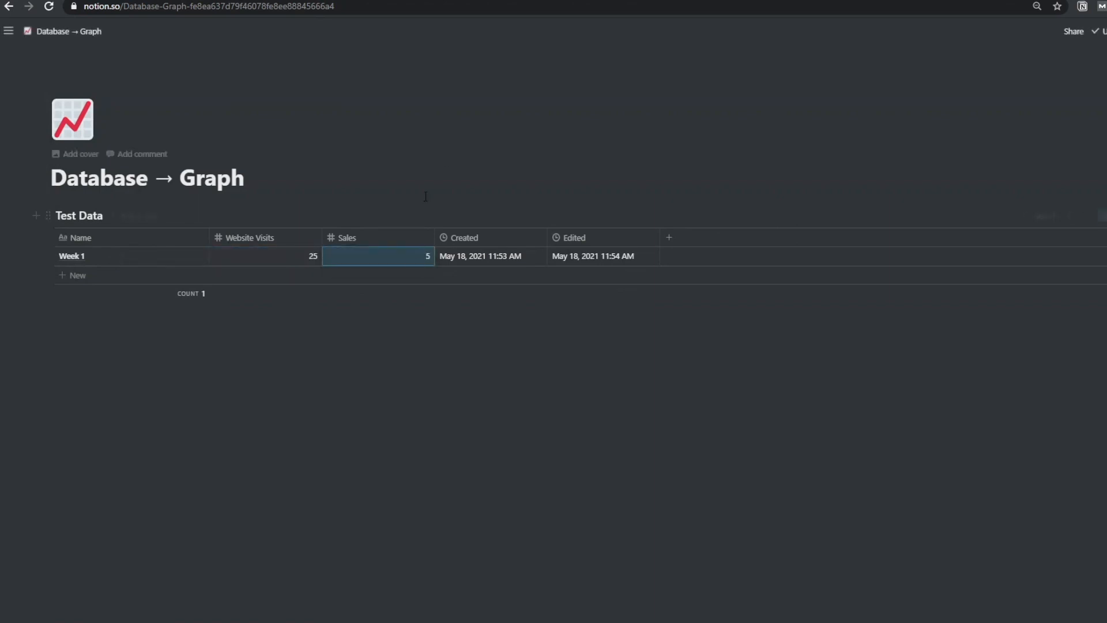
{"action": "left_click", "coordinate": [388, 239]}
{"action": "left_click", "coordinate": [721, 218]}
Add a 'Conversion Rate' number column after Sales, enter 0.2, and delete the empty second row
{"action": "left_click", "coordinate": [669, 237]}
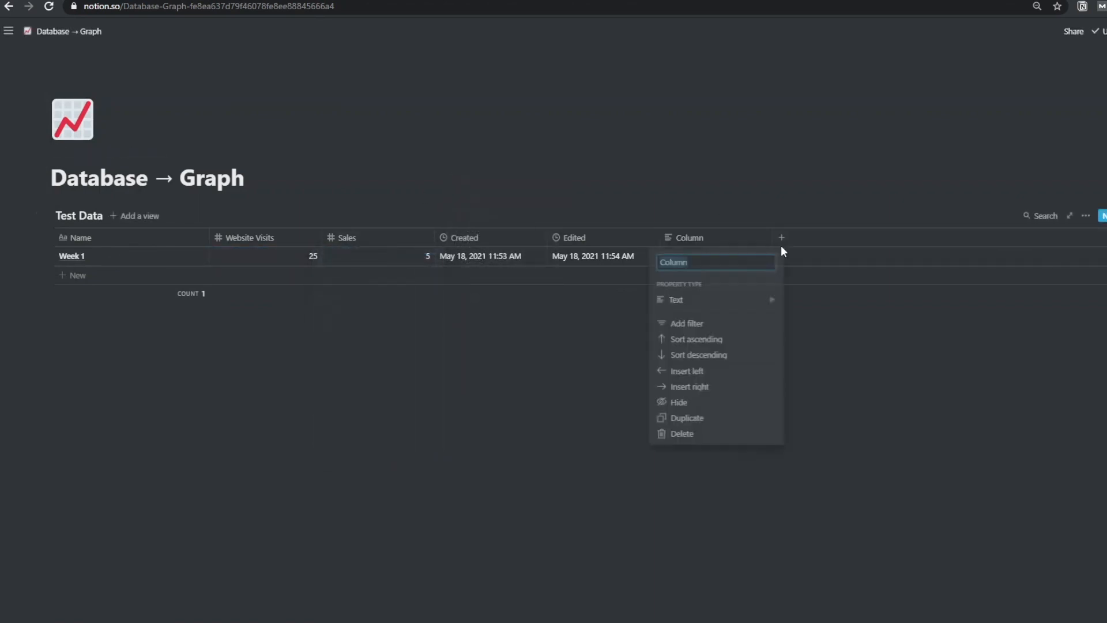
{"action": "type", "text": "Conv"}
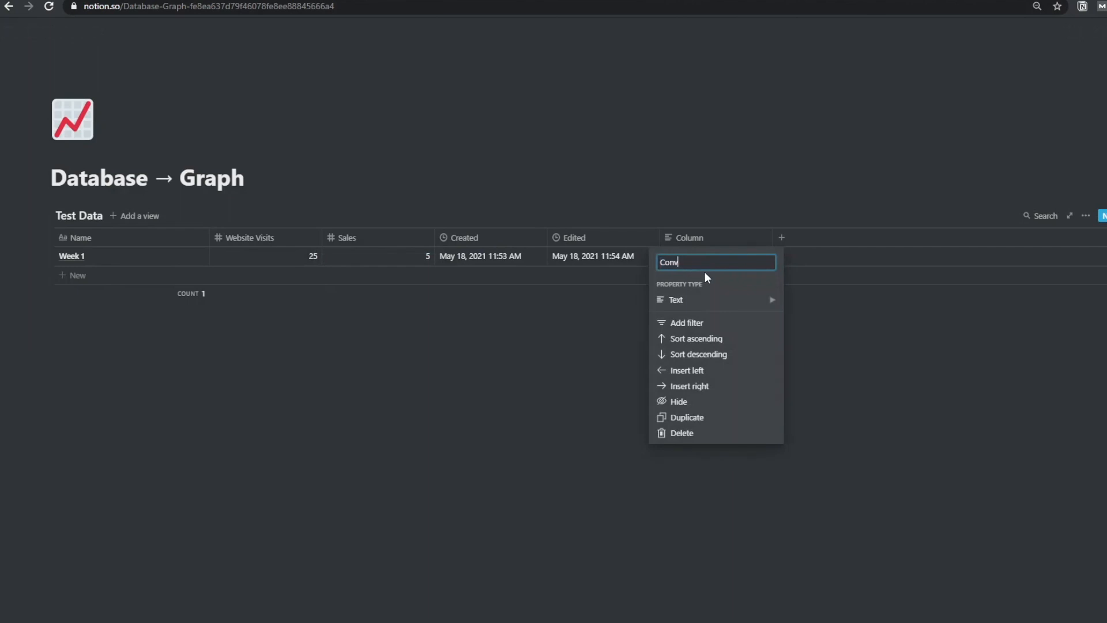
{"action": "type", "text": "ersion Rate"}
{"action": "left_click", "coordinate": [729, 301]}
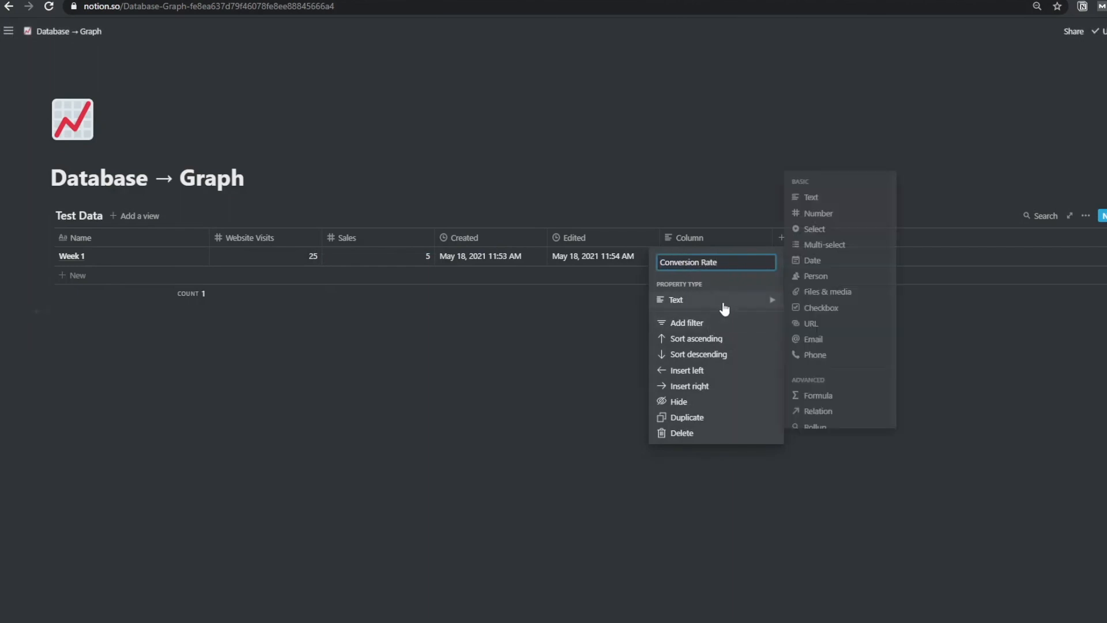
{"action": "left_click", "coordinate": [819, 213]}
{"action": "left_click_drag", "start_coordinate": [721, 237], "coordinate": [506, 251]}
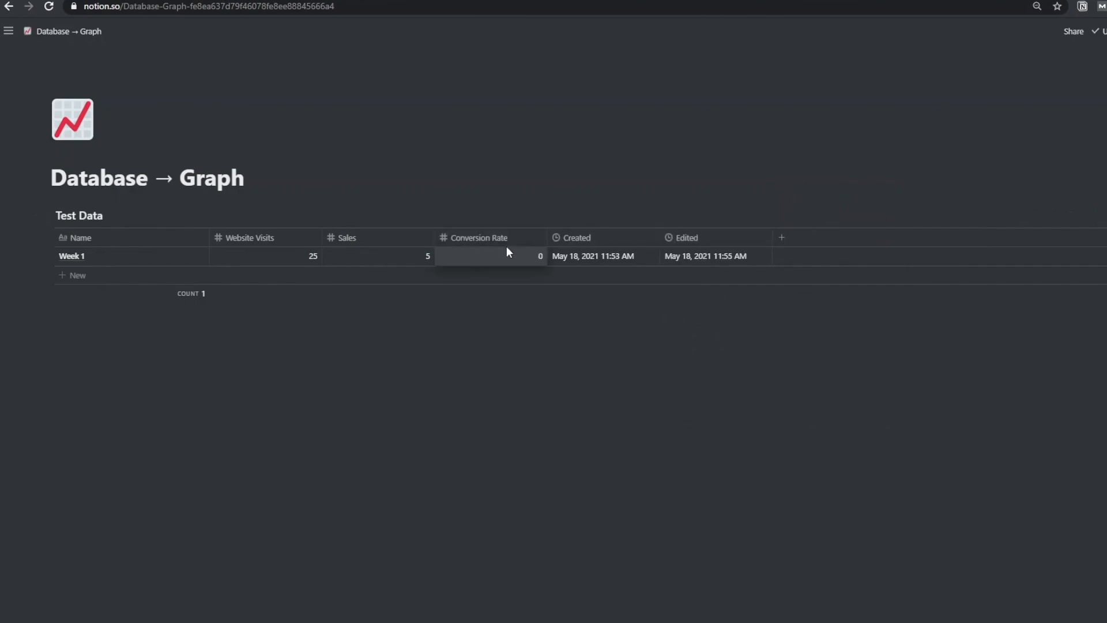
{"action": "type", "text": "0.2"}
{"action": "key", "text": "Return"}
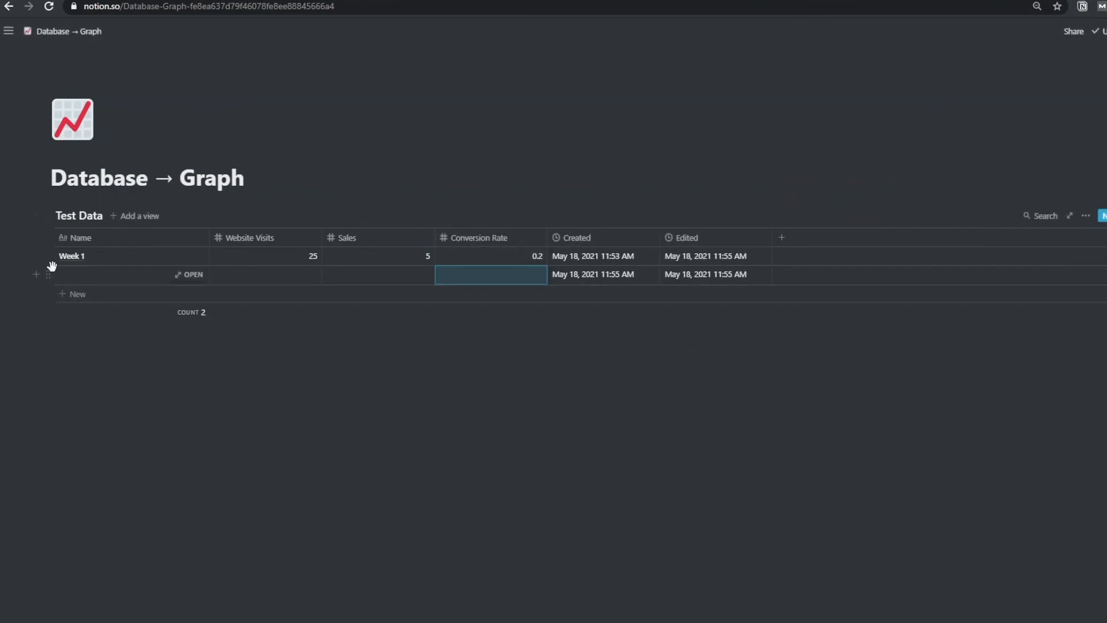
{"action": "left_click", "coordinate": [47, 274]}
{"action": "left_click", "coordinate": [129, 238]}
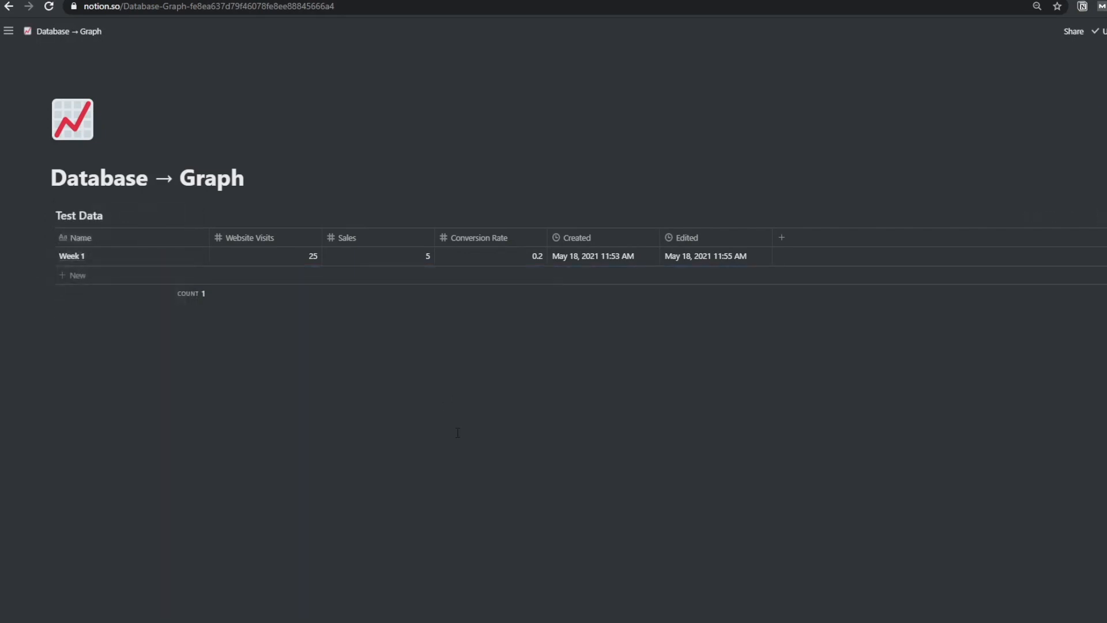
{"action": "left_click", "coordinate": [445, 389]}
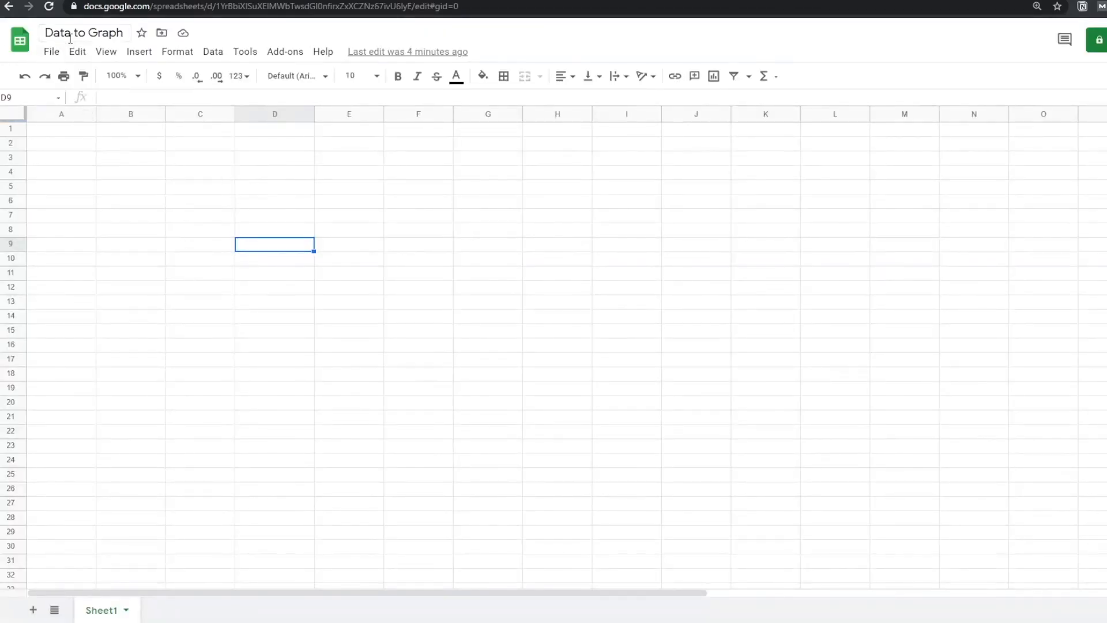
Enter headers Name, Website Visits, Sales and Conversion Rate across row 1
{"action": "left_click", "coordinate": [68, 136]}
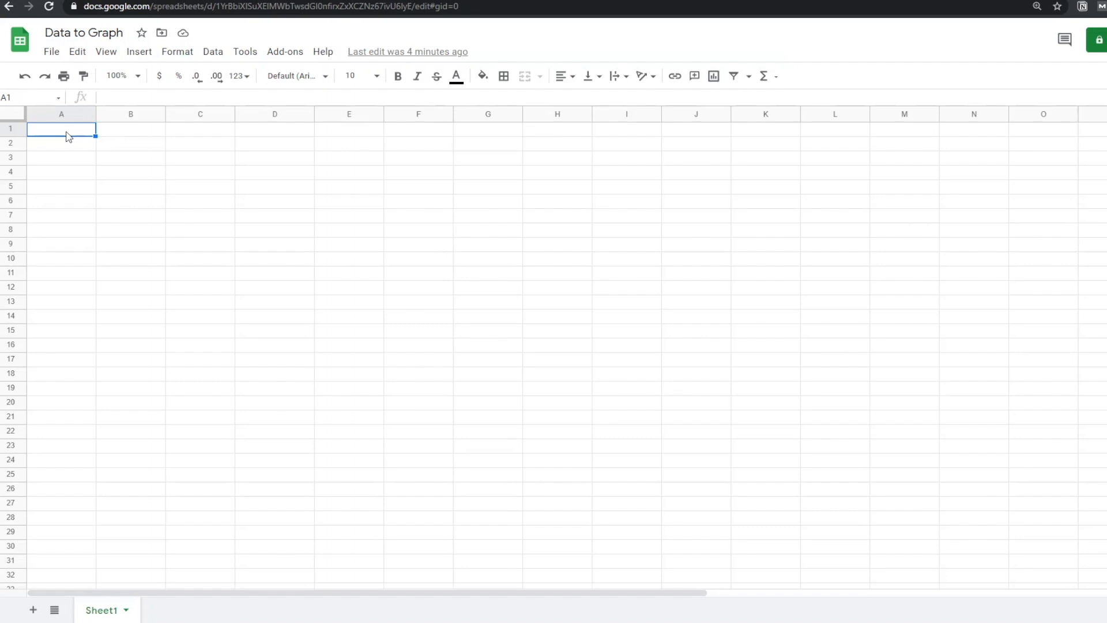
{"action": "type", "text": "web"}
{"action": "key", "text": "BackSpace"}
{"action": "type", "text": "Name"}
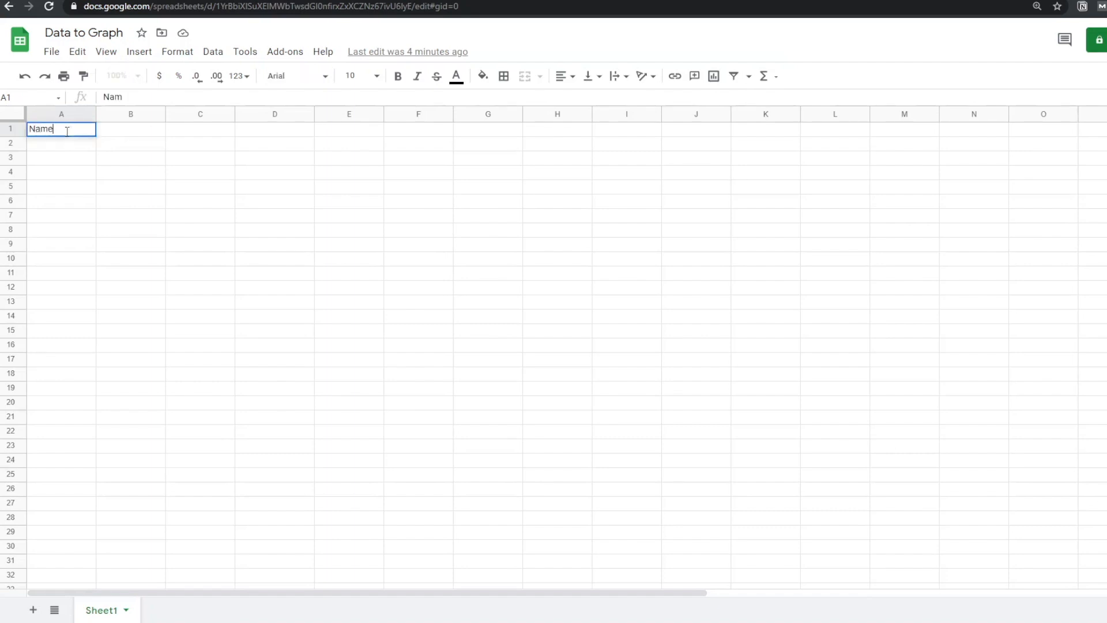
{"action": "key", "text": "Tab"}
{"action": "type", "text": "Webs"}
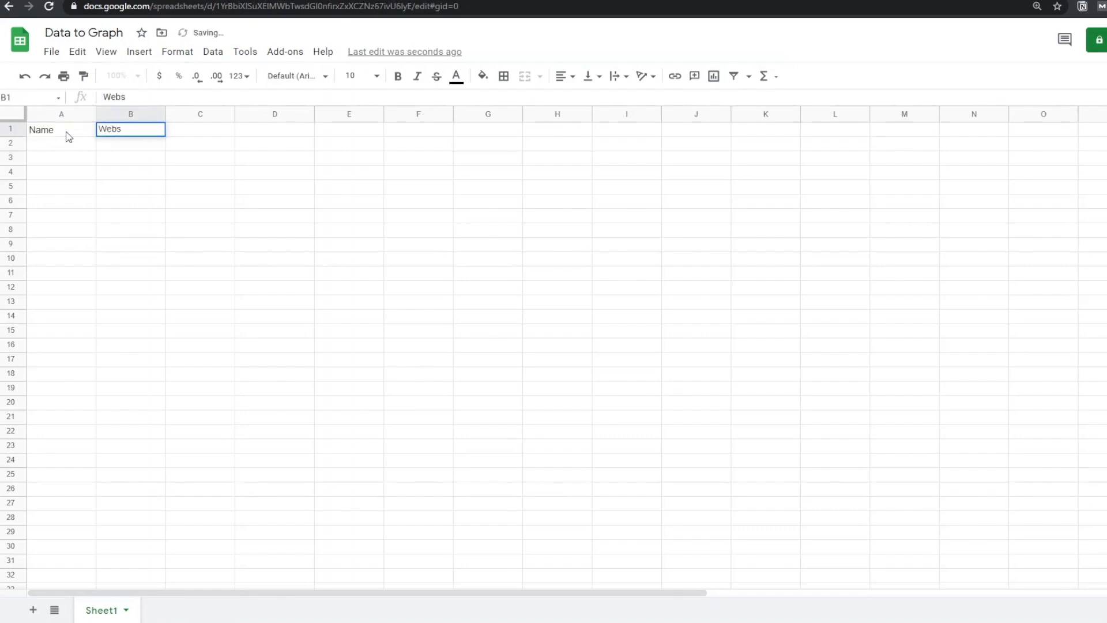
{"action": "type", "text": "ite Visits"}
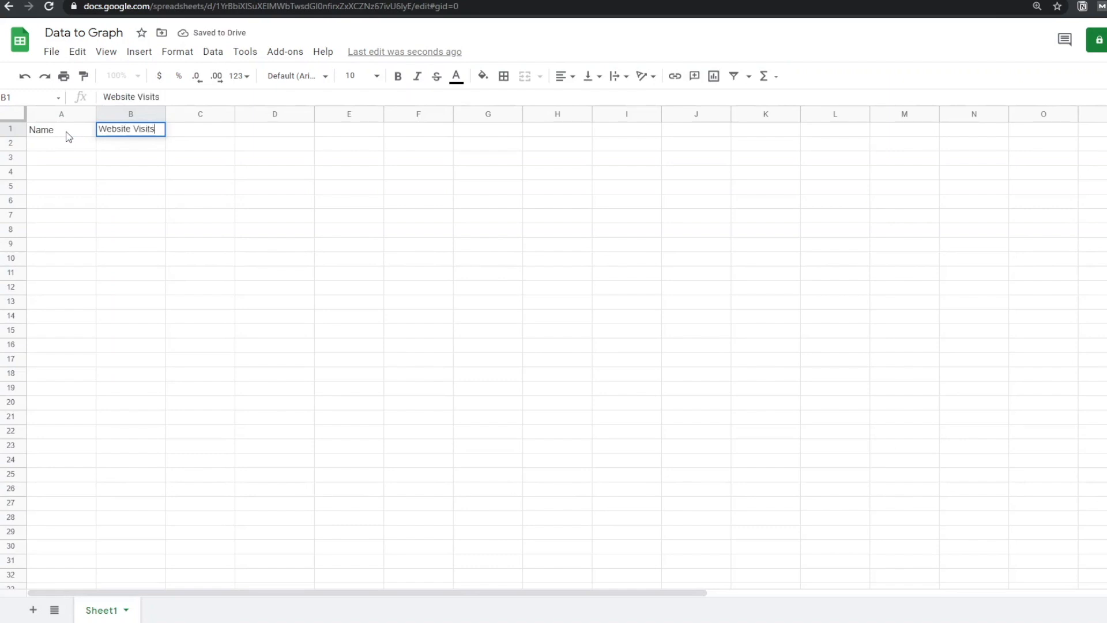
{"action": "key", "text": "Tab"}
{"action": "type", "text": "Sa"}
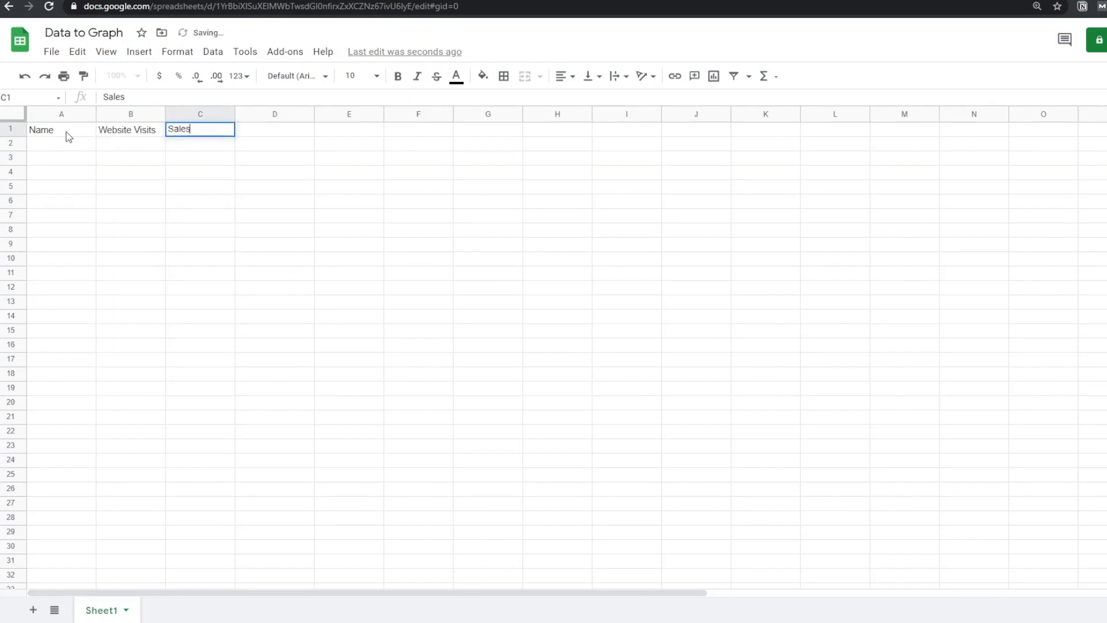
{"action": "key", "text": "Tab"}
{"action": "type", "text": "Conversion R"}
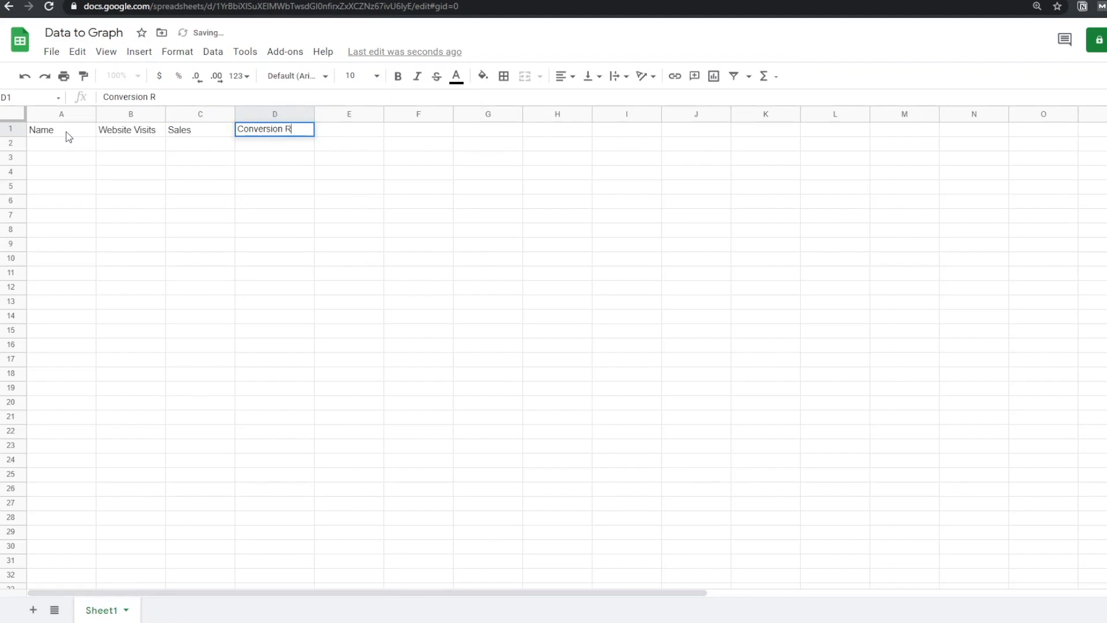
{"action": "type", "text": "ate"}
{"action": "key", "text": "Return"}
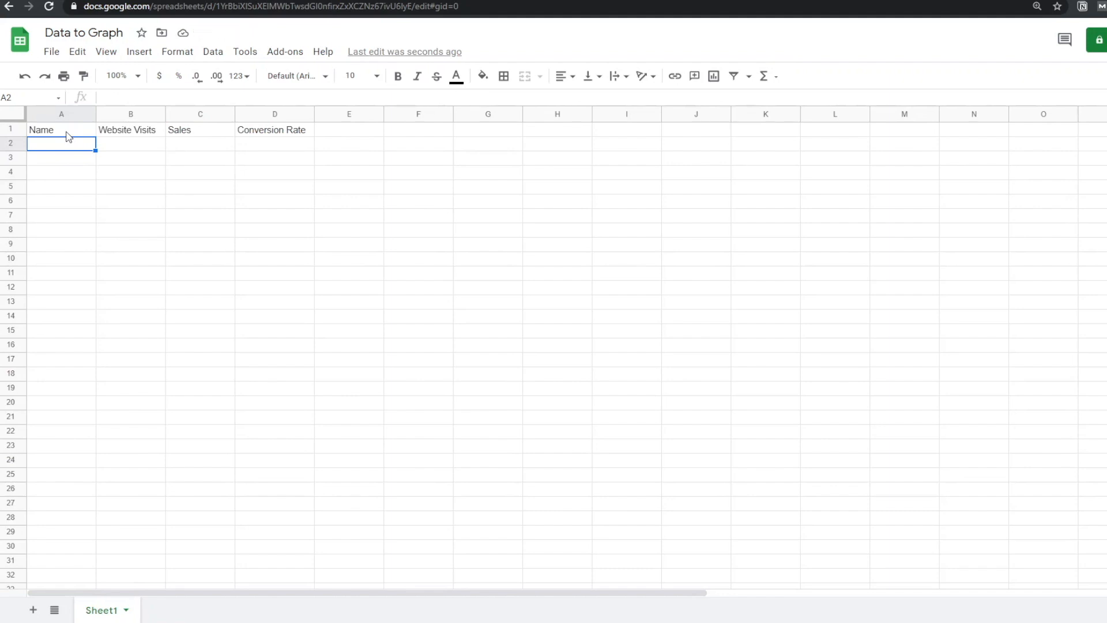
Fill row 2 with '--' placeholder values
{"action": "type", "text": "--"}
{"action": "key", "text": "Tab"}
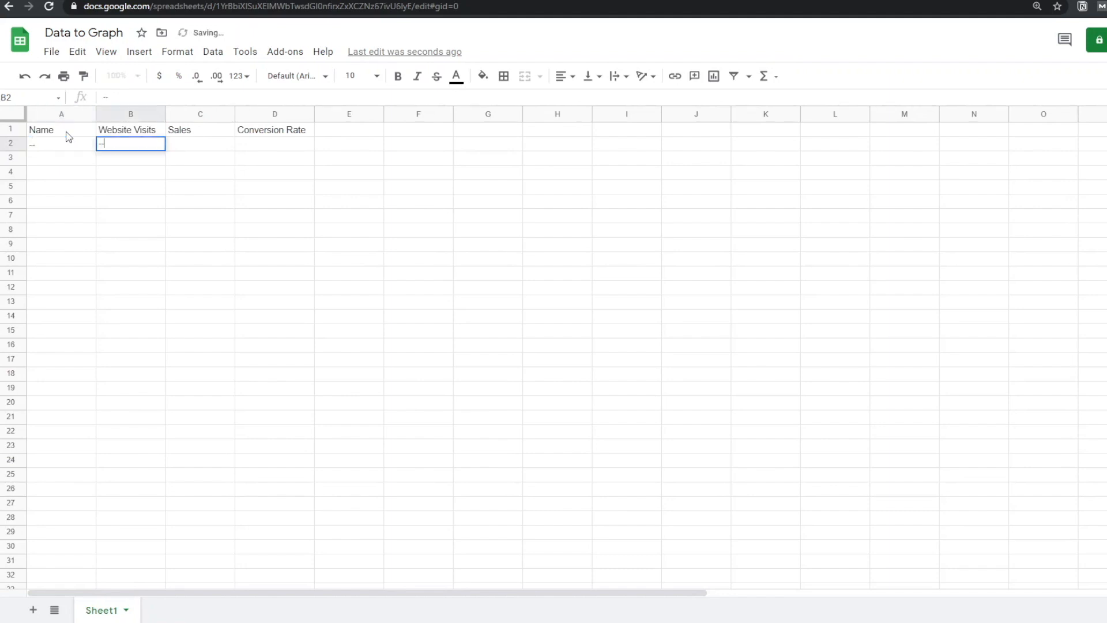
{"action": "type", "text": "--"}
{"action": "key", "text": "Tab"}
{"action": "type", "text": "--"}
{"action": "key", "text": "Tab"}
{"action": "type", "text": "--"}
{"action": "key", "text": "Tab"}
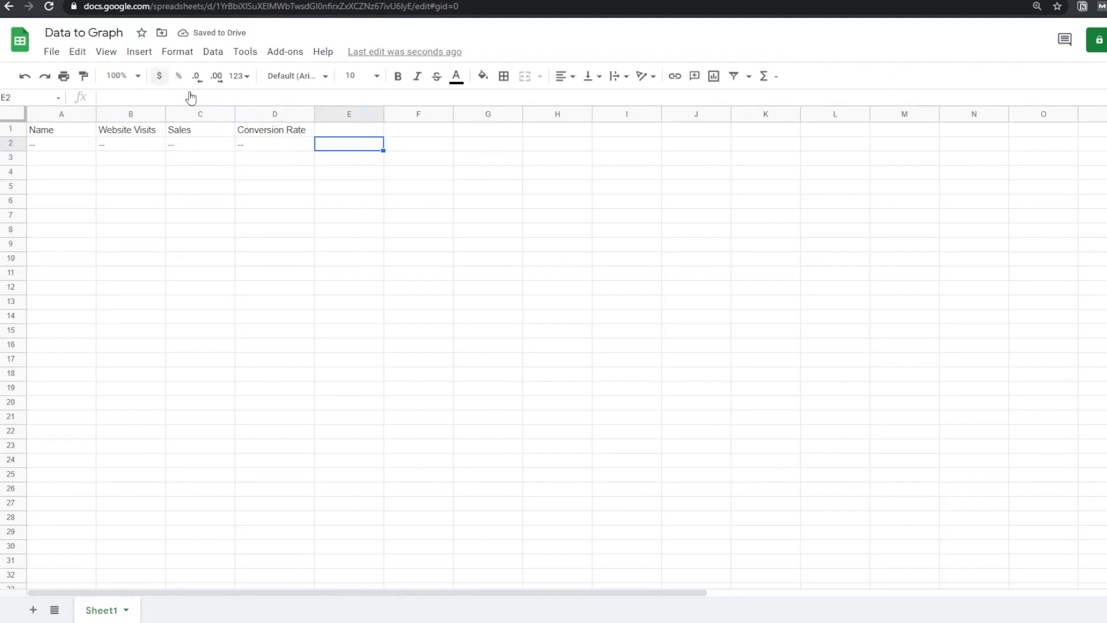
{"action": "left_click", "coordinate": [327, 169]}
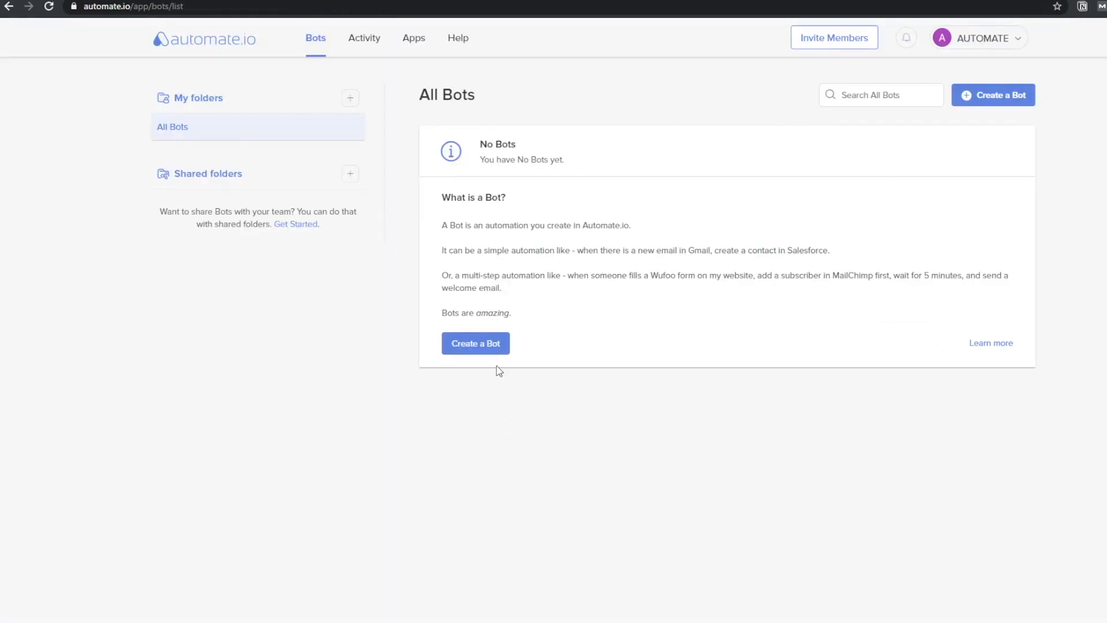
Create a bot triggered by Notion New Item (Page) in Test Data using Created, with Google Sheets as action
{"action": "left_click", "coordinate": [482, 344]}
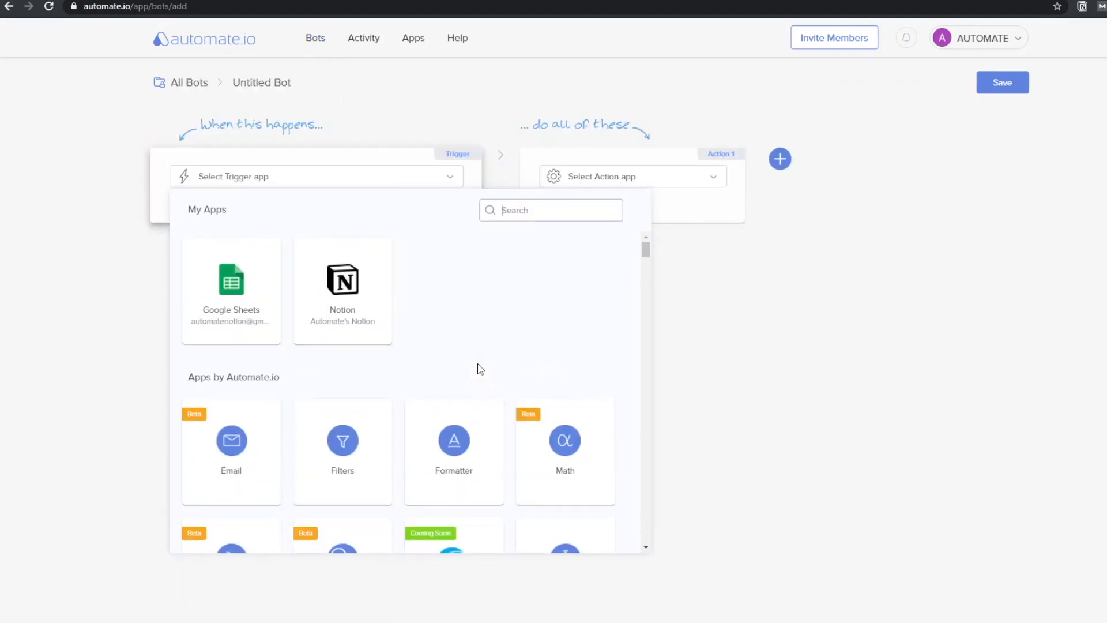
{"action": "left_click", "coordinate": [348, 297]}
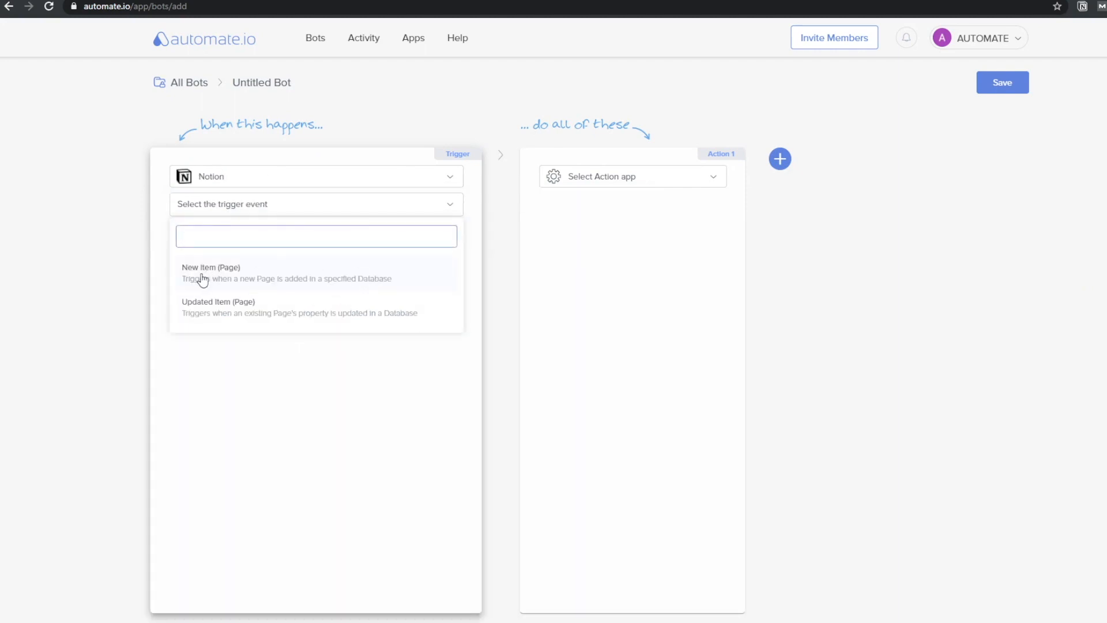
{"action": "left_click", "coordinate": [199, 276]}
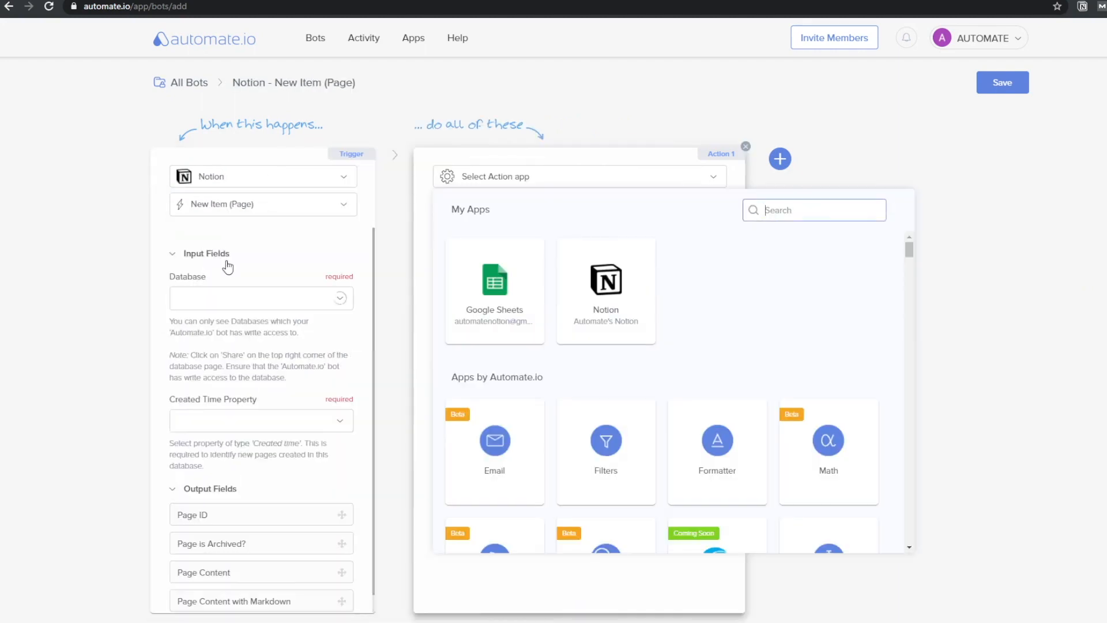
{"action": "left_click", "coordinate": [275, 301]}
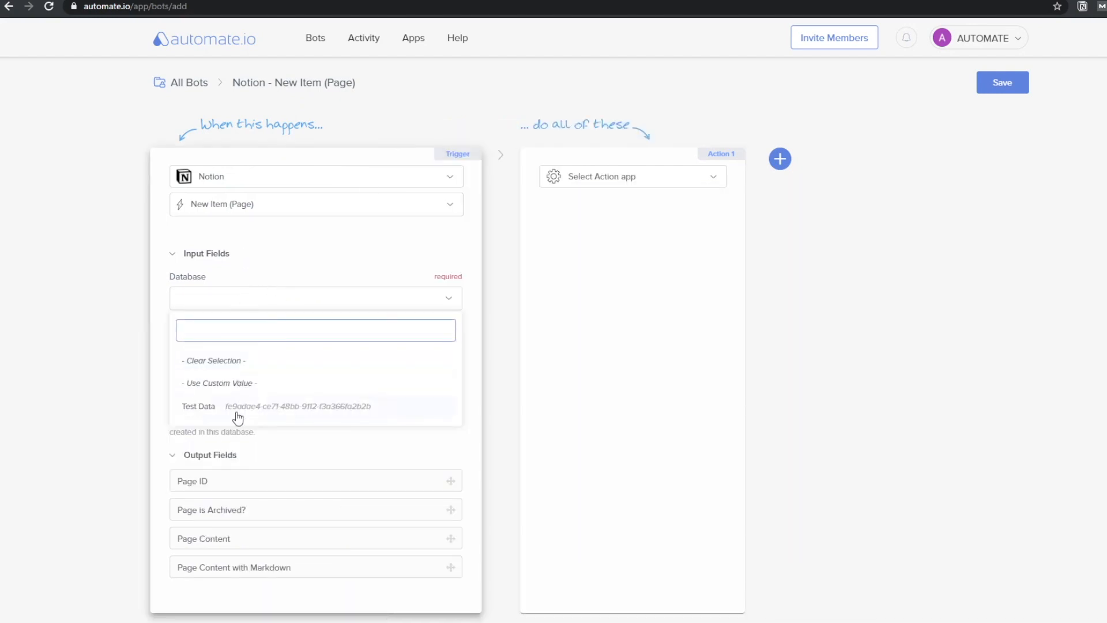
{"action": "left_click", "coordinate": [237, 413]}
{"action": "left_click", "coordinate": [252, 397]}
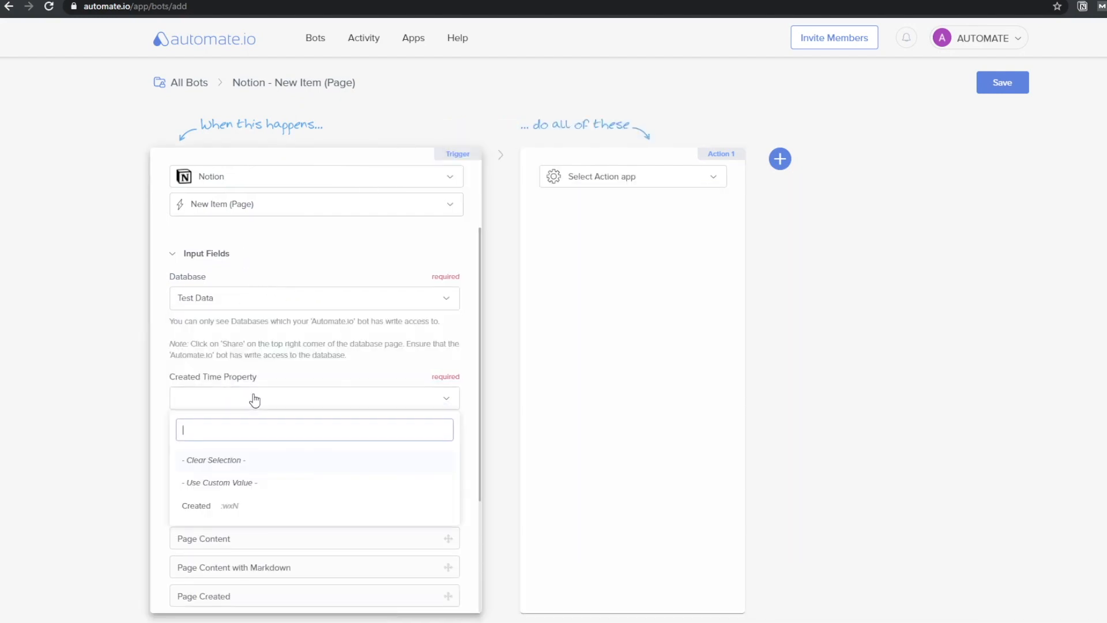
{"action": "left_click", "coordinate": [265, 507]}
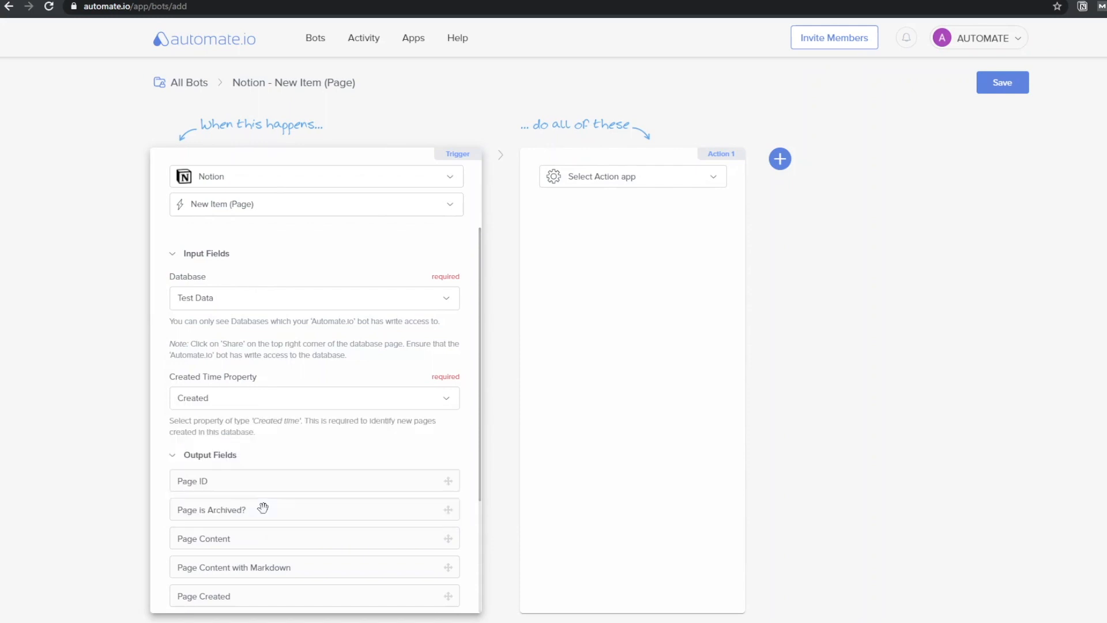
{"action": "left_click", "coordinate": [624, 177]}
{"action": "left_click", "coordinate": [497, 315]}
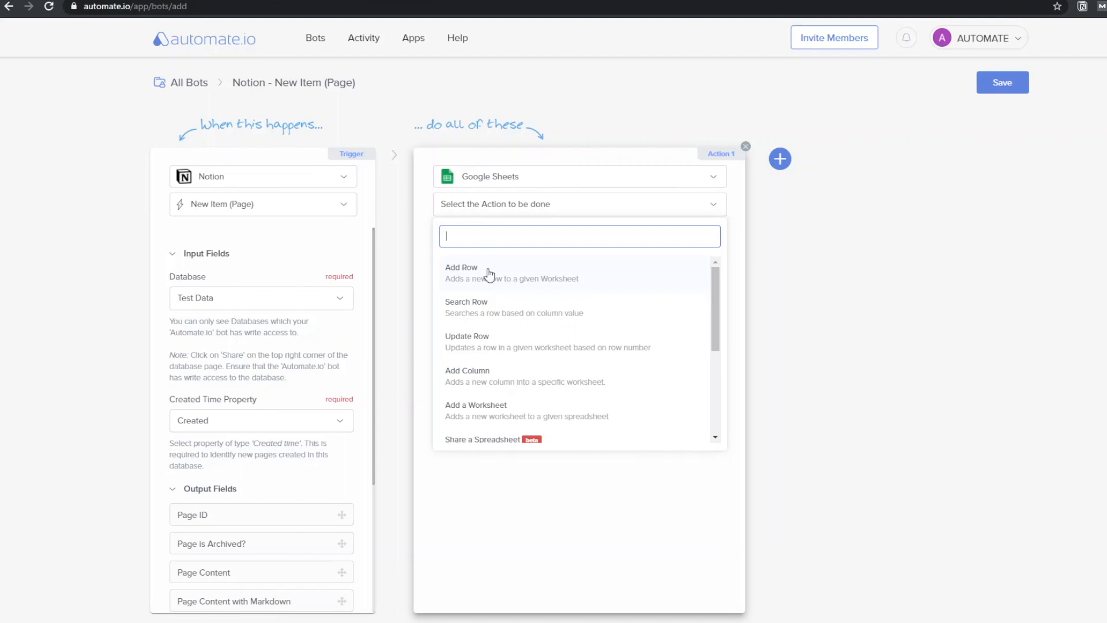
Set the Google Sheets action to Add Row in the Data to Graph spreadsheet, Sheet1
{"action": "left_click", "coordinate": [490, 274]}
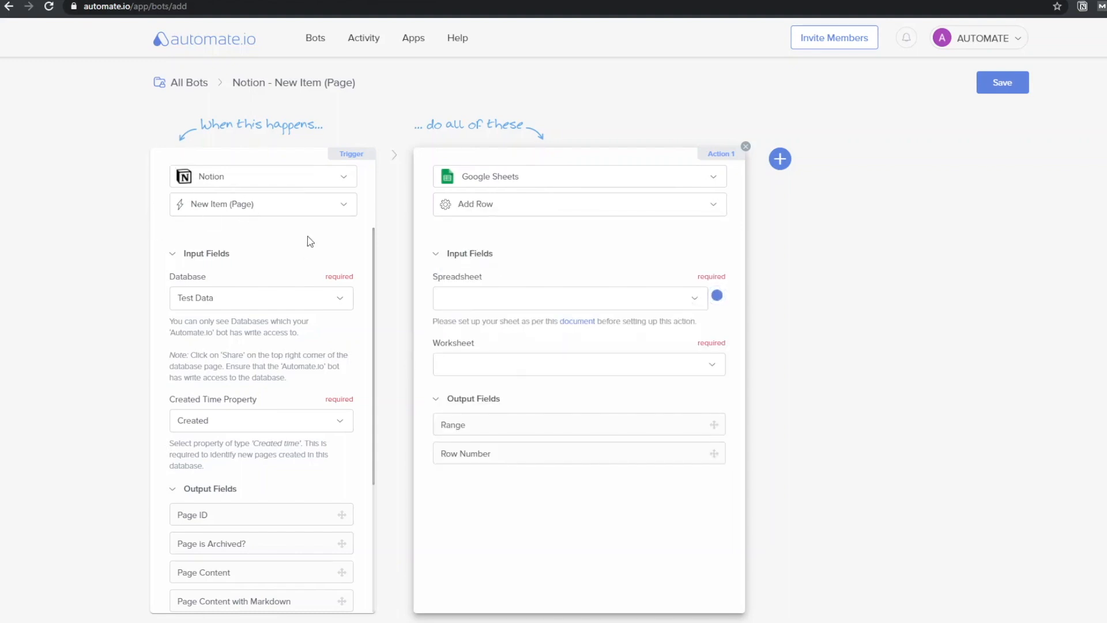
{"action": "scroll", "coordinate": [282, 423], "scroll_direction": "down", "scroll_amount": 2}
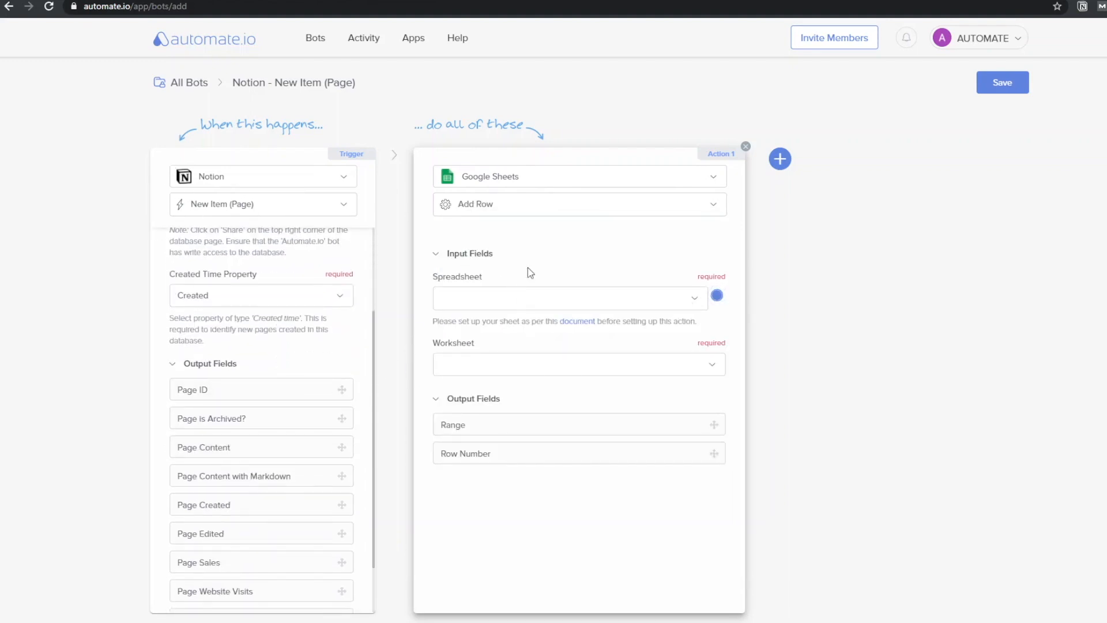
{"action": "left_click", "coordinate": [483, 301]}
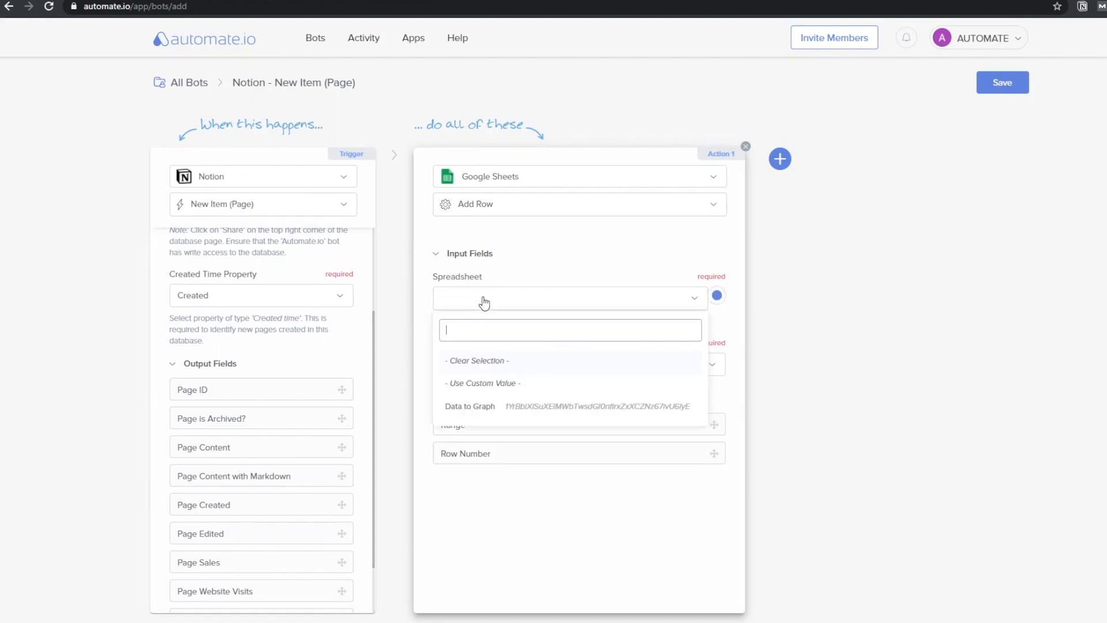
{"action": "left_click", "coordinate": [492, 403]}
{"action": "left_click", "coordinate": [524, 367]}
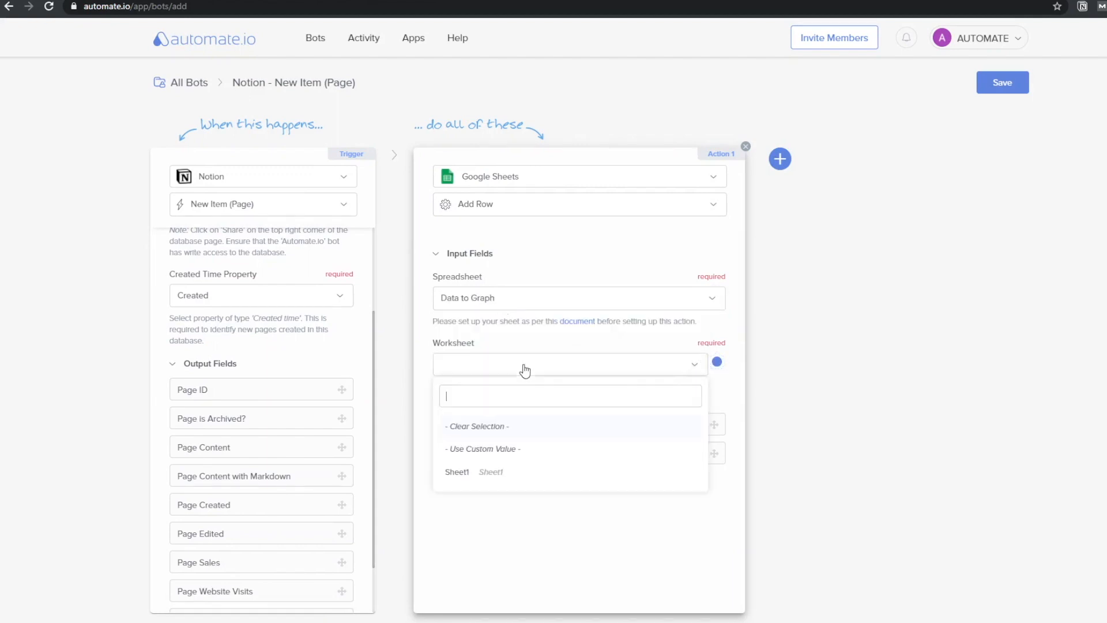
{"action": "left_click", "coordinate": [486, 472]}
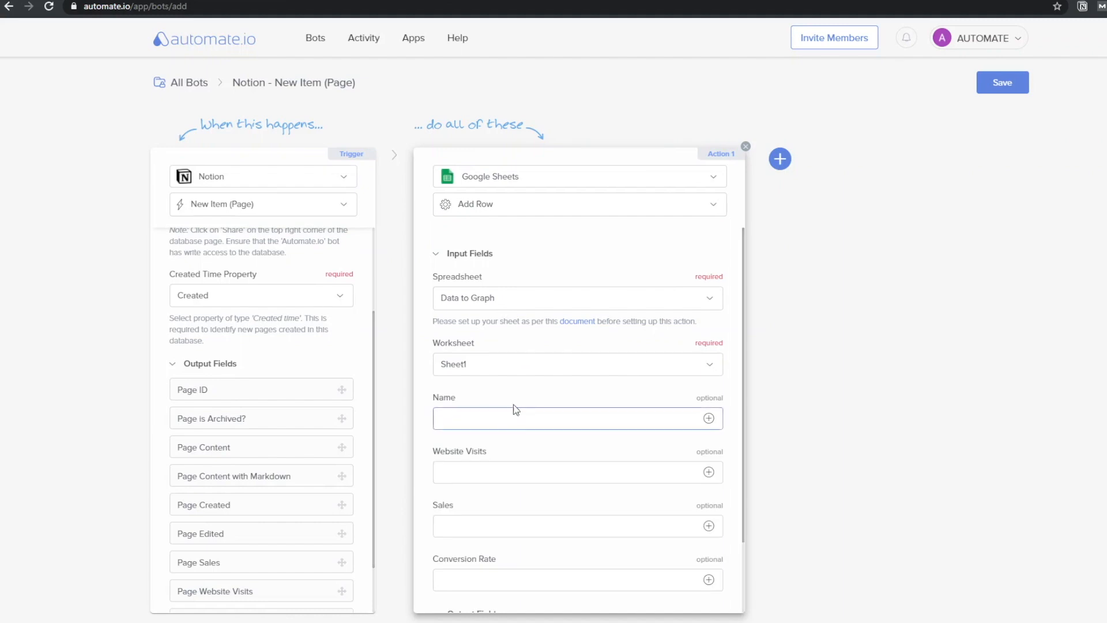
{"action": "scroll", "coordinate": [518, 404], "scroll_direction": "down", "scroll_amount": 2}
{"action": "scroll", "coordinate": [322, 381], "scroll_direction": "down", "scroll_amount": 1}
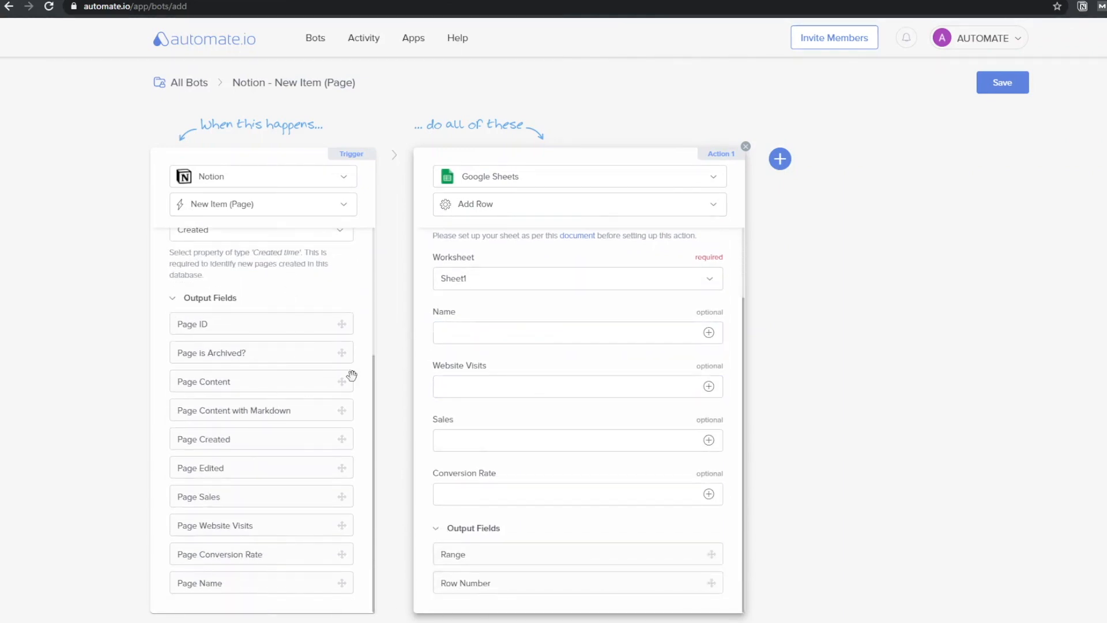
Map Page Name, Website Visits, Sales and Conversion Rate into the matching sheet fields
{"action": "left_click_drag", "start_coordinate": [235, 583], "coordinate": [482, 340]}
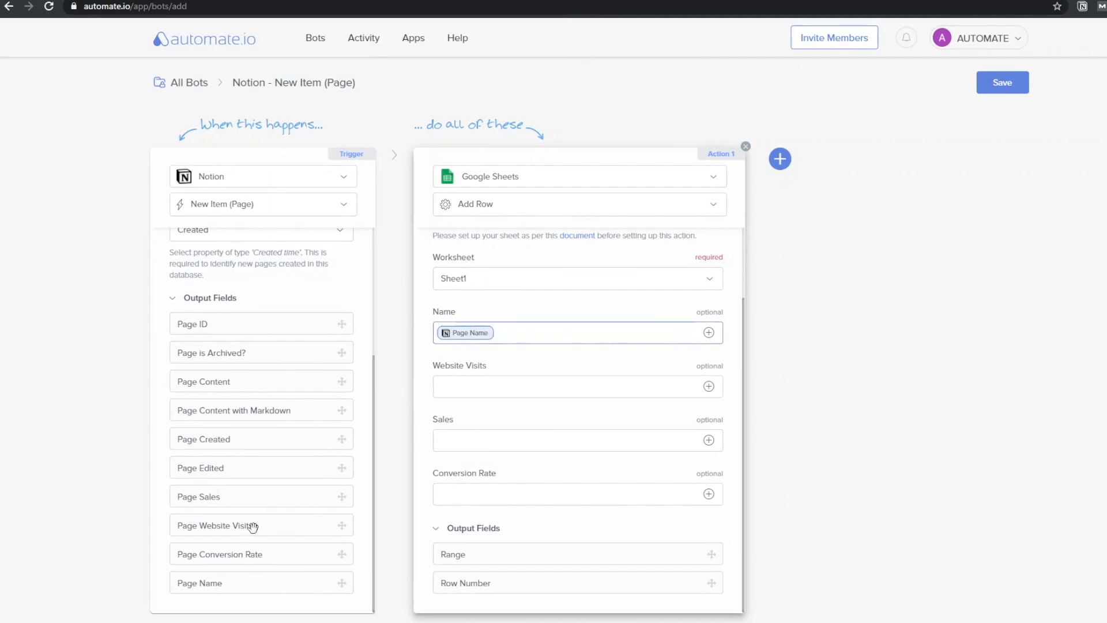
{"action": "left_click_drag", "start_coordinate": [252, 526], "coordinate": [461, 388]}
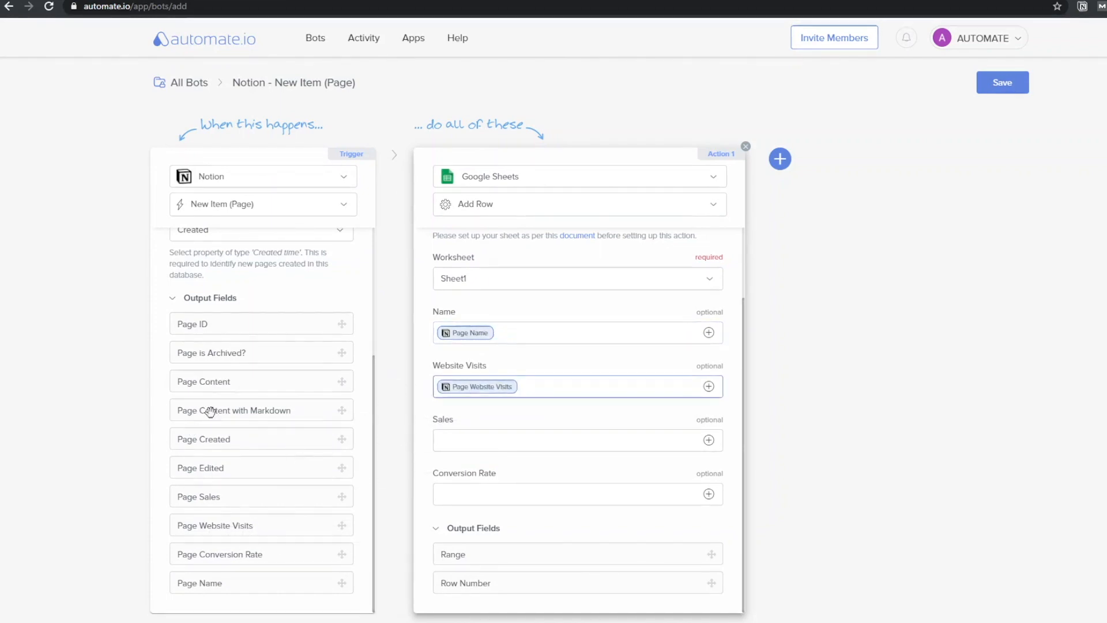
{"action": "left_click_drag", "start_coordinate": [223, 496], "coordinate": [574, 455]}
{"action": "left_click_drag", "start_coordinate": [240, 554], "coordinate": [620, 499]}
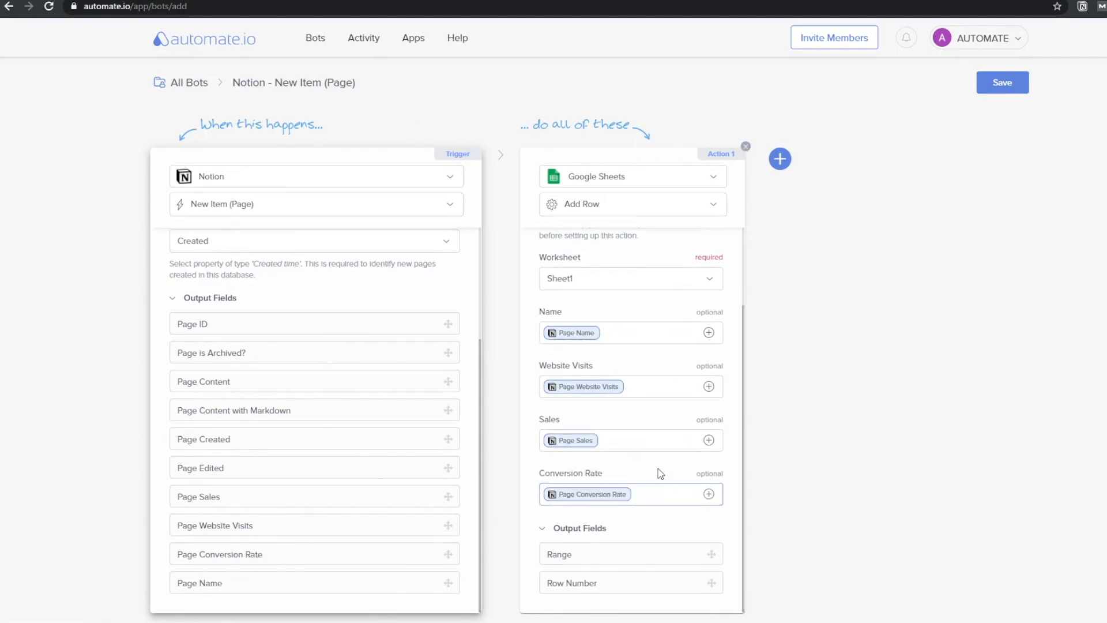
{"action": "scroll", "coordinate": [658, 470], "scroll_direction": "up", "scroll_amount": 2}
{"action": "scroll", "coordinate": [637, 369], "scroll_direction": "down", "scroll_amount": 1}
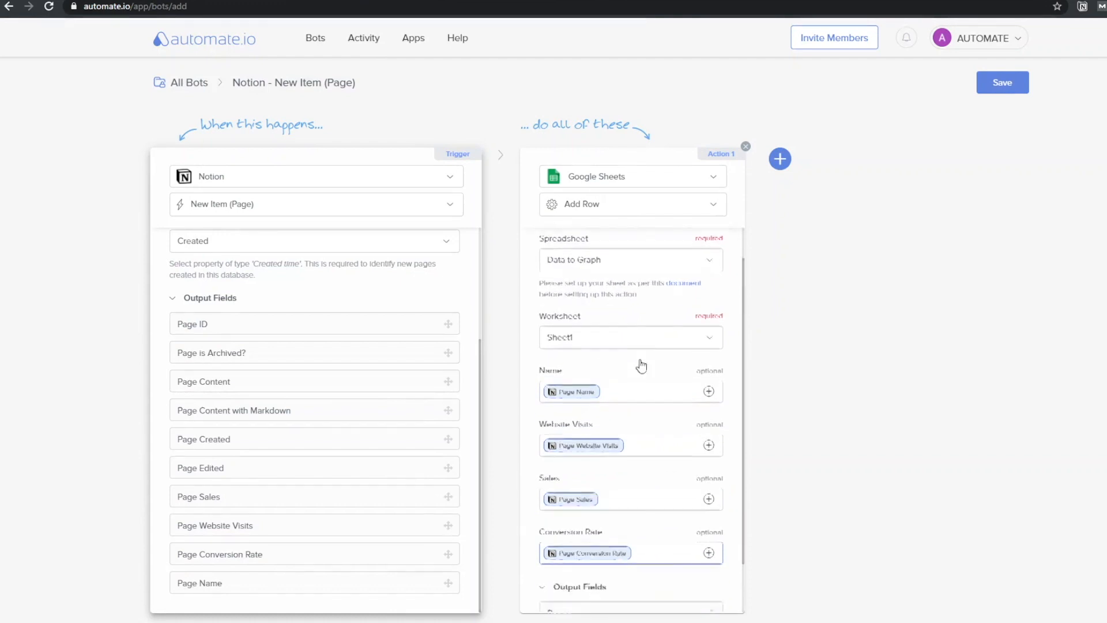
{"action": "scroll", "coordinate": [642, 365], "scroll_direction": "down", "scroll_amount": 1}
{"action": "scroll", "coordinate": [643, 360], "scroll_direction": "up", "scroll_amount": 1}
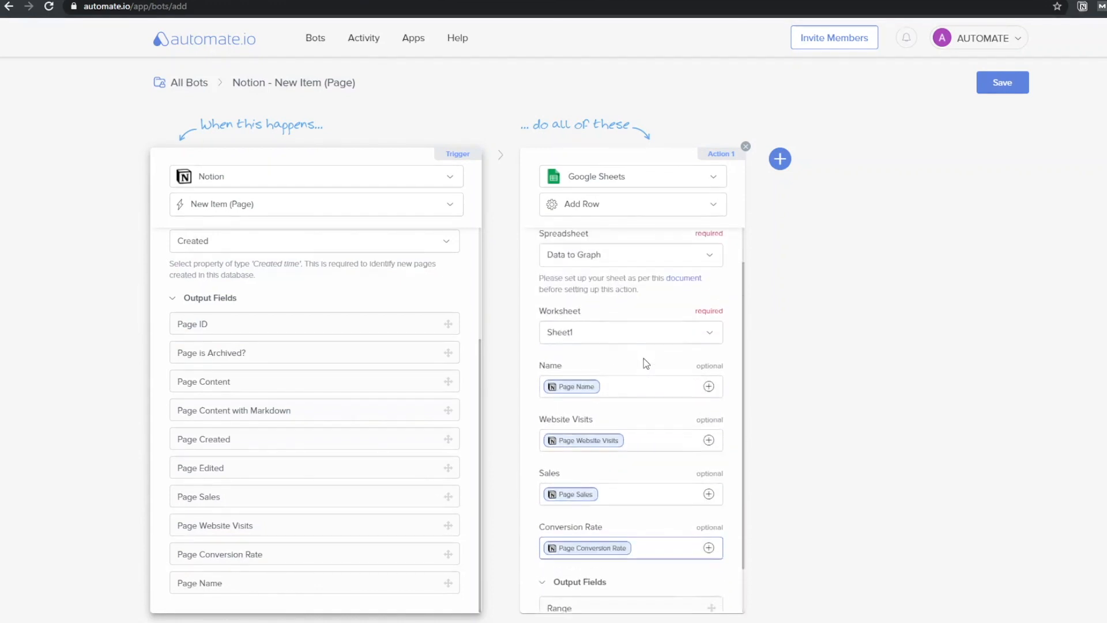
{"action": "scroll", "coordinate": [386, 344], "scroll_direction": "up", "scroll_amount": 1}
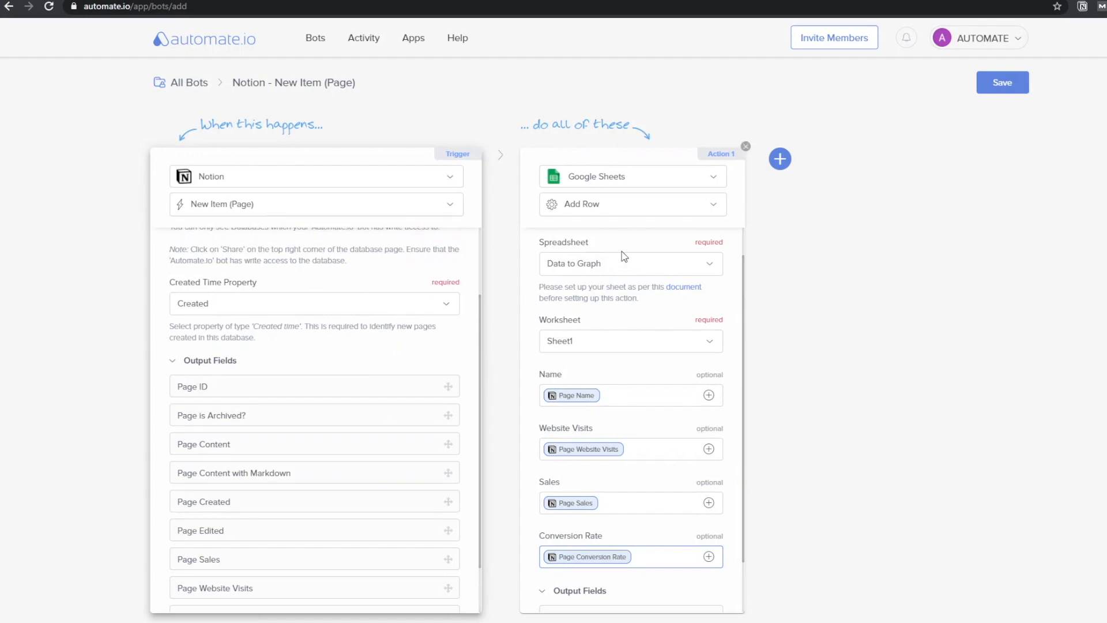
Save the bot and turn it on
{"action": "left_click", "coordinate": [992, 84]}
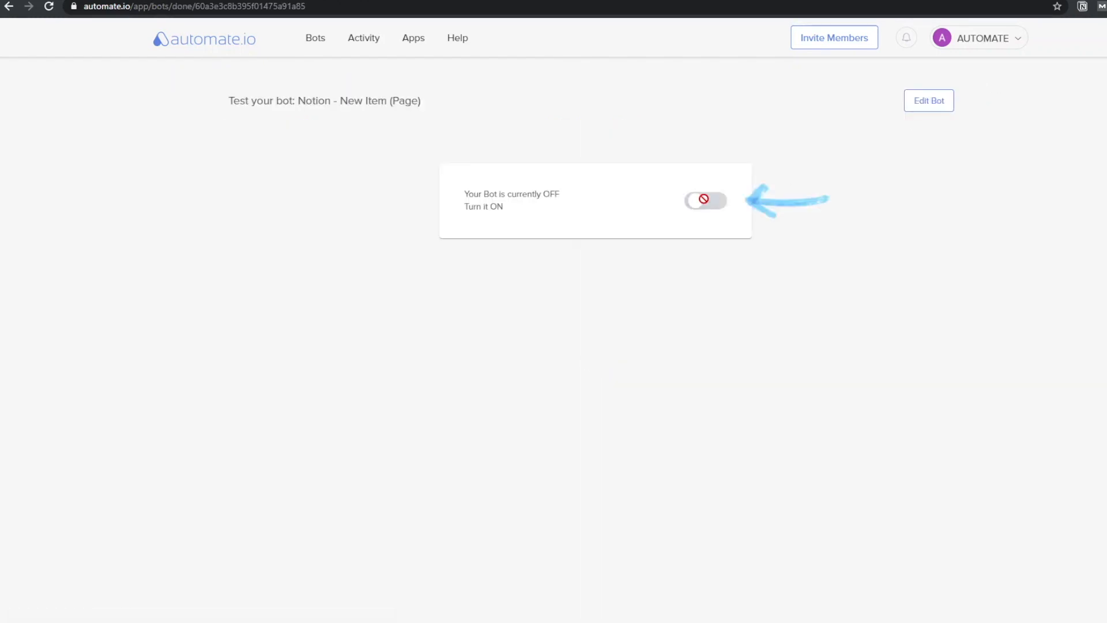
{"action": "left_click", "coordinate": [704, 199]}
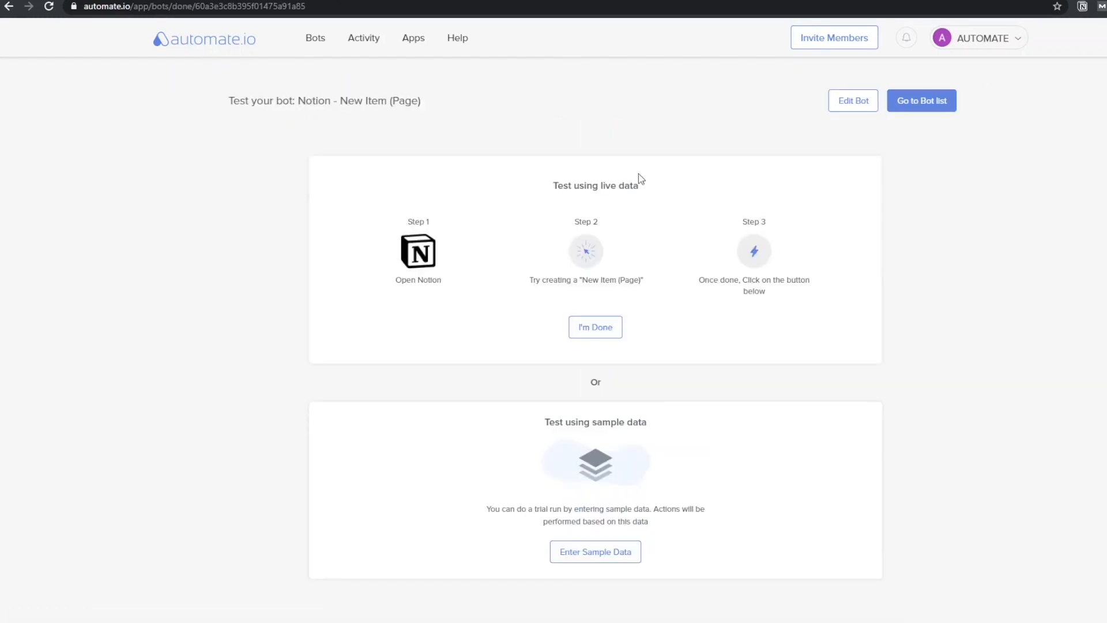
{"action": "left_click", "coordinate": [78, 0]}
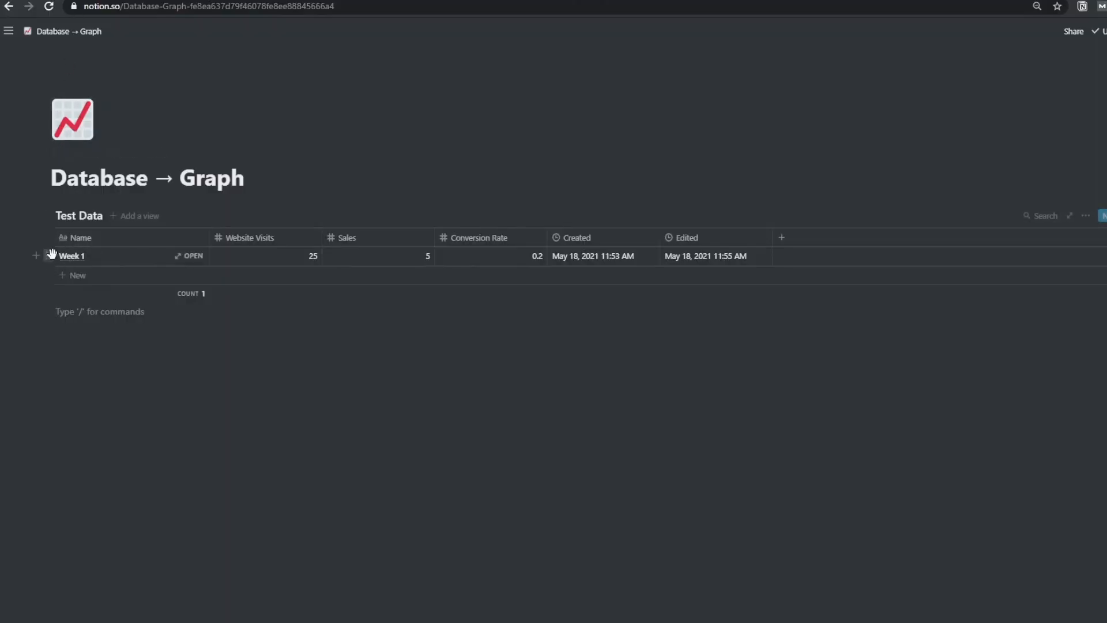
Delete the old row and add a new Week 1 row with 25 visits, 5 sales, 0.2 rate
{"action": "left_click", "coordinate": [51, 257]}
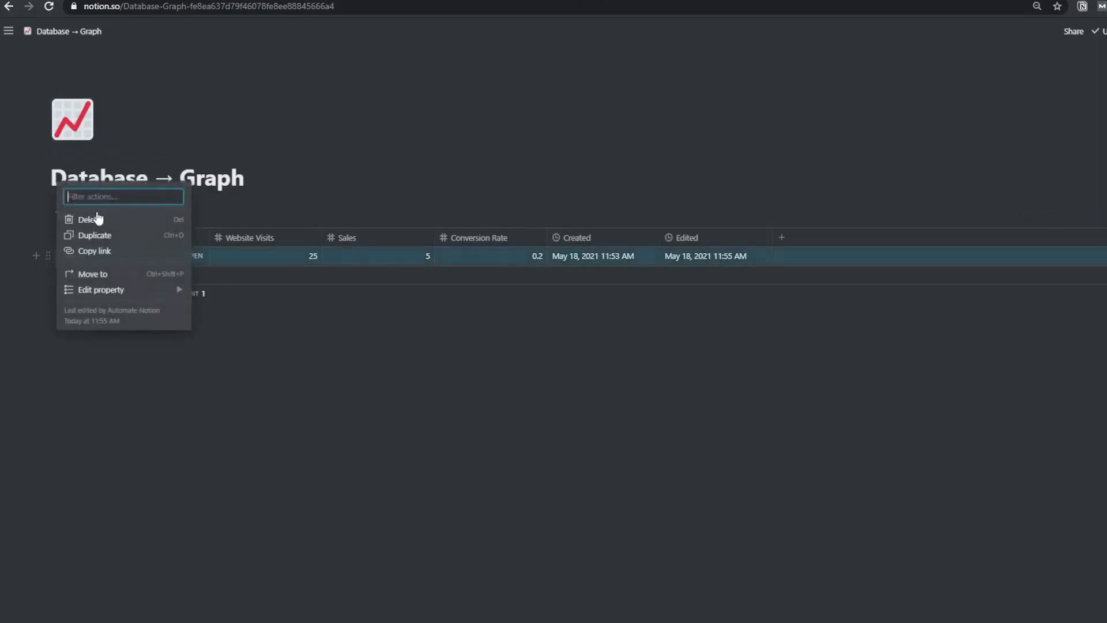
{"action": "left_click", "coordinate": [115, 222]}
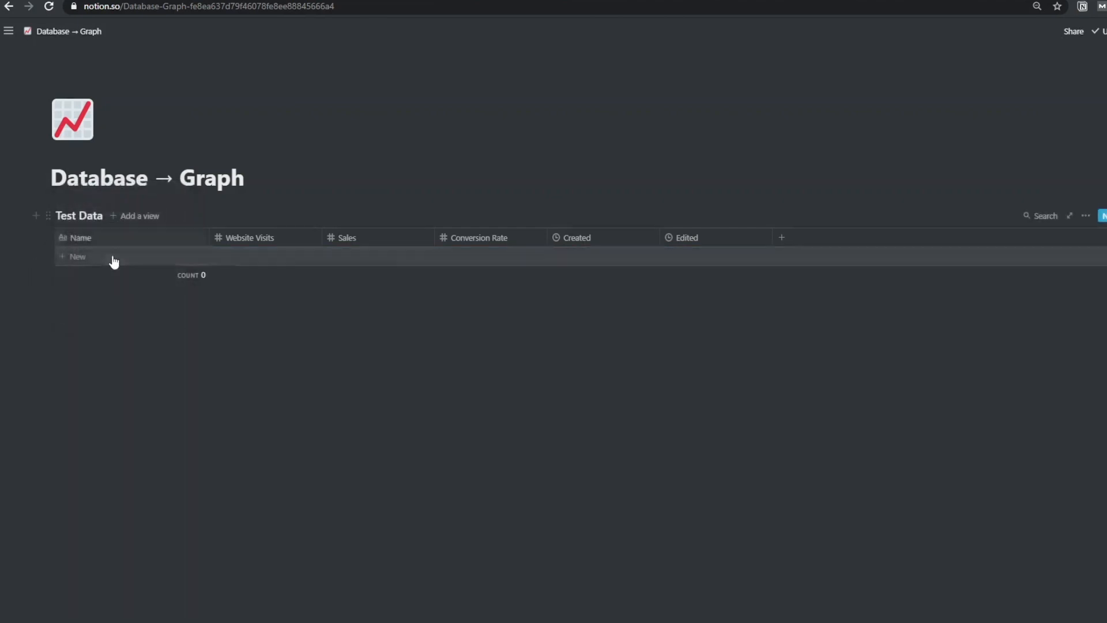
{"action": "left_click", "coordinate": [107, 257]}
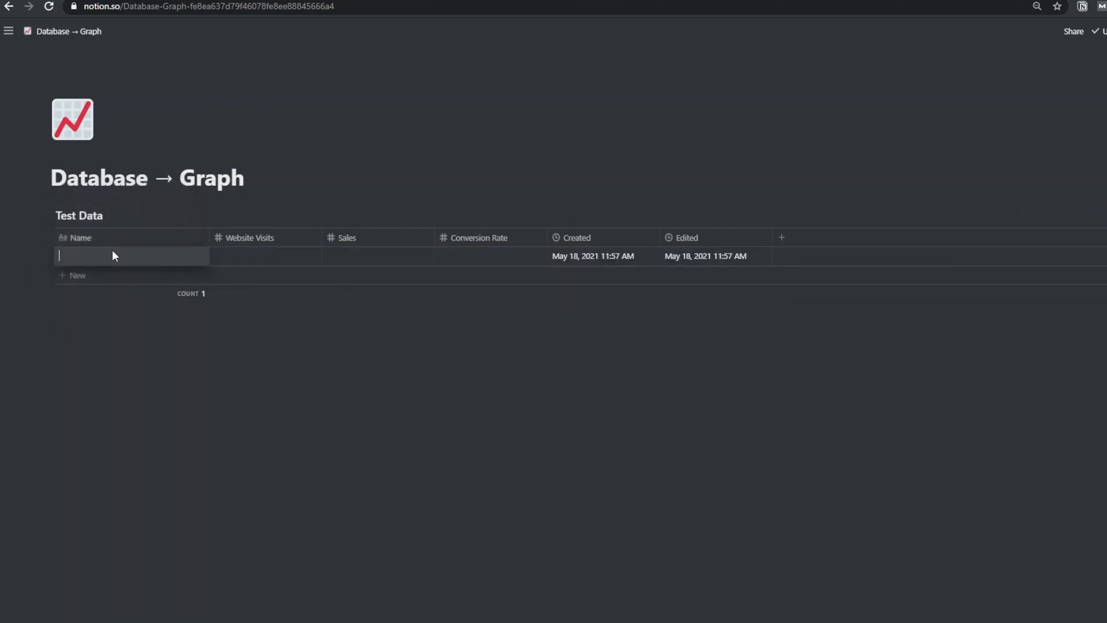
{"action": "type", "text": "Week 1"}
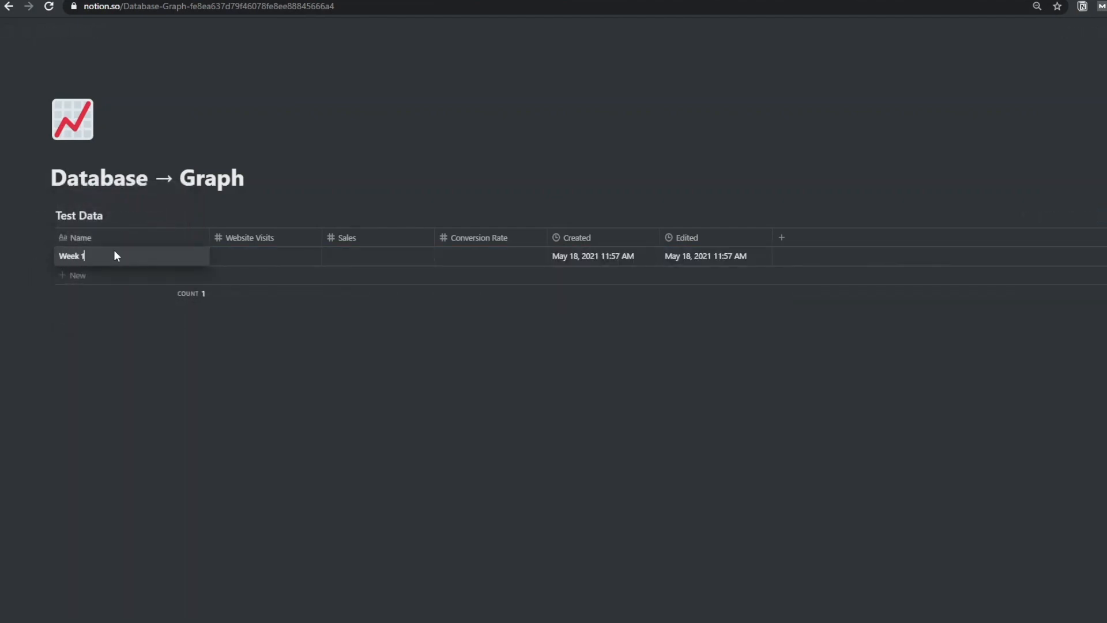
{"action": "key", "text": "Tab"}
{"action": "type", "text": "25"}
{"action": "key", "text": "Tab"}
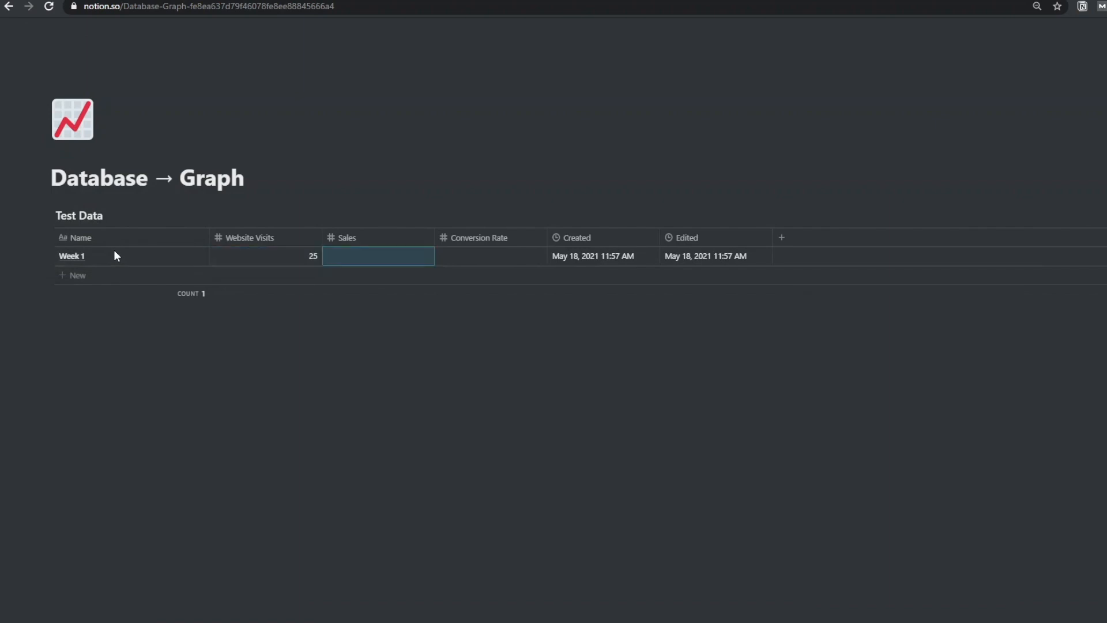
{"action": "type", "text": "5"}
{"action": "key", "text": "Tab"}
{"action": "type", "text": "0.2"}
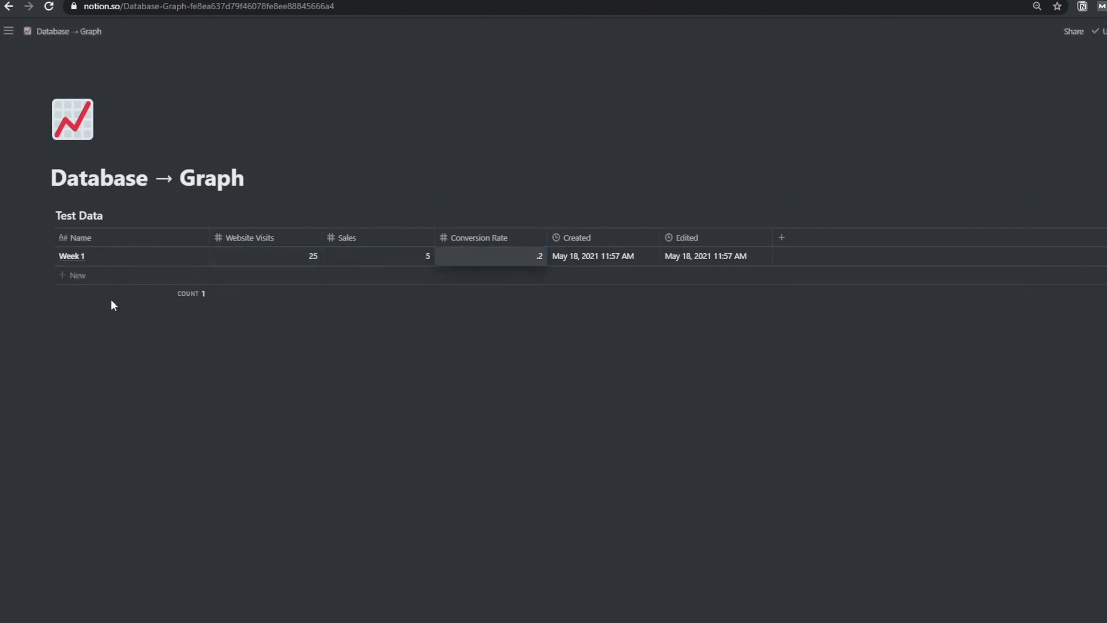
{"action": "key", "text": "Return"}
Add a Week 2 row with 50 visits, 25 sales and 0.5 conversion rate
{"action": "left_click", "coordinate": [78, 281]}
{"action": "type", "text": "Week 2"}
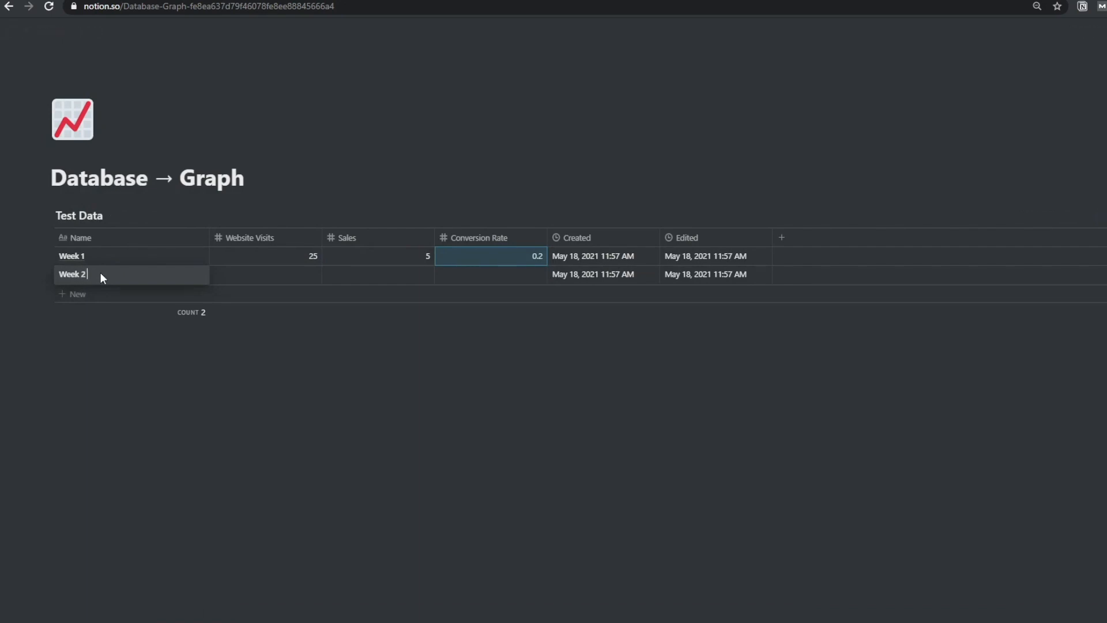
{"action": "key", "text": "Tab"}
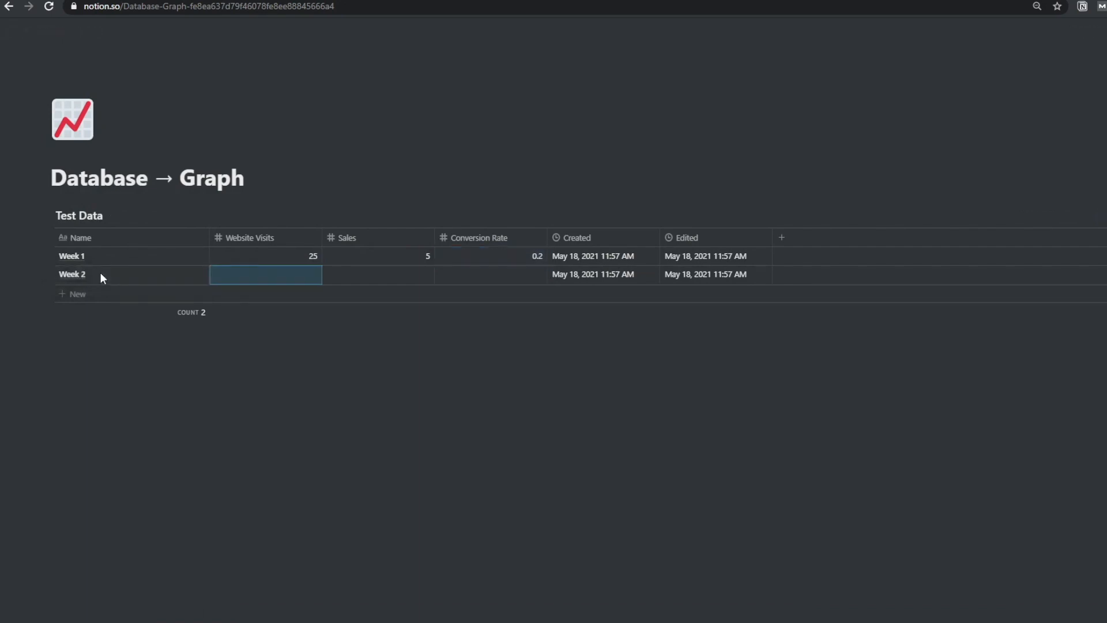
{"action": "type", "text": "50"}
{"action": "key", "text": "Tab"}
{"action": "type", "text": "25"}
{"action": "key", "text": "Tab"}
{"action": "type", "text": "0.5"}
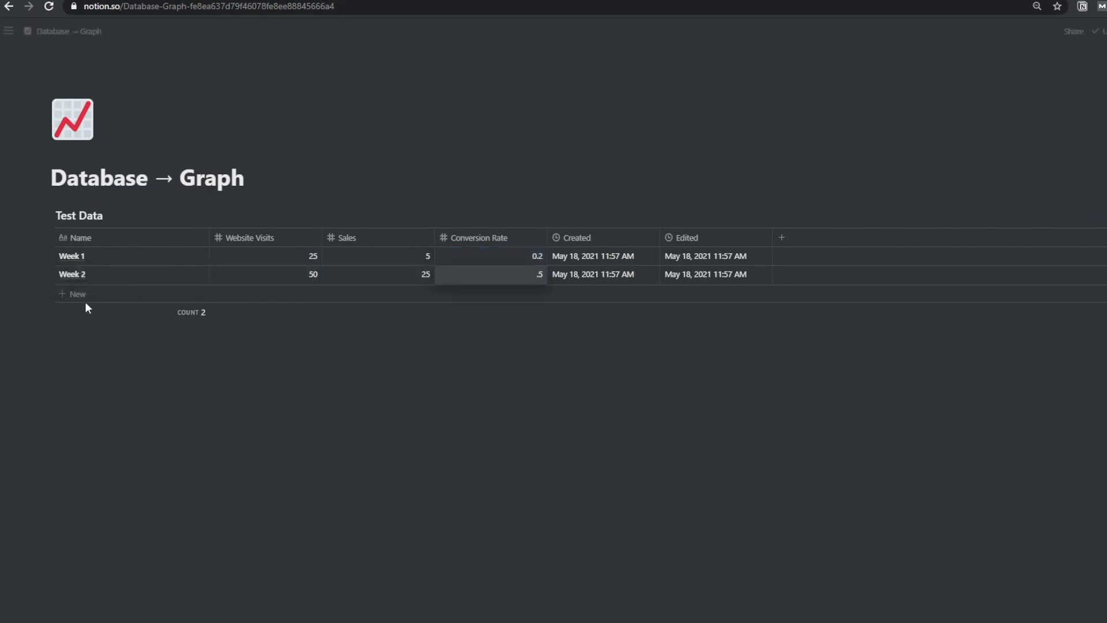
Add a Week 3 row with 100 visits and 75 sales
{"action": "left_click", "coordinate": [80, 294]}
{"action": "type", "text": "Week 3"}
{"action": "key", "text": "Tab"}
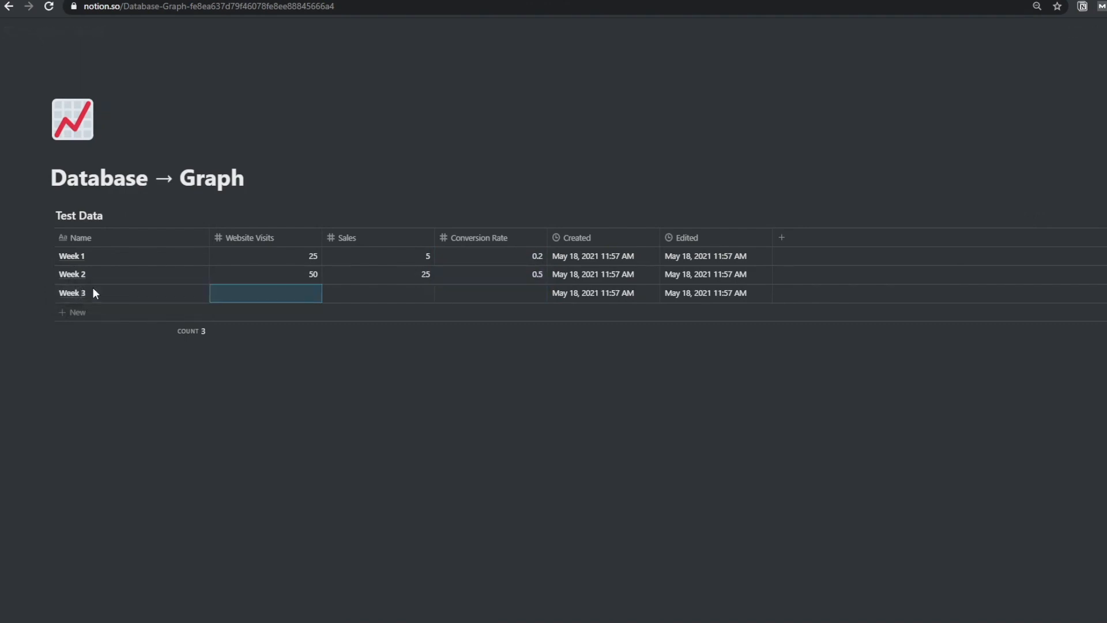
{"action": "type", "text": "100"}
{"action": "key", "text": "Tab"}
{"action": "type", "text": "75"}
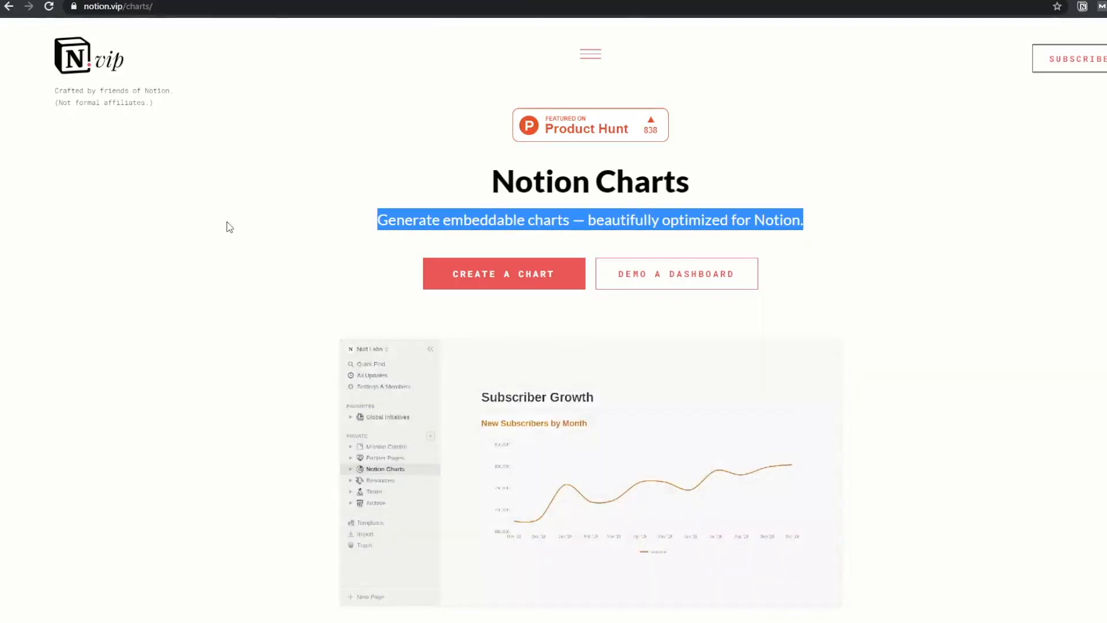
Copy the spreadsheet ID from the Sheets address and paste it into the Document ID field
{"action": "scroll", "coordinate": [269, 231], "scroll_direction": "down", "scroll_amount": 8}
{"action": "scroll", "coordinate": [269, 219], "scroll_direction": "down", "scroll_amount": 9}
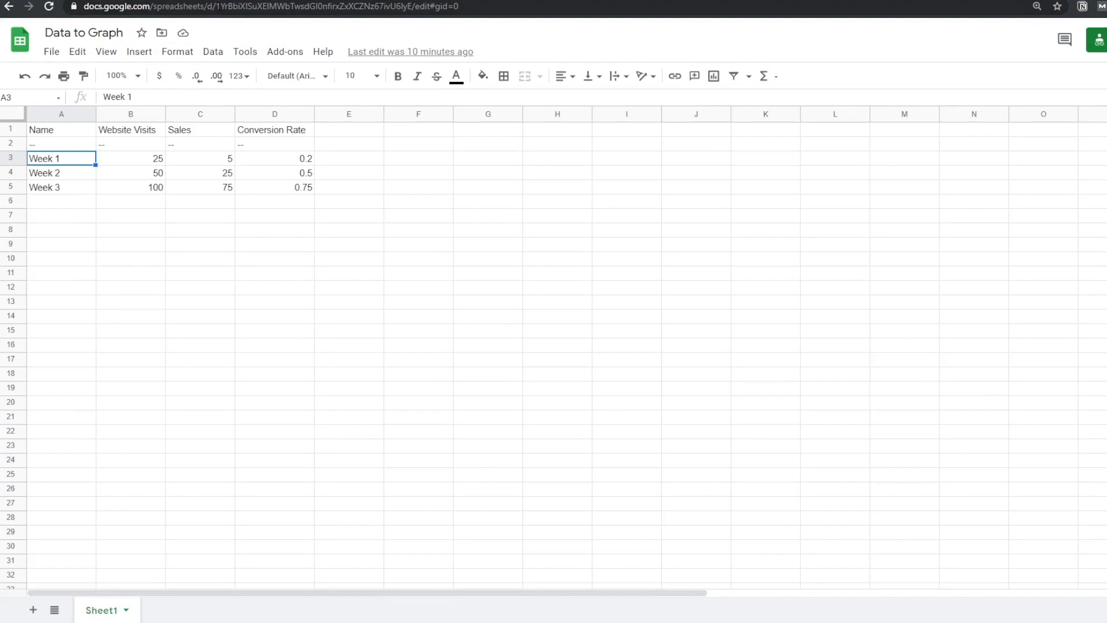
{"action": "left_click_drag", "start_coordinate": [245, 6], "coordinate": [434, 15]}
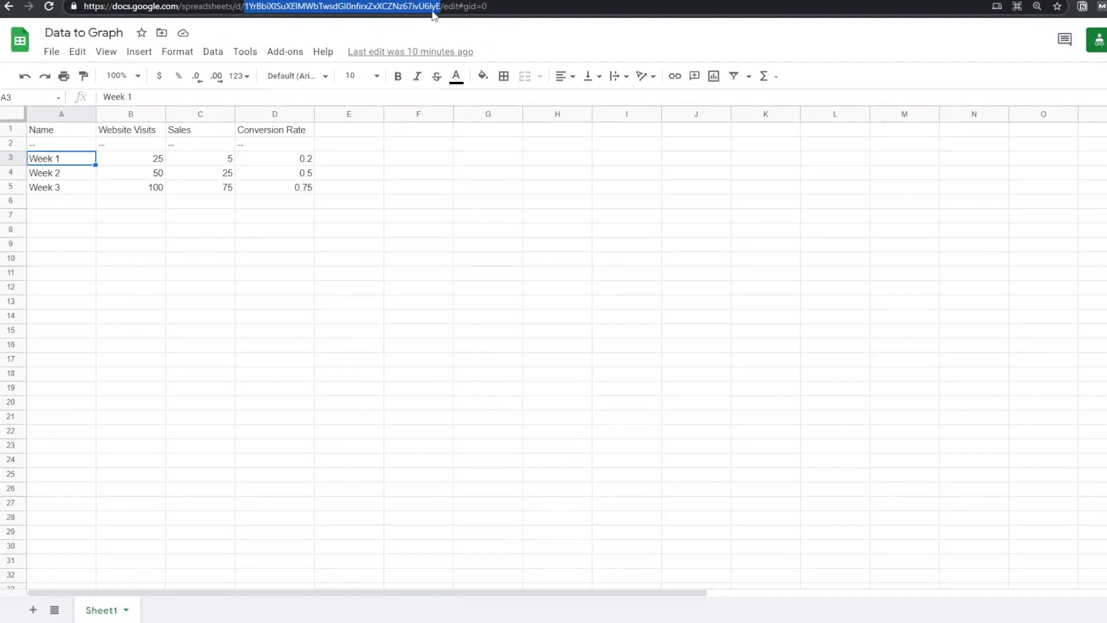
{"action": "left_click", "coordinate": [663, 1]}
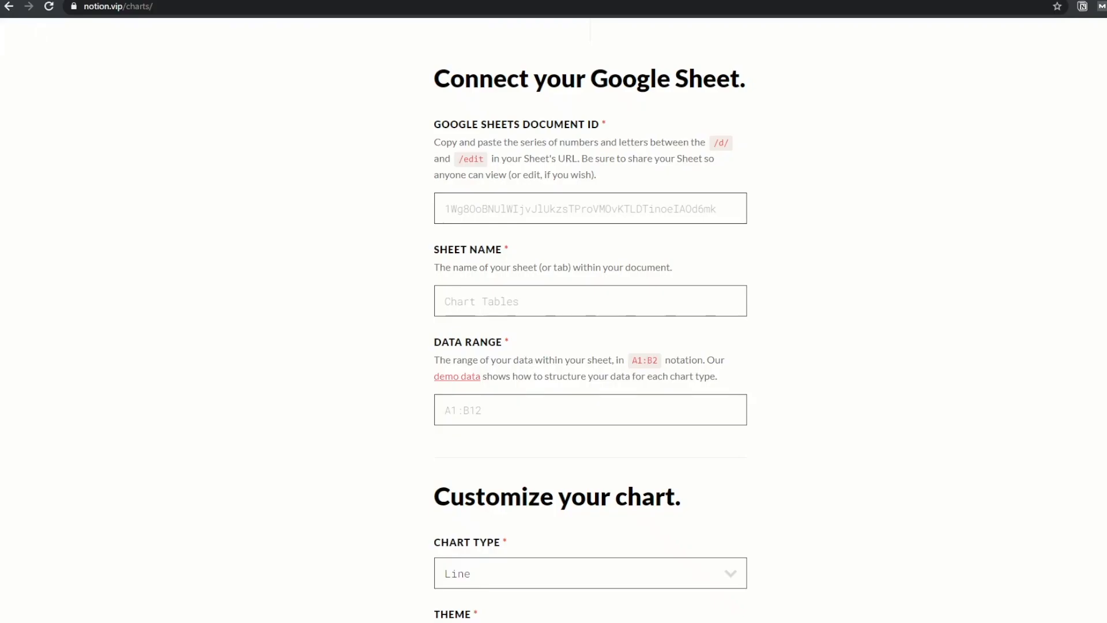
{"action": "left_click", "coordinate": [557, 203]}
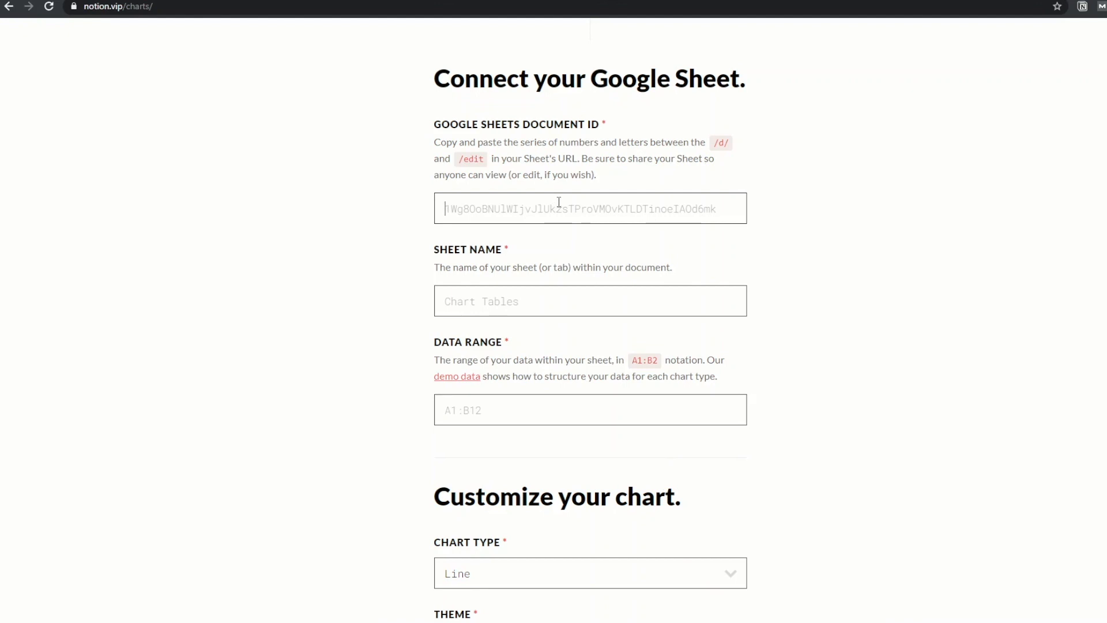
{"action": "left_click", "coordinate": [612, 161]}
{"action": "left_click_drag", "start_coordinate": [677, 158], "coordinate": [475, 181]}
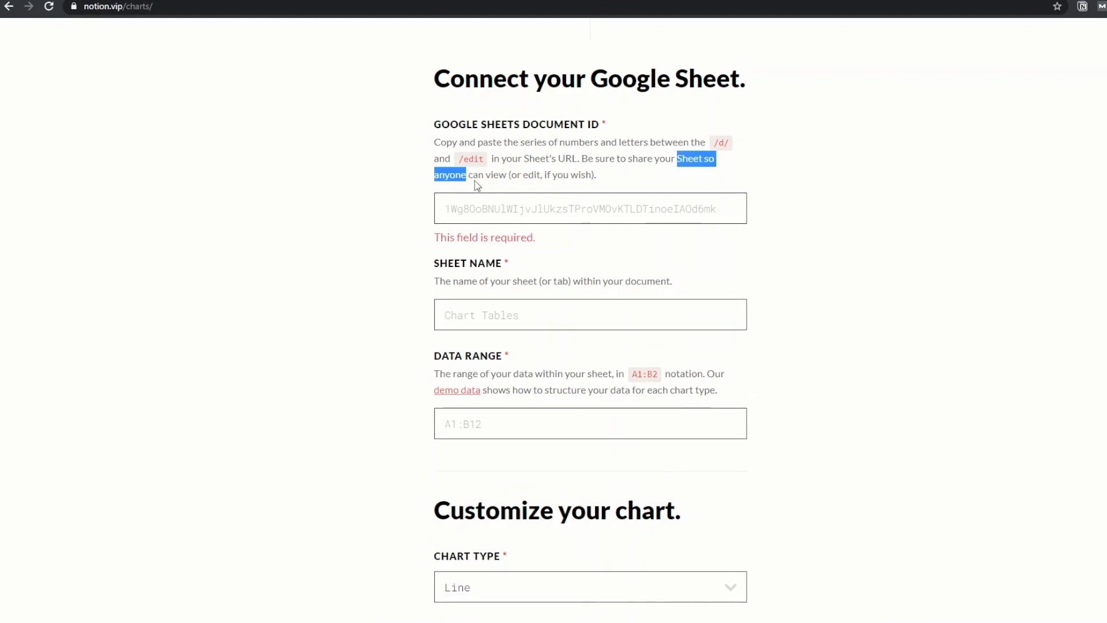
{"action": "left_click", "coordinate": [507, 205]}
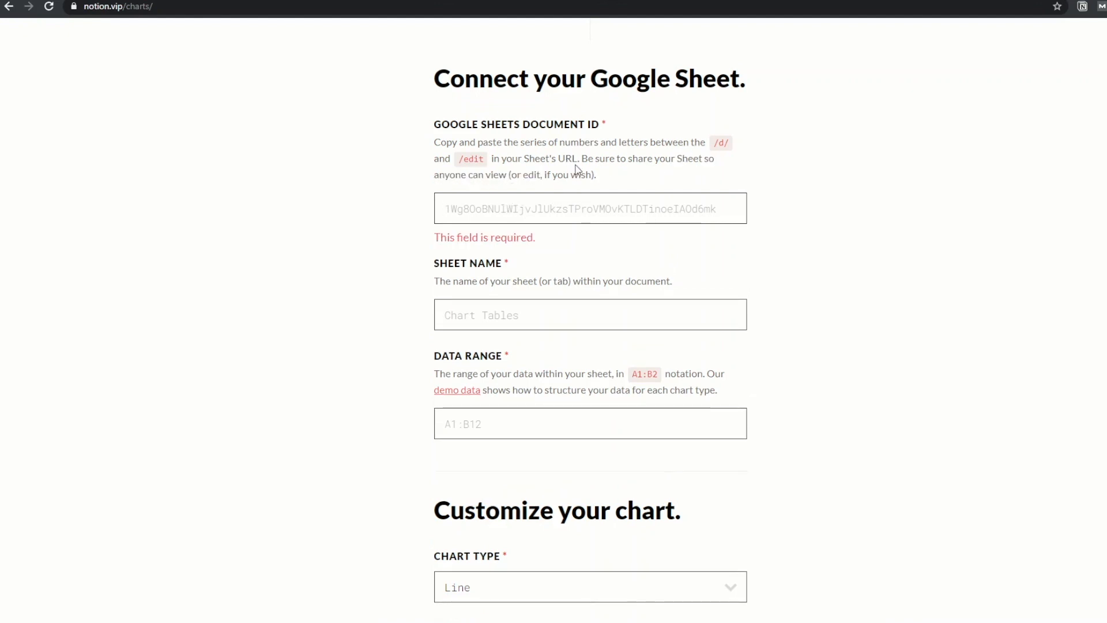
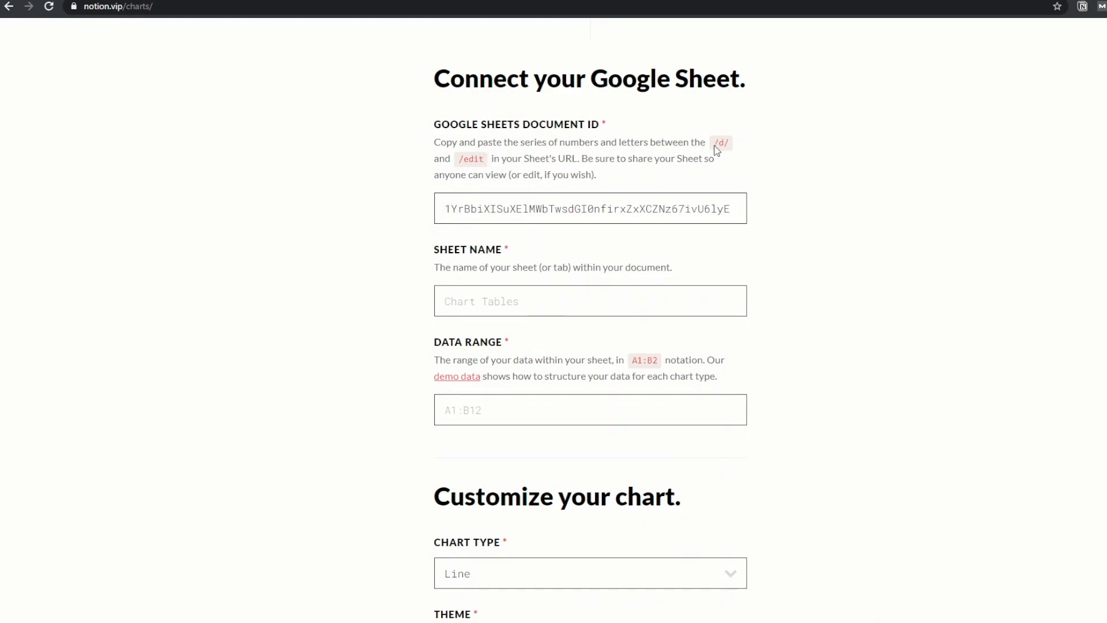
{"action": "left_click_drag", "start_coordinate": [714, 143], "coordinate": [731, 144]}
{"action": "left_click_drag", "start_coordinate": [459, 162], "coordinate": [490, 160]}
{"action": "left_click", "coordinate": [575, 174]}
Enter Sheet1 as the sheet name and A1:C999 as the data range
{"action": "scroll", "coordinate": [497, 338], "scroll_direction": "down", "scroll_amount": 2}
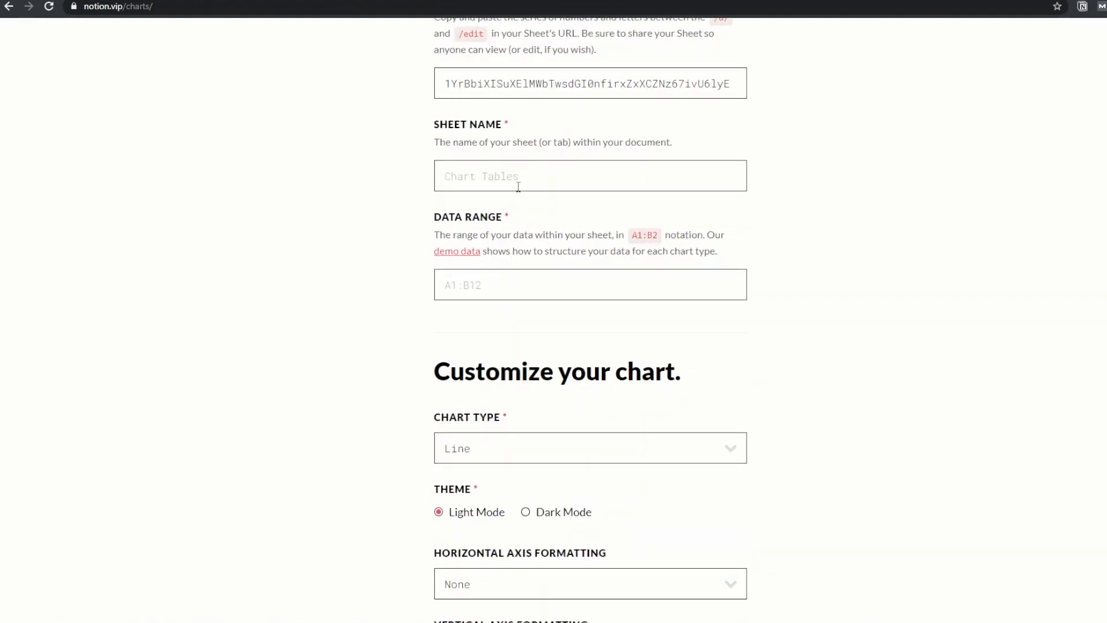
{"action": "left_click", "coordinate": [521, 184]}
{"action": "type", "text": "Sheet1"}
{"action": "key", "text": "ctrl+Tab"}
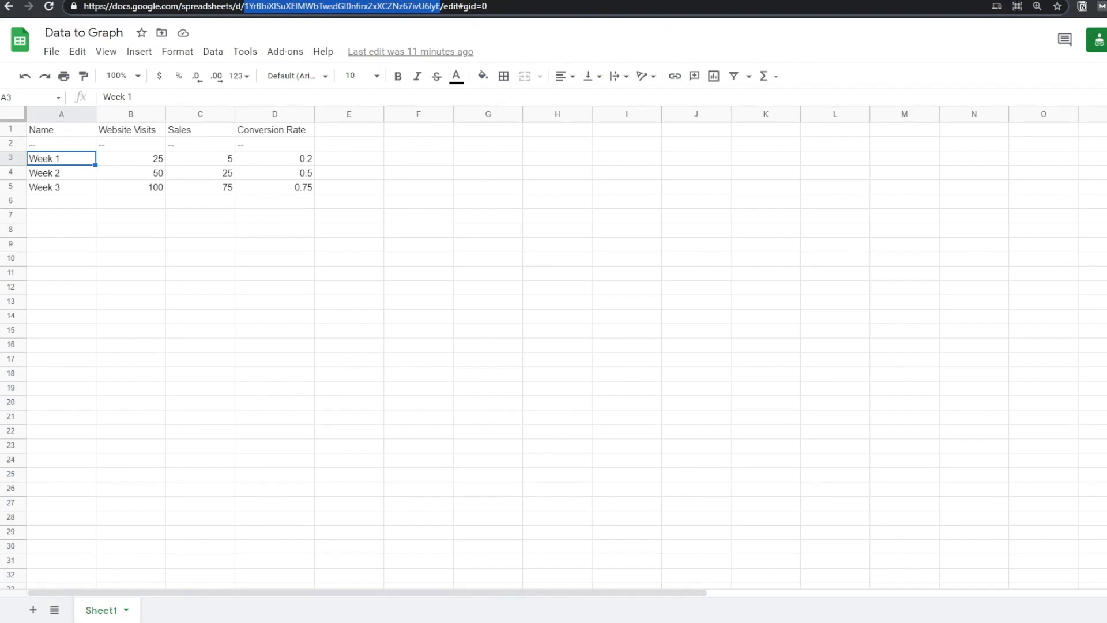
{"action": "key", "text": "ctrl+shift+Tab"}
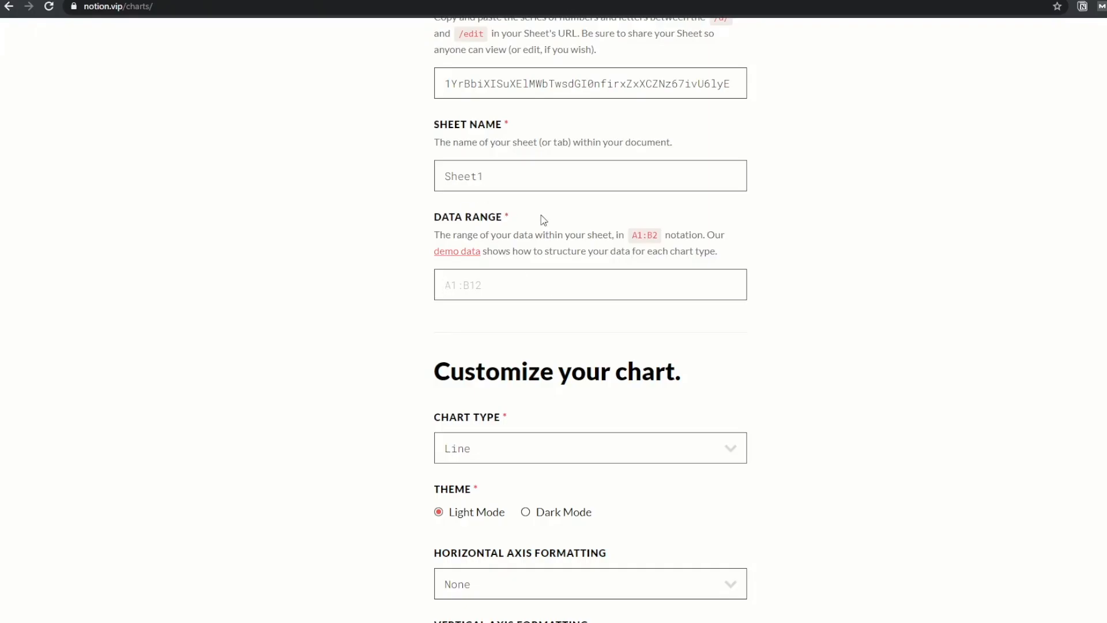
{"action": "type", "text": "A1:"}
{"action": "key", "text": "ctrl+Tab"}
{"action": "left_click", "coordinate": [82, 131]}
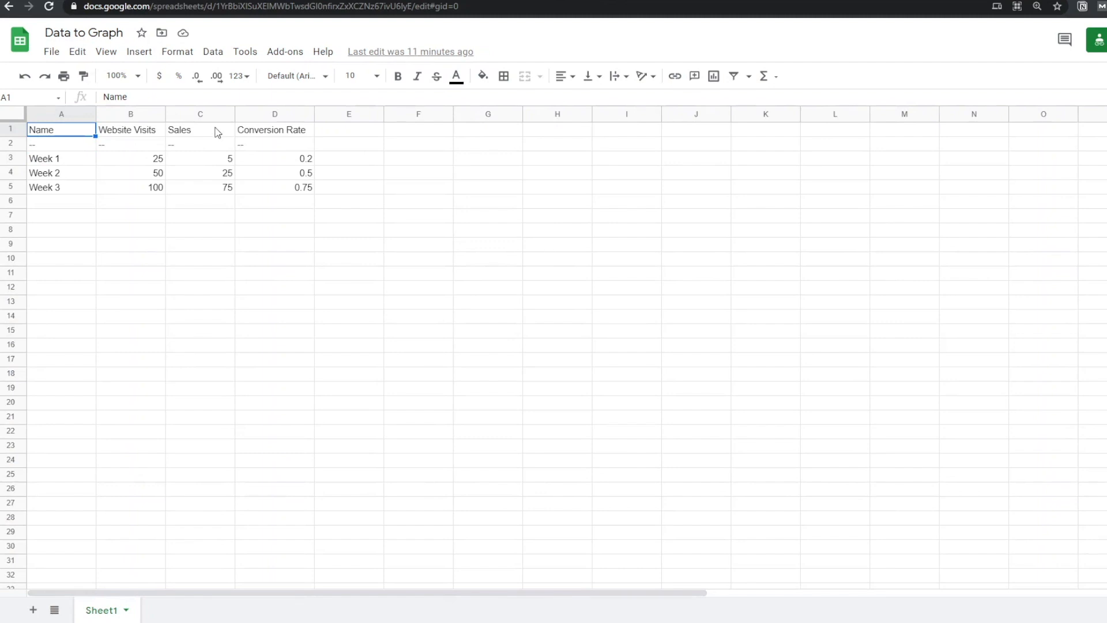
{"action": "key", "text": "ctrl+Tab"}
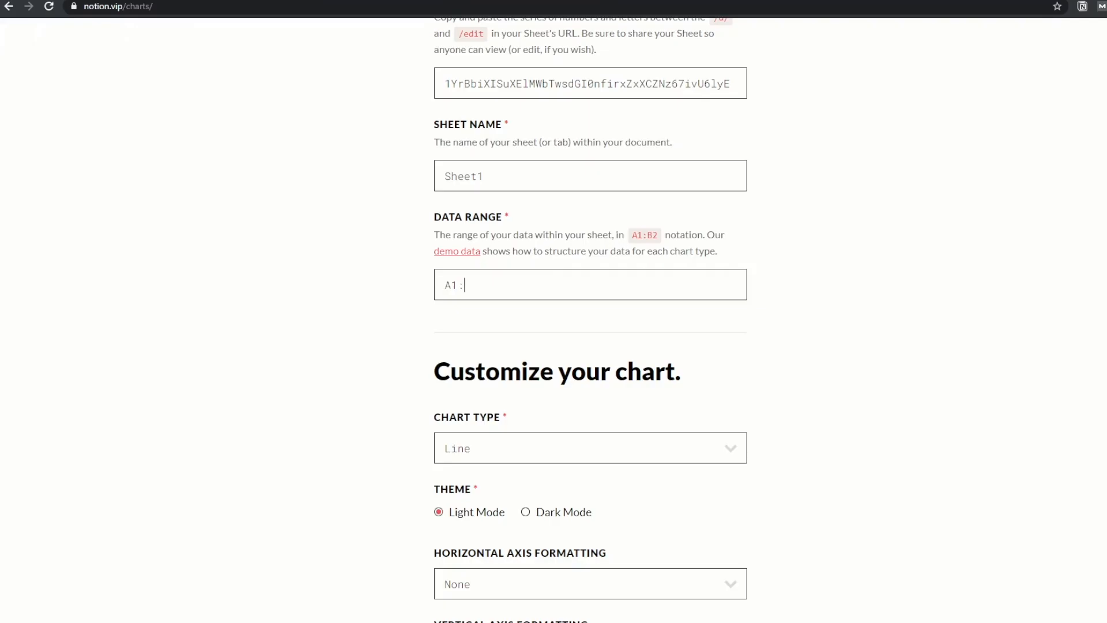
{"action": "type", "text": "C999"}
Choose the Column (Vertical) chart type with the Dark Mode theme
{"action": "scroll", "coordinate": [905, 243], "scroll_direction": "down", "scroll_amount": 5}
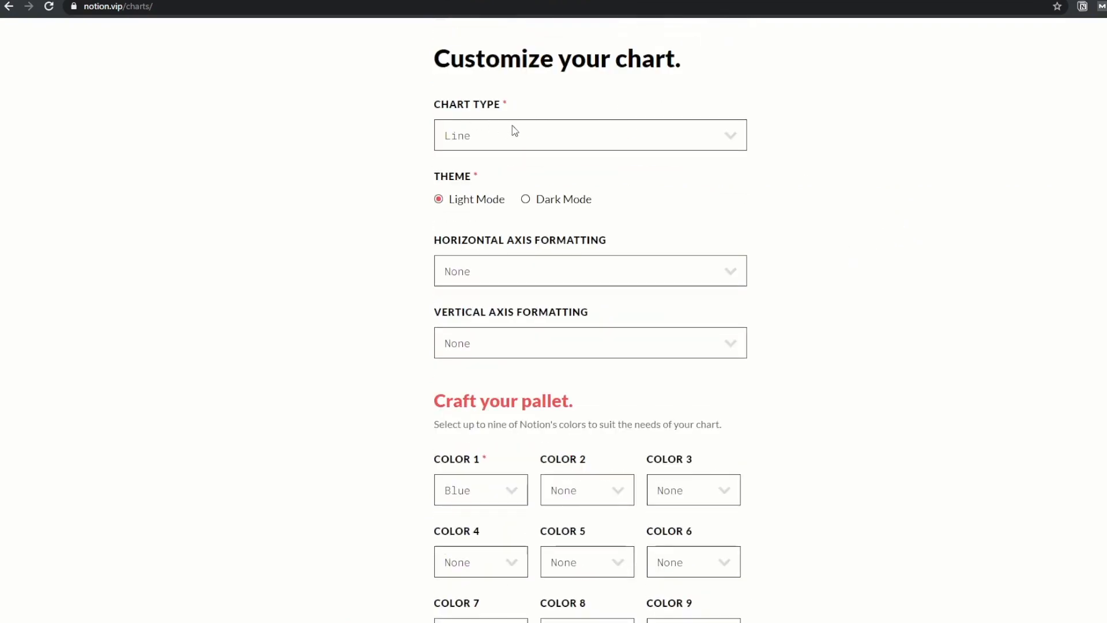
{"action": "left_click", "coordinate": [515, 131]}
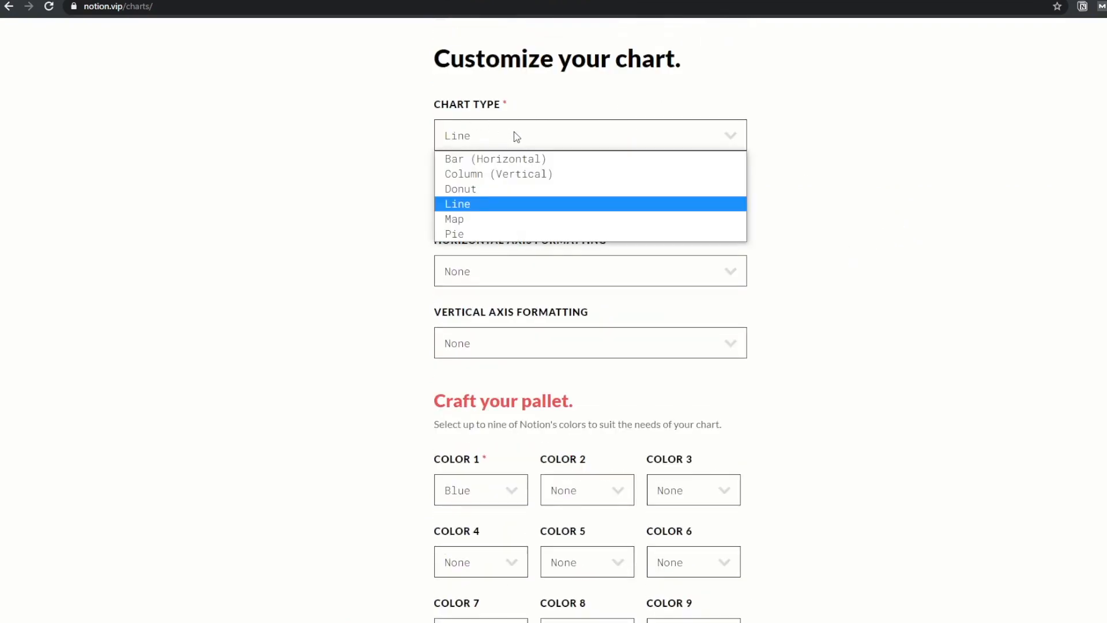
{"action": "left_click", "coordinate": [514, 175]}
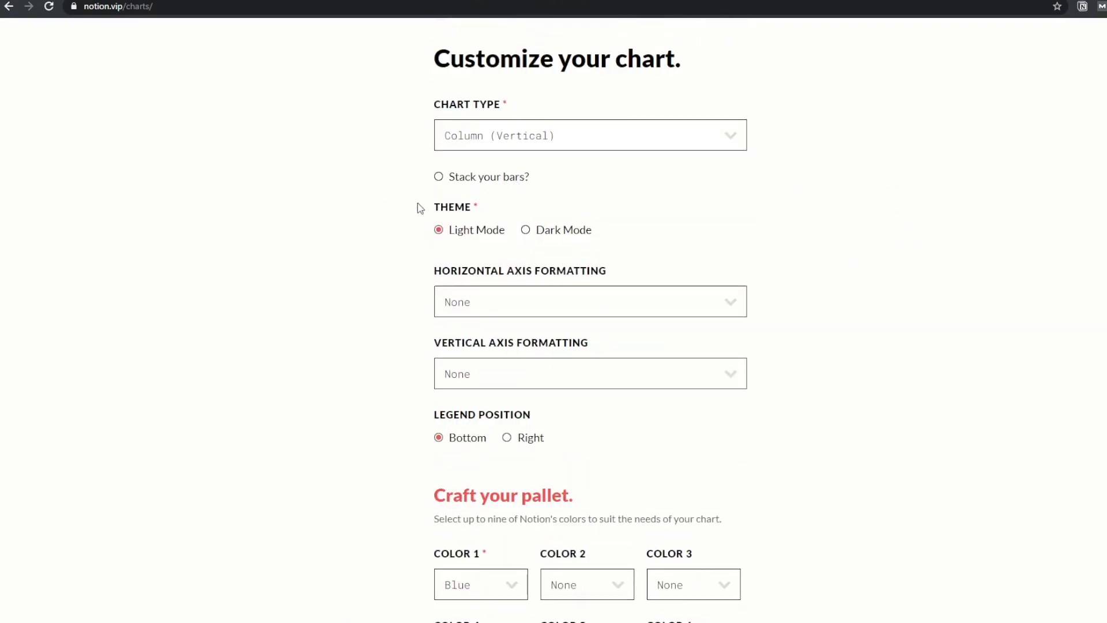
{"action": "left_click", "coordinate": [526, 230]}
Set Color 2 to Red and submit with MAKE MAGIC to generate the chart
{"action": "scroll", "coordinate": [800, 206], "scroll_direction": "down", "scroll_amount": 2}
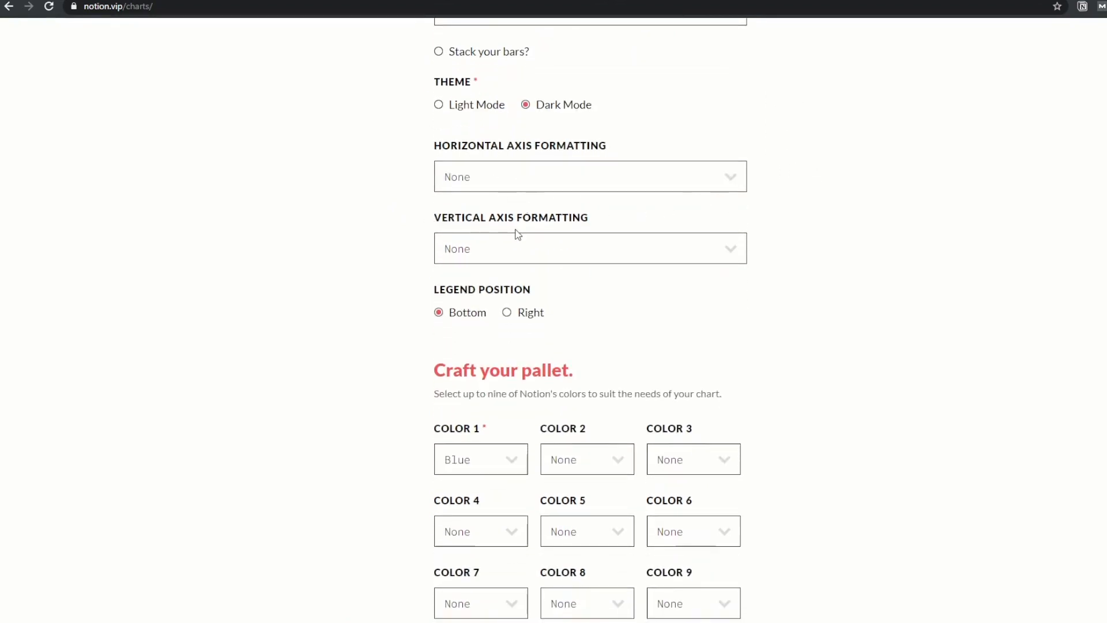
{"action": "scroll", "coordinate": [521, 217], "scroll_direction": "down", "scroll_amount": 4}
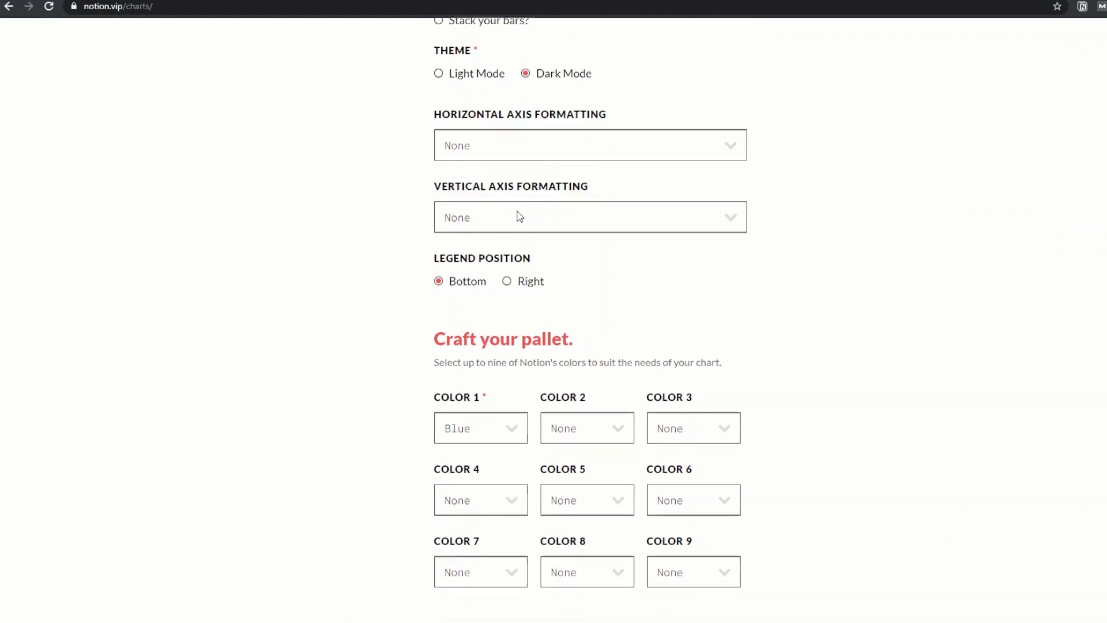
{"action": "left_click", "coordinate": [578, 210]}
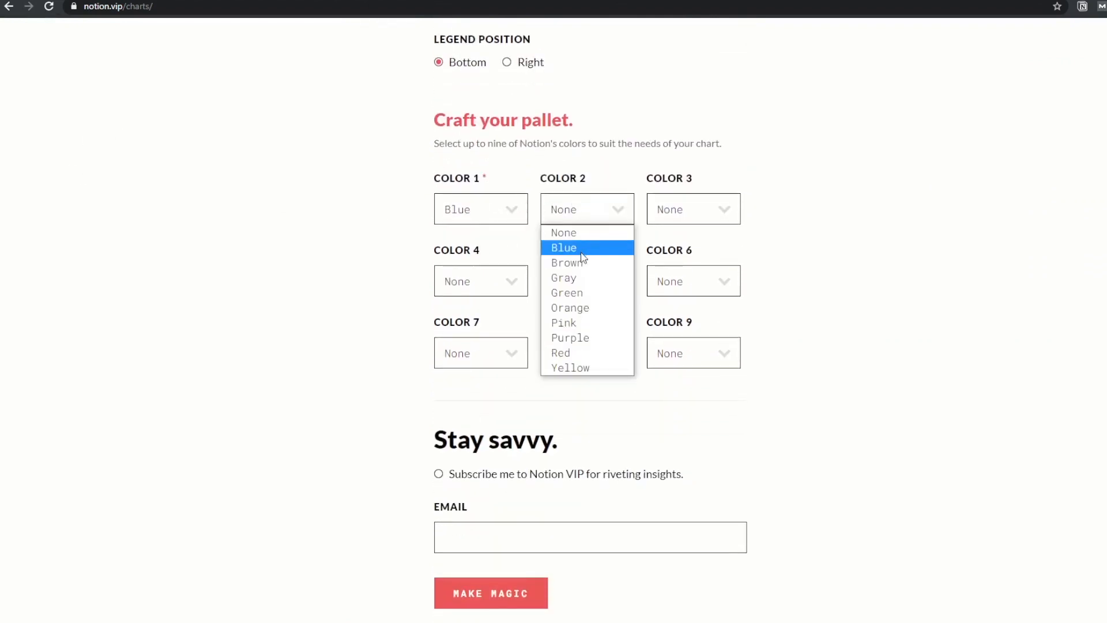
{"action": "left_click", "coordinate": [568, 353]}
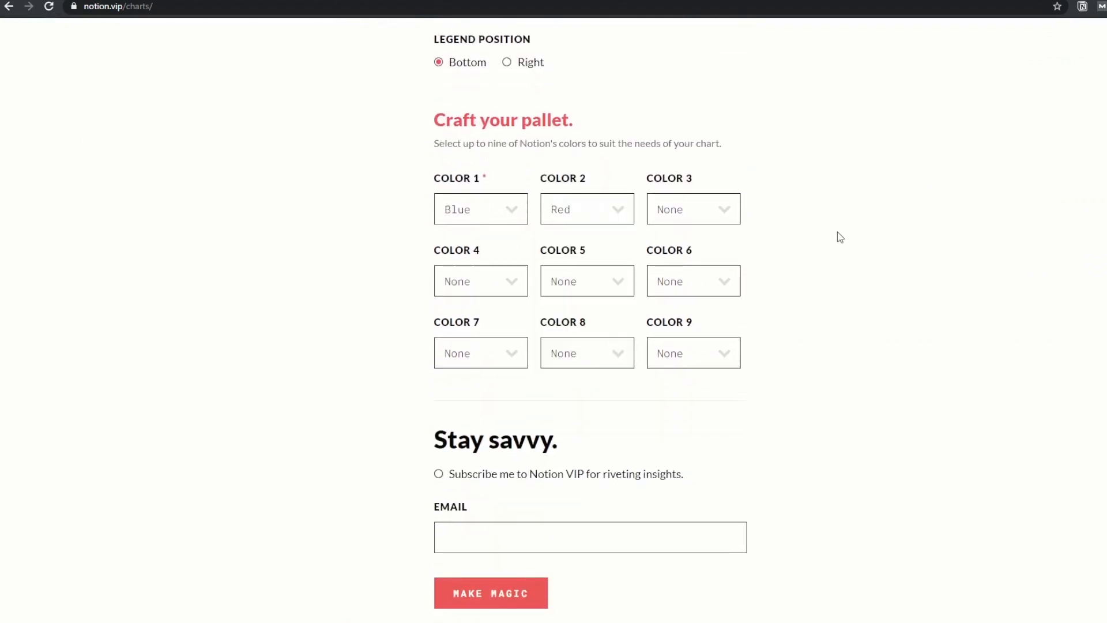
{"action": "scroll", "coordinate": [837, 230], "scroll_direction": "down", "scroll_amount": 2}
{"action": "left_click", "coordinate": [529, 515]}
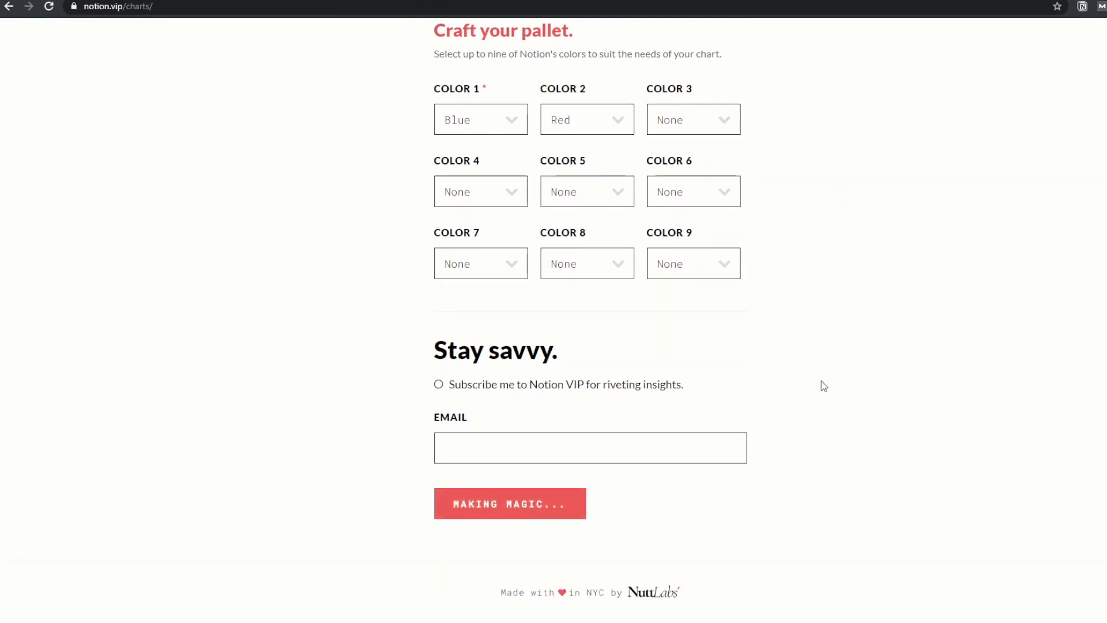
Copy the generated chart URL and embed it on the Database → Graph page
{"action": "left_click_drag", "start_coordinate": [566, 460], "coordinate": [411, 383]}
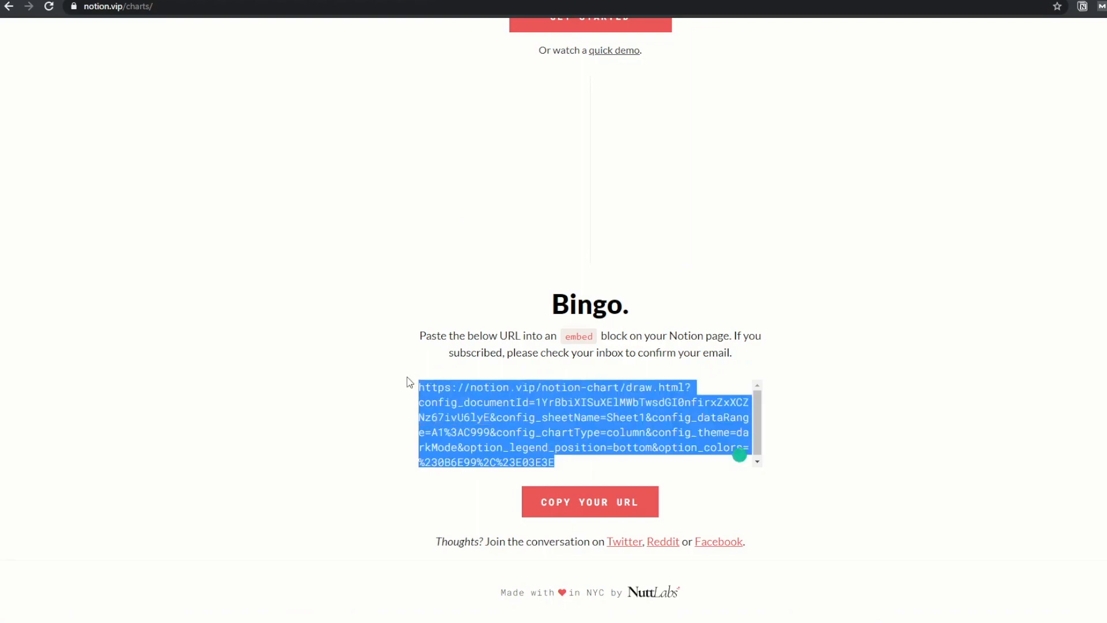
{"action": "left_click", "coordinate": [86, 0]}
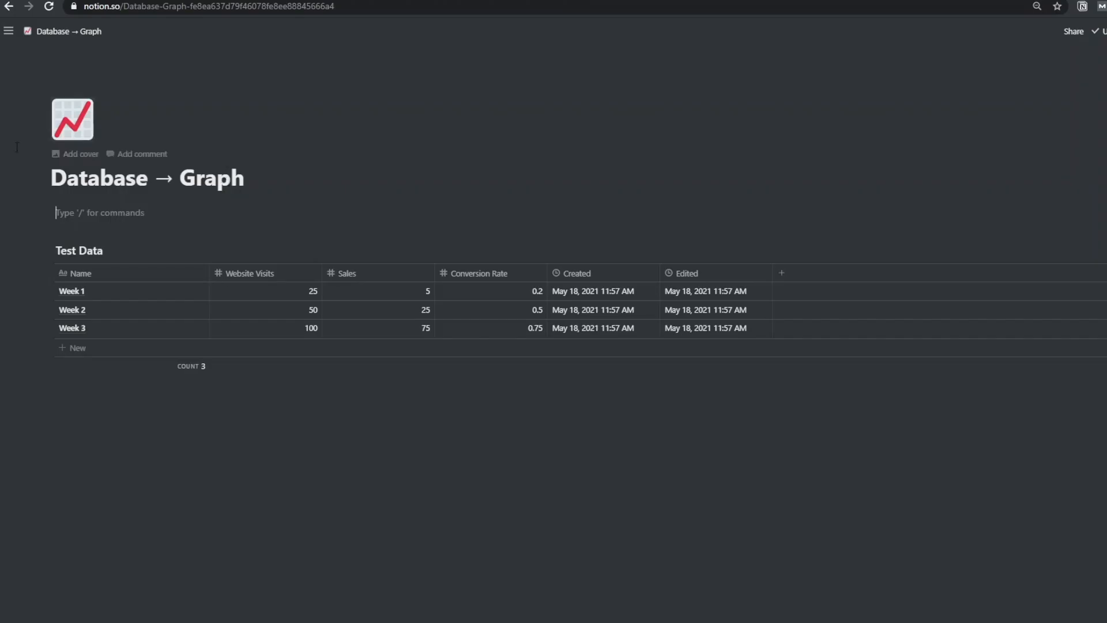
{"action": "key", "text": "ctrl+v"}
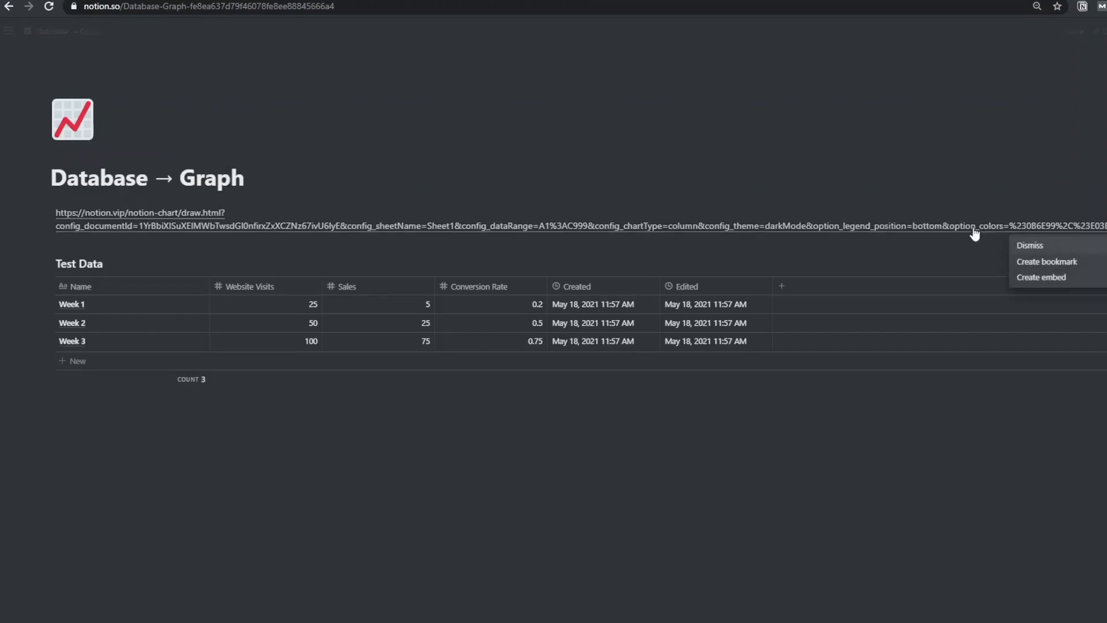
{"action": "left_click", "coordinate": [1026, 277]}
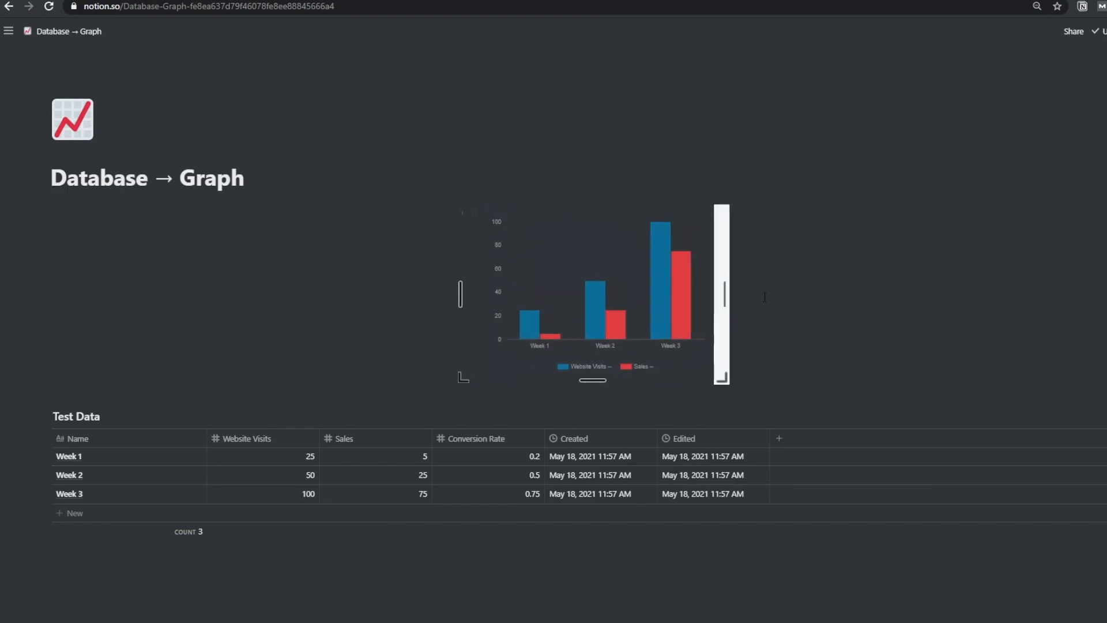
Resize the embedded column chart to stretch across the page
{"action": "left_click_drag", "start_coordinate": [724, 294], "coordinate": [844, 295]}
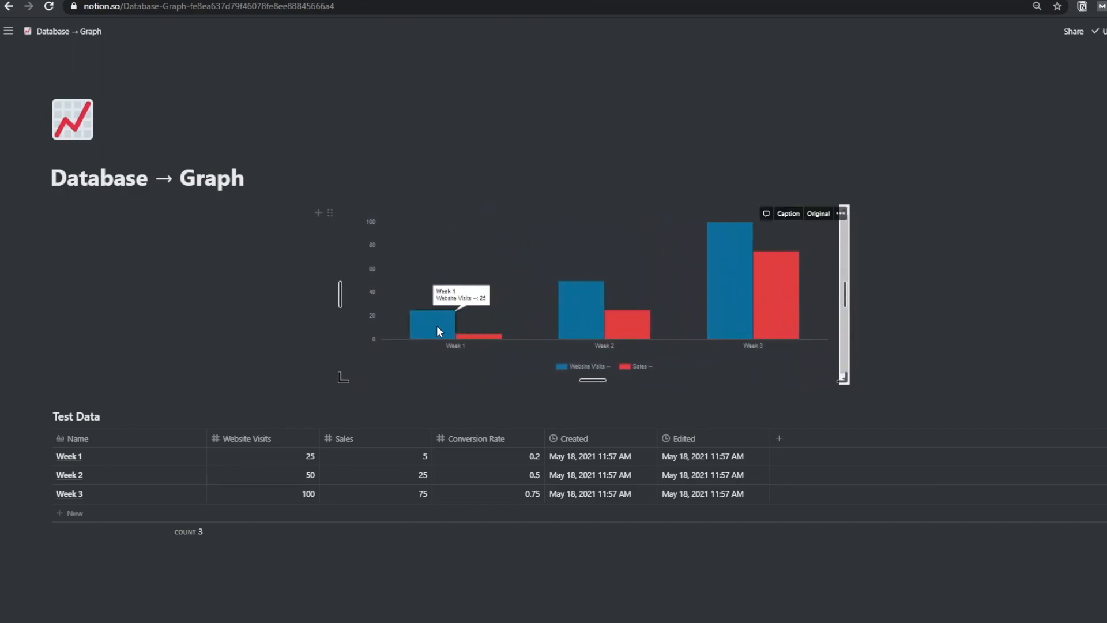
{"action": "mouse_move", "coordinate": [572, 323]}
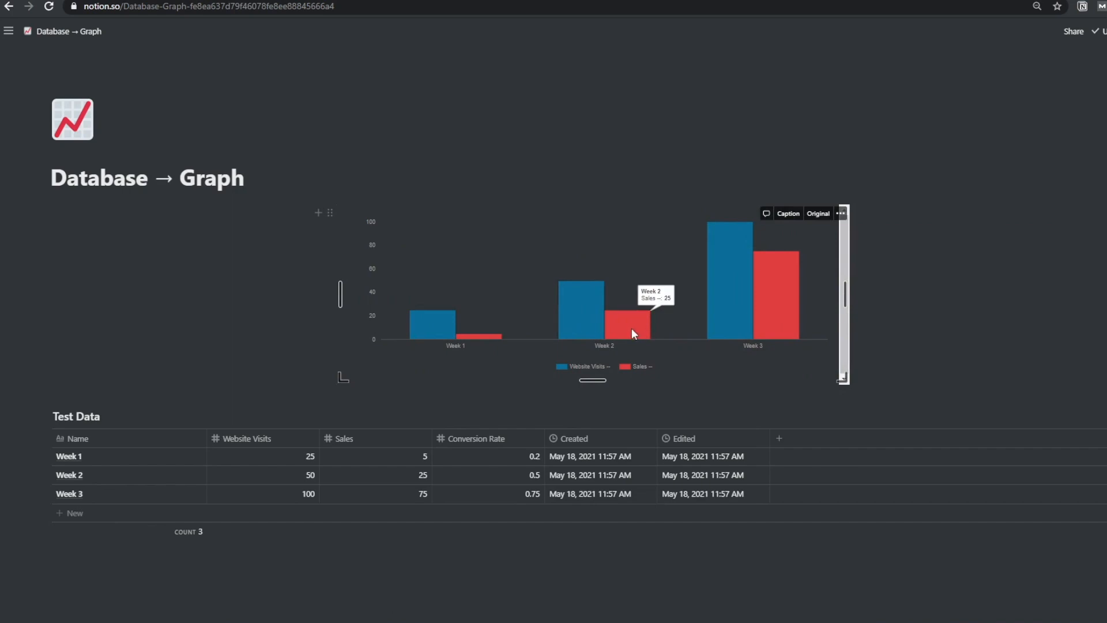
{"action": "left_click", "coordinate": [1010, 313]}
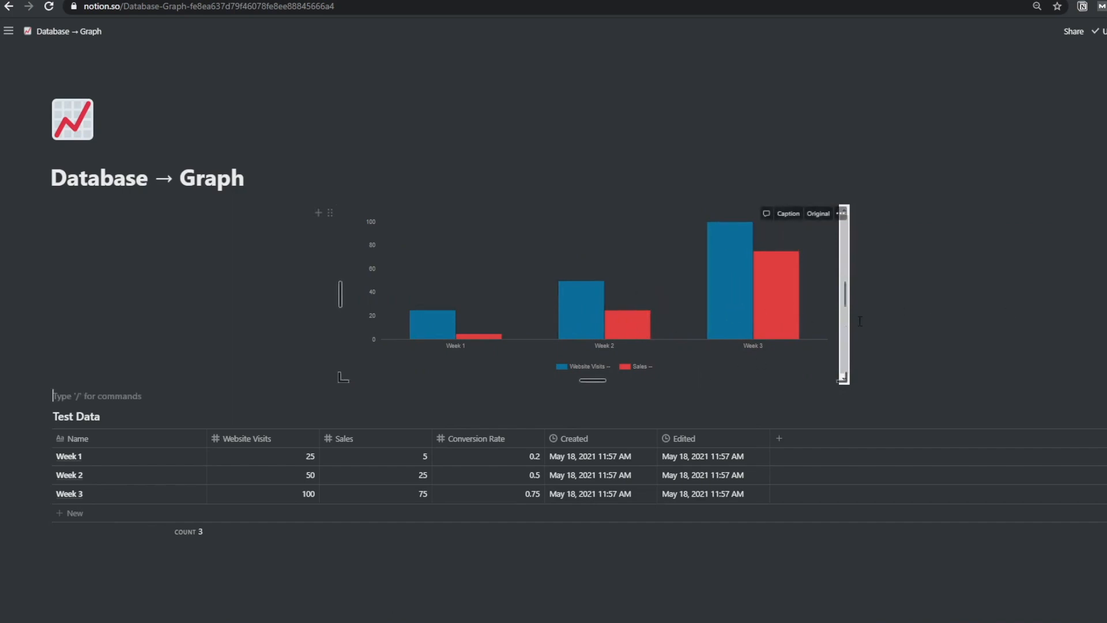
{"action": "left_click_drag", "start_coordinate": [844, 299], "coordinate": [828, 303]}
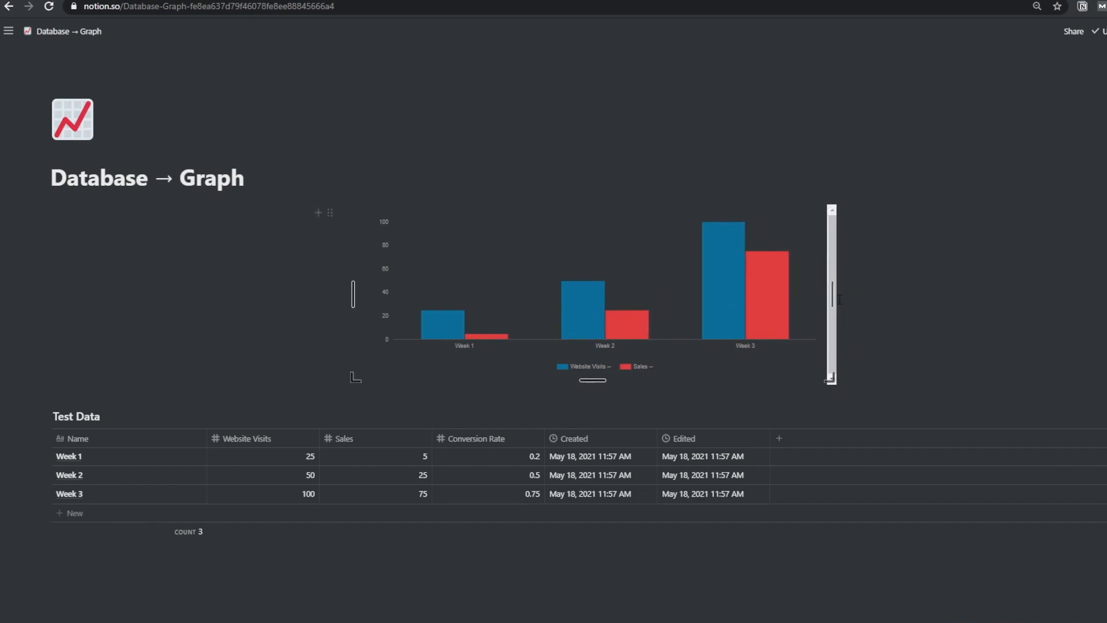
{"action": "scroll", "coordinate": [944, 242], "scroll_direction": "down", "scroll_amount": 2}
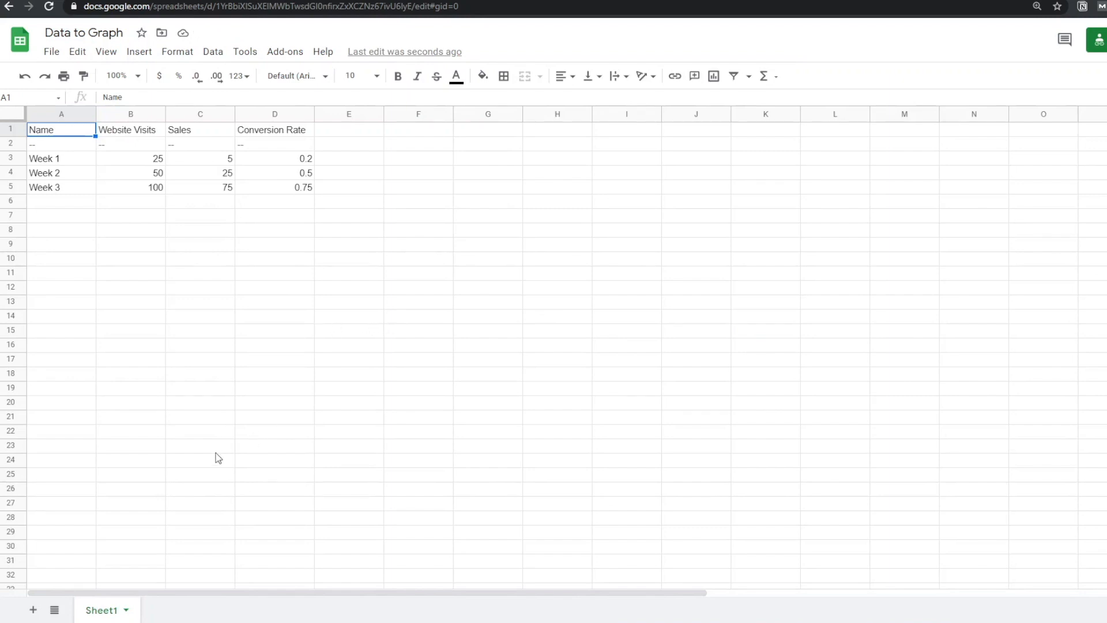
Add a new sheet pulling Sheet1!A1:A into column A and Sheet1!D1:D into column B with array formulas
{"action": "left_click", "coordinate": [33, 610]}
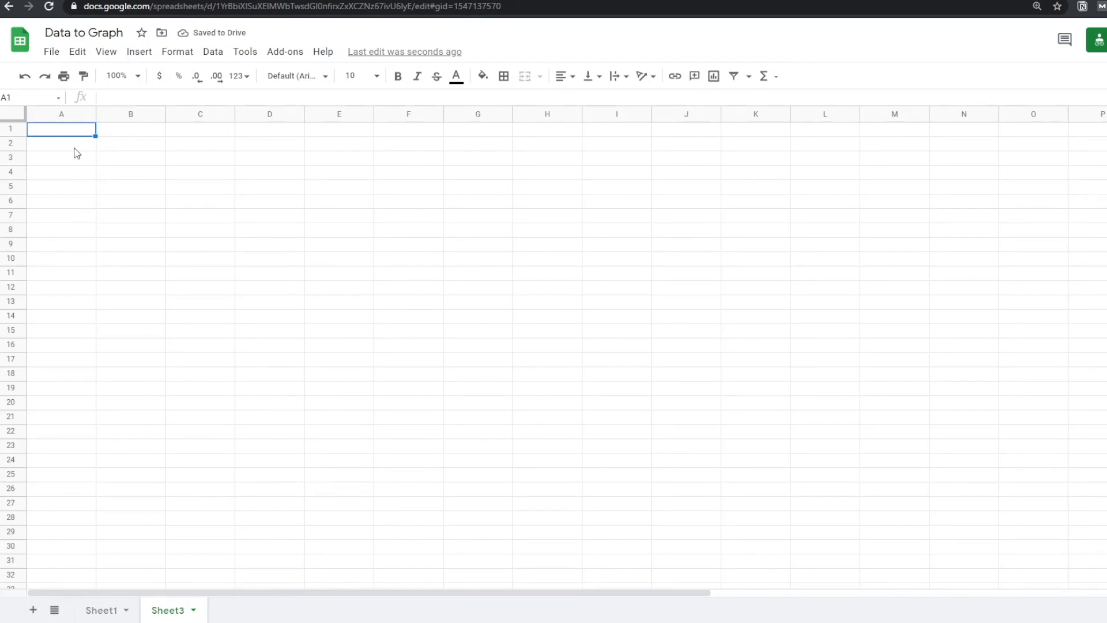
{"action": "type", "text": "={}"}
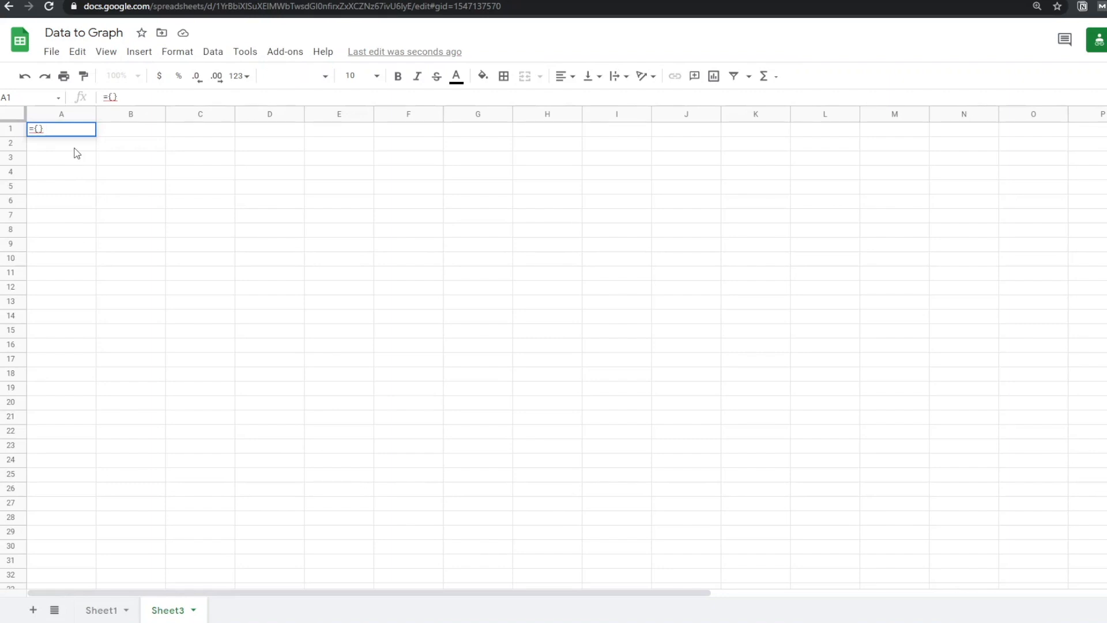
{"action": "type", "text": "Sheet"}
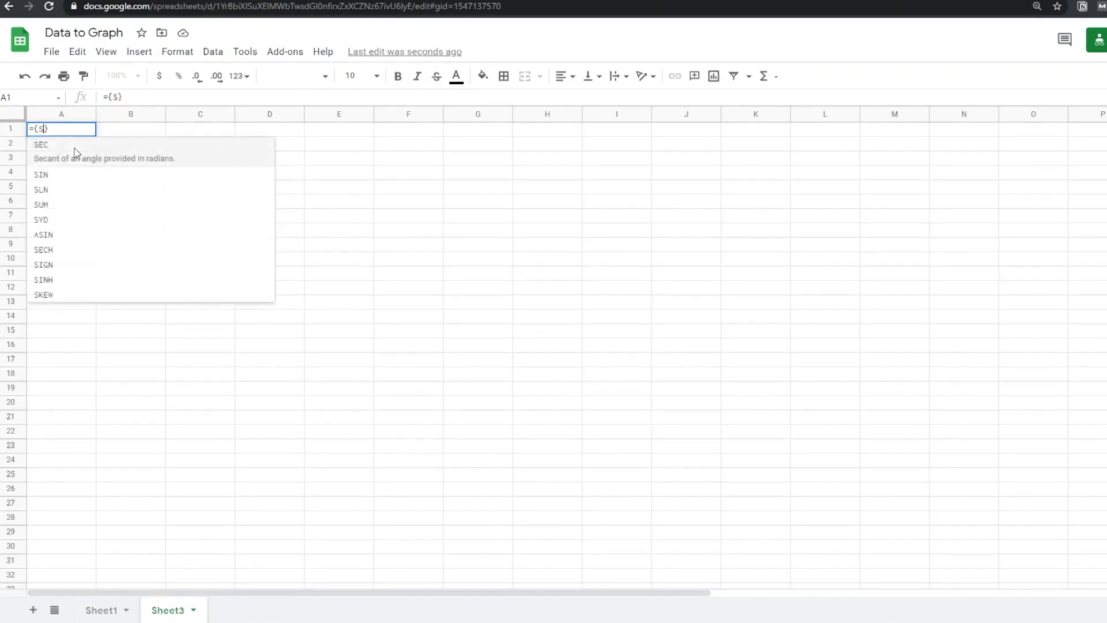
{"action": "type", "text": "1"}
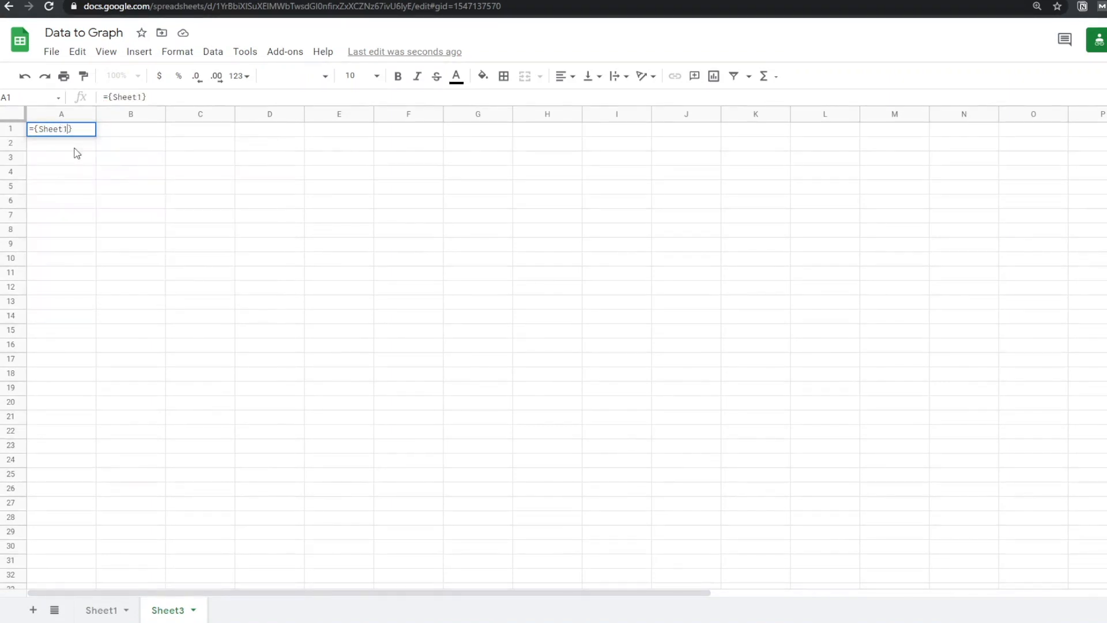
{"action": "type", "text": "!A1"}
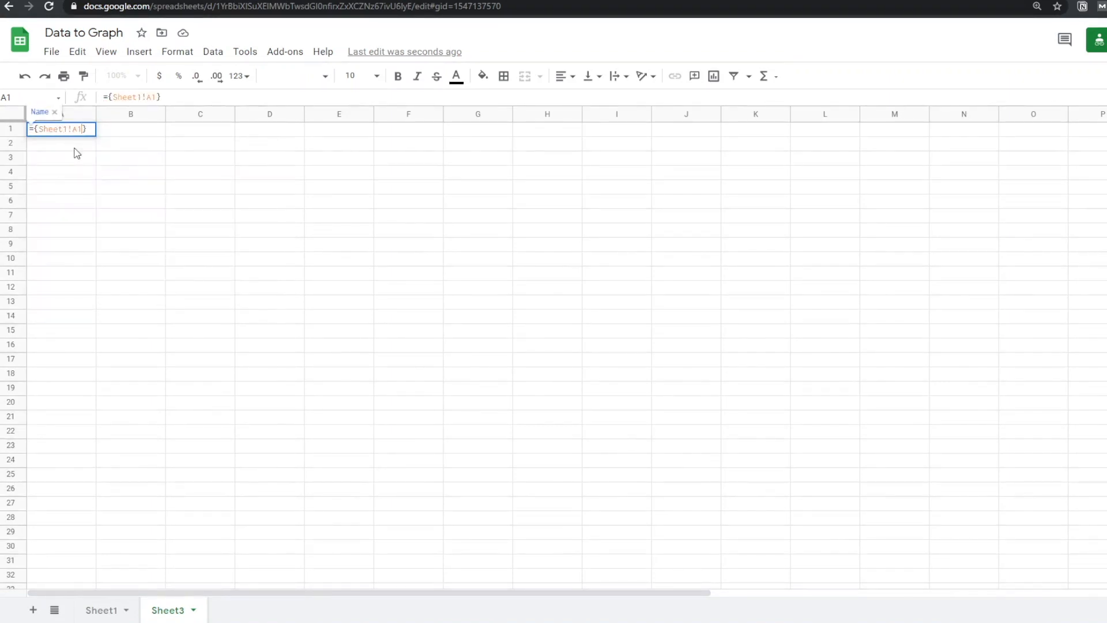
{"action": "type", "text": ":A"}
{"action": "key", "text": "Return"}
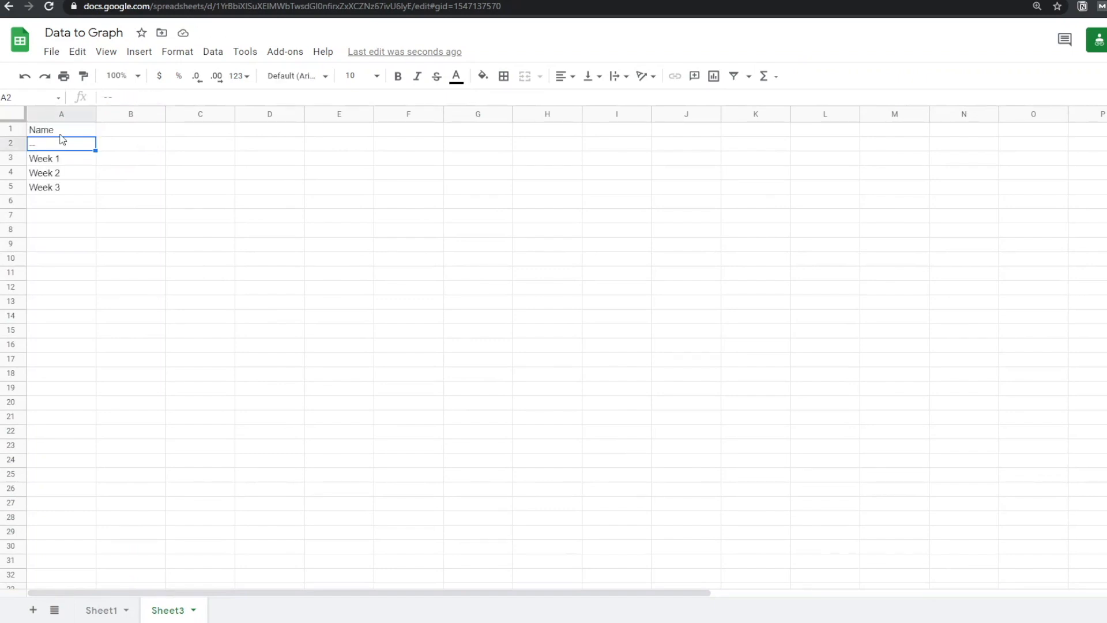
{"action": "left_click", "coordinate": [120, 130]}
{"action": "type", "text": "={}"}
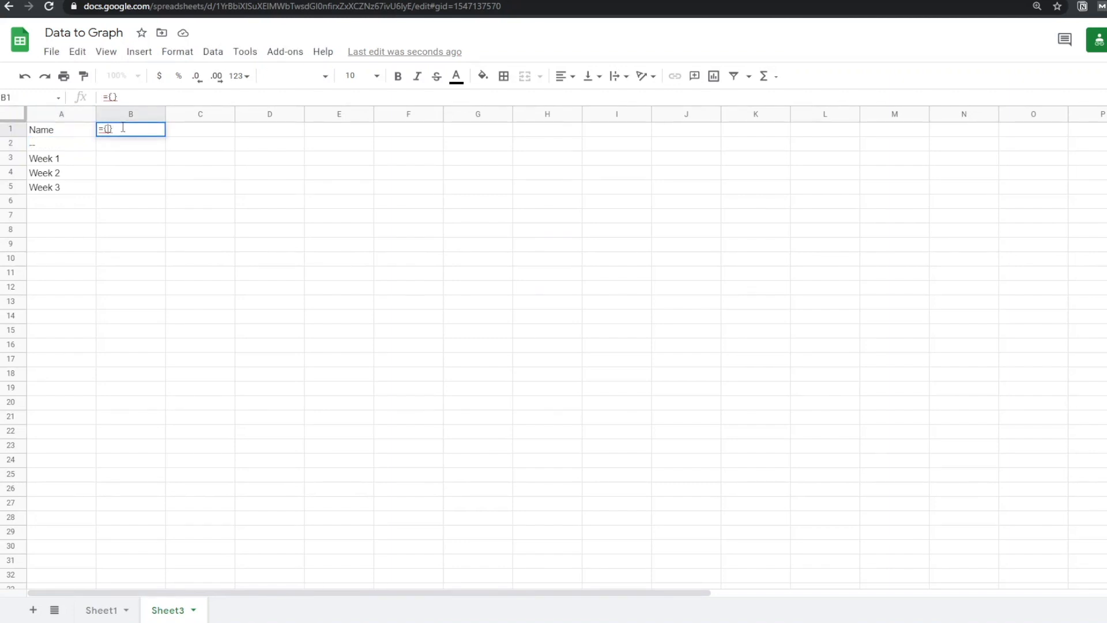
{"action": "type", "text": "Sheet1!D1:D"}
{"action": "key", "text": "Return"}
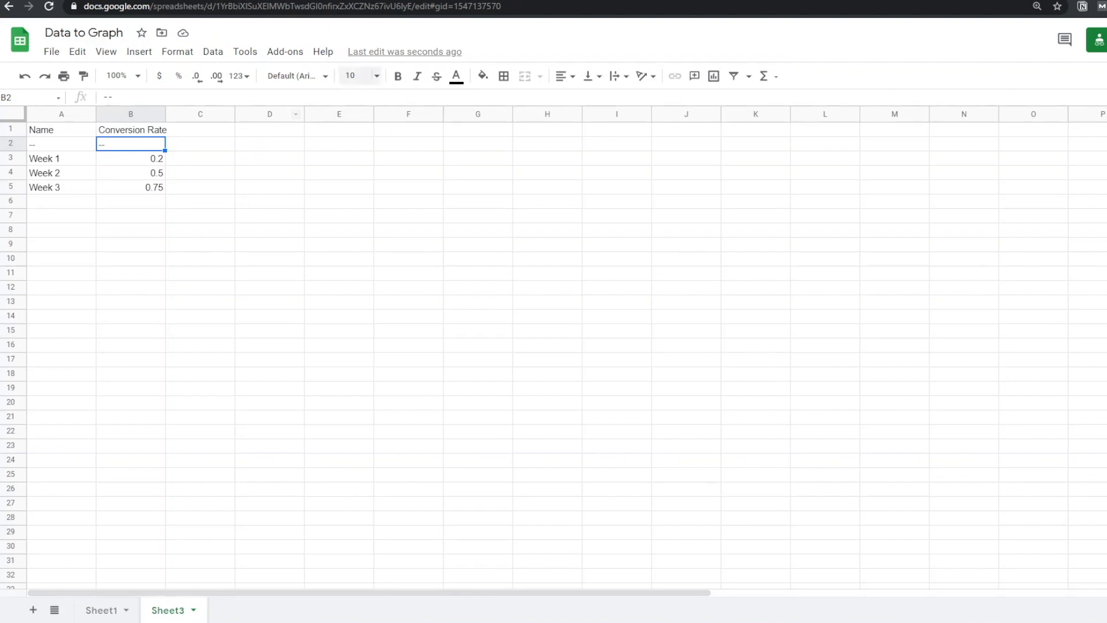
Reload Notion Charts and paste the Data to Graph spreadsheet ID into Document ID, minus the trailing slash
{"action": "left_click", "coordinate": [484, 1]}
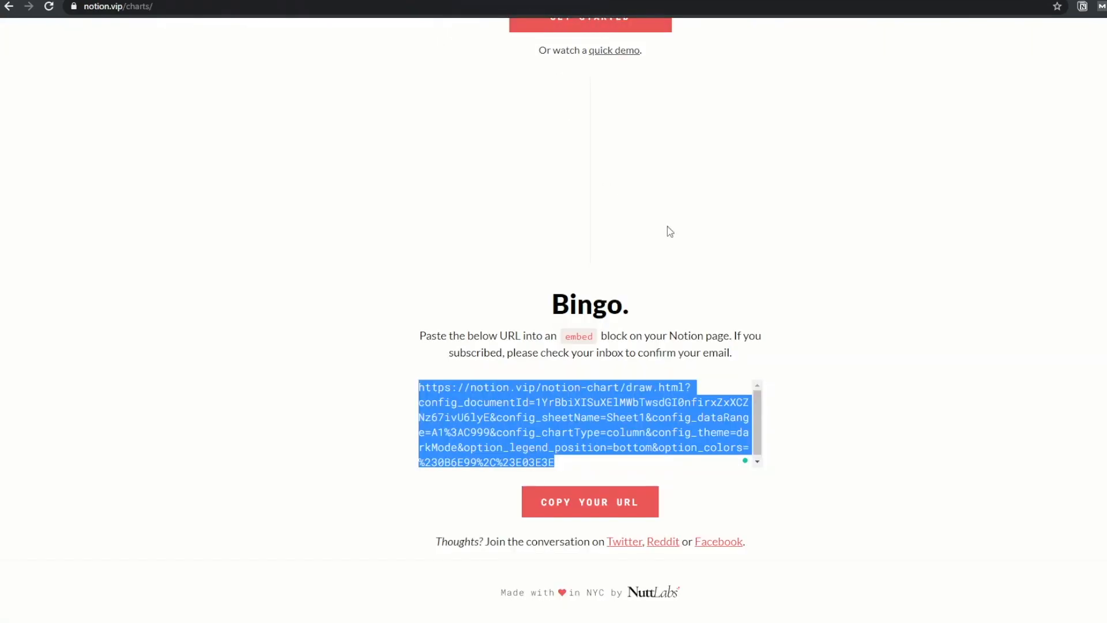
{"action": "key", "text": "F5"}
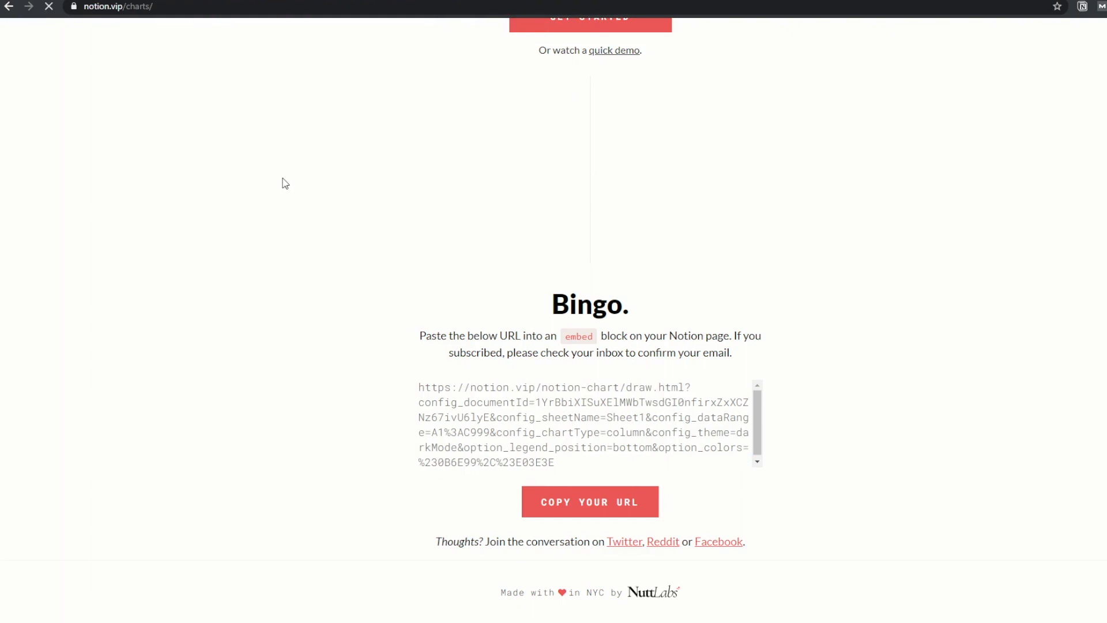
{"action": "scroll", "coordinate": [281, 230], "scroll_direction": "down", "scroll_amount": 3}
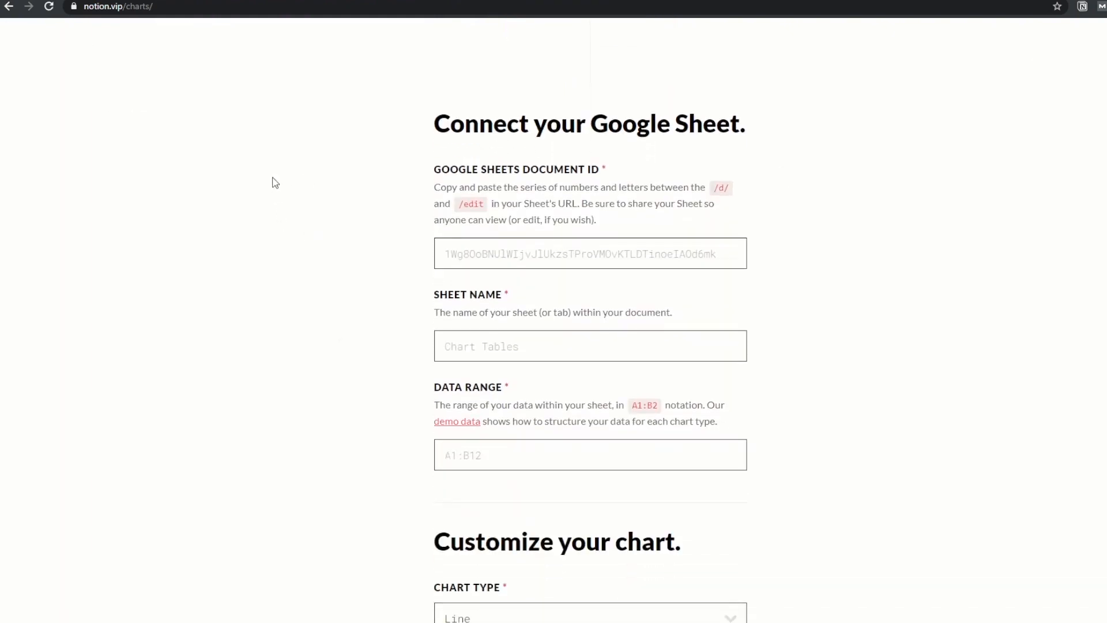
{"action": "left_click", "coordinate": [257, 0]}
{"action": "left_click_drag", "start_coordinate": [216, 6], "coordinate": [415, 7]}
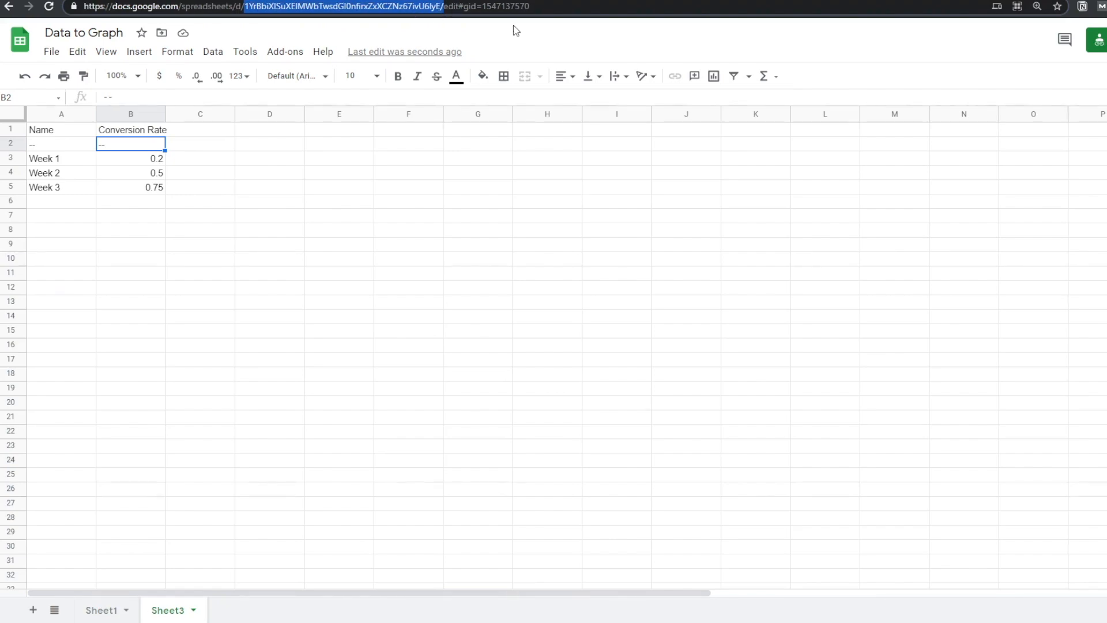
{"action": "key", "text": "ctrl+Tab"}
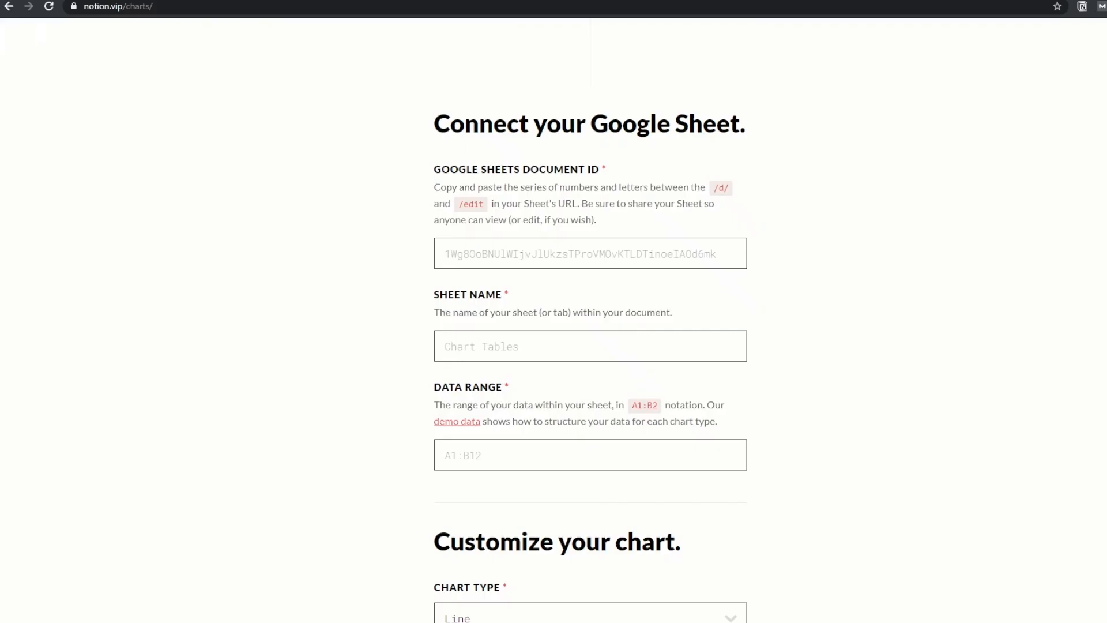
{"action": "left_click", "coordinate": [657, 266]}
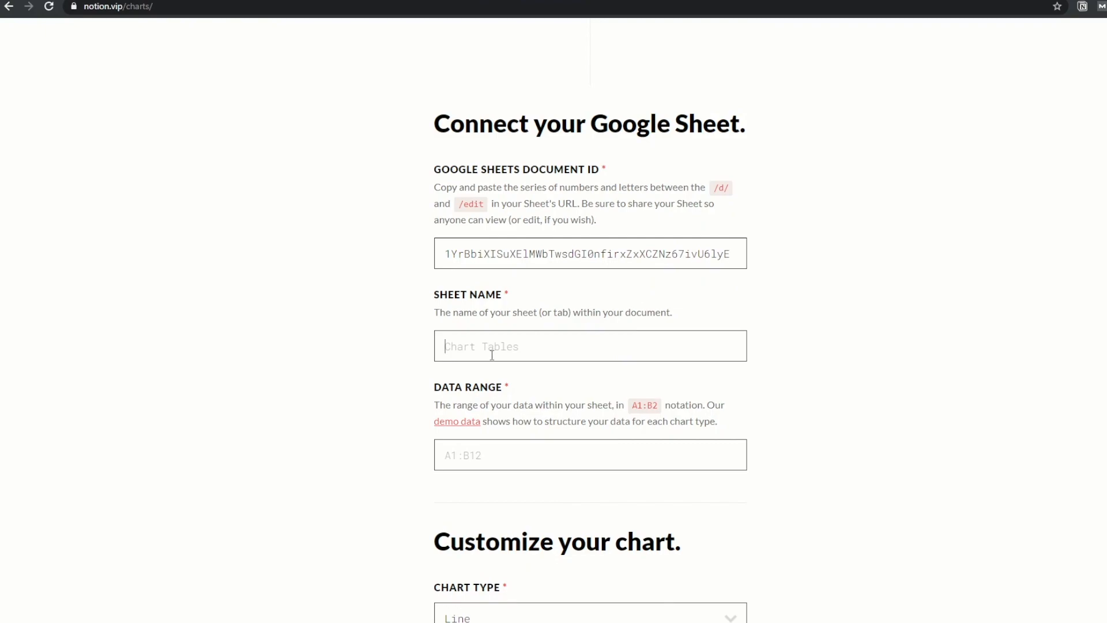
Type Sheet3 and the start of the data range A1:B
{"action": "key", "text": "ctrl+shift+Tab"}
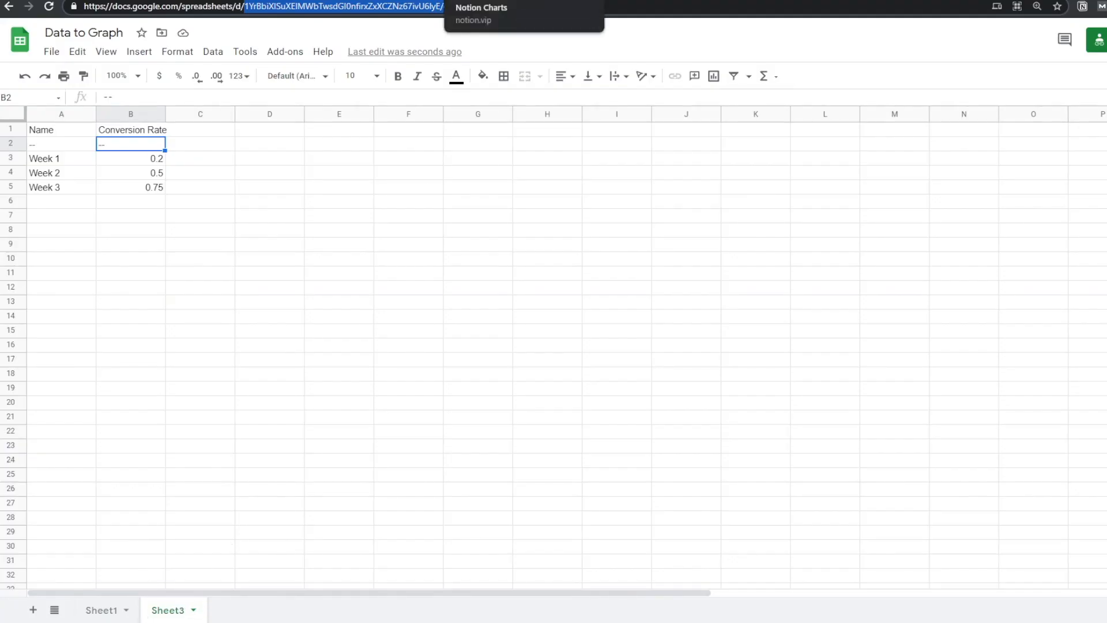
{"action": "key", "text": "ctrl+Tab"}
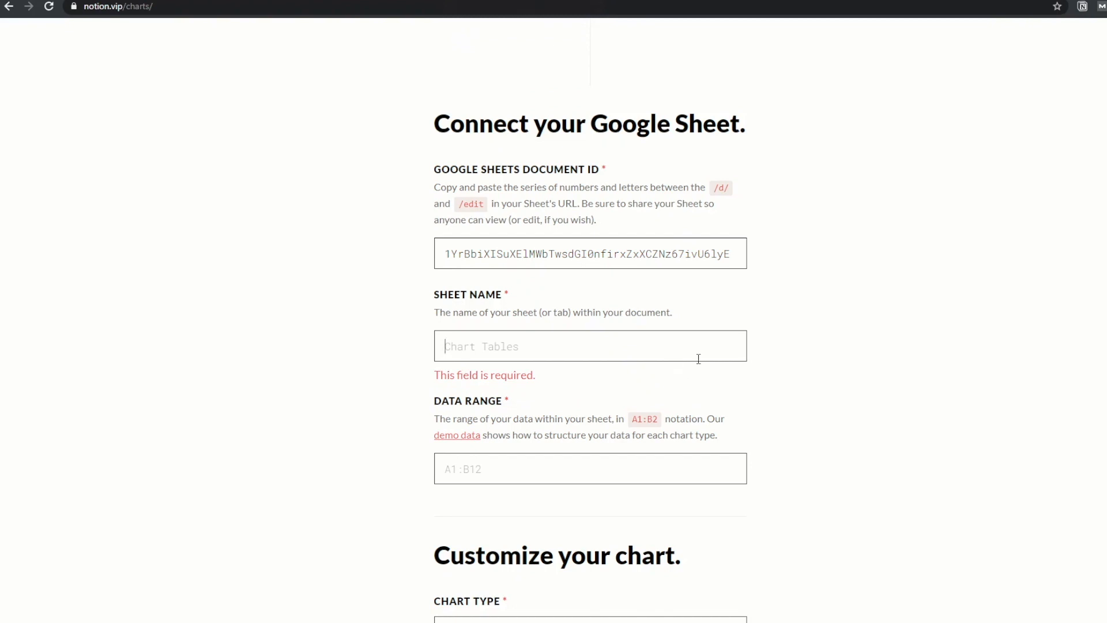
{"action": "type", "text": "Sheet3"}
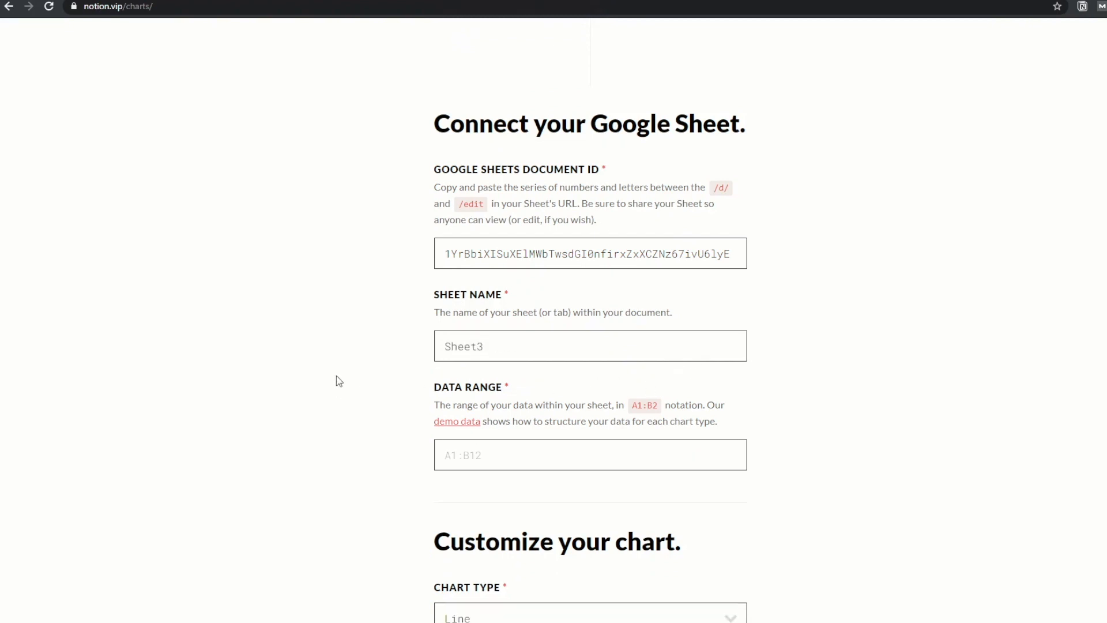
{"action": "type", "text": "A1:B"}
Complete the range as A1:B999 and choose a Line chart with the Dark Mode theme
{"action": "type", "text": "999"}
{"action": "scroll", "coordinate": [825, 358], "scroll_direction": "down", "scroll_amount": 5}
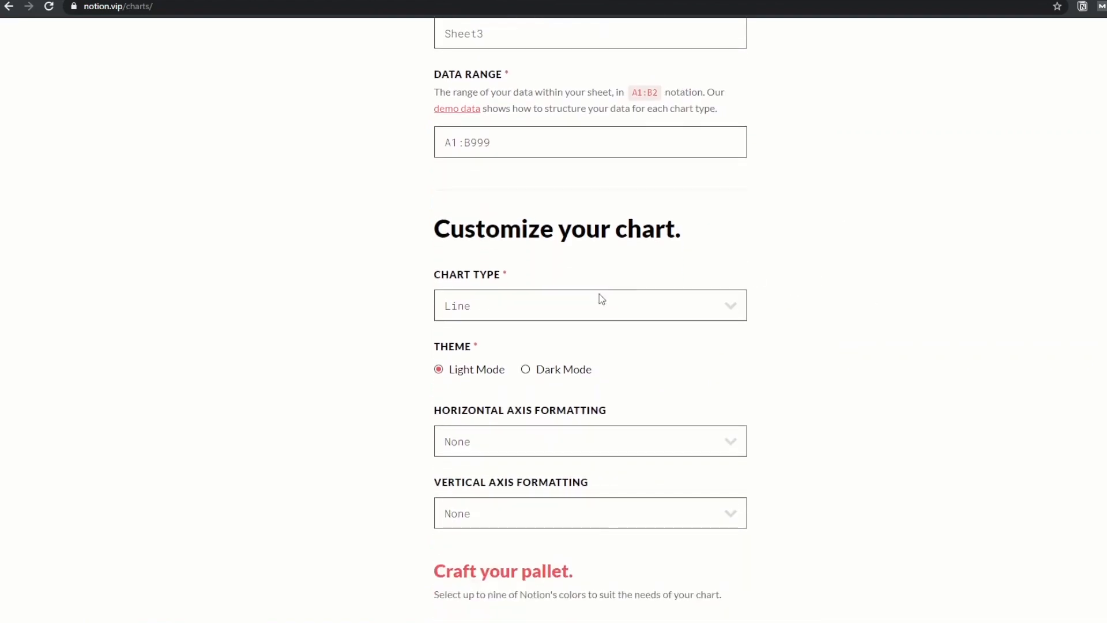
{"action": "left_click", "coordinate": [539, 310]}
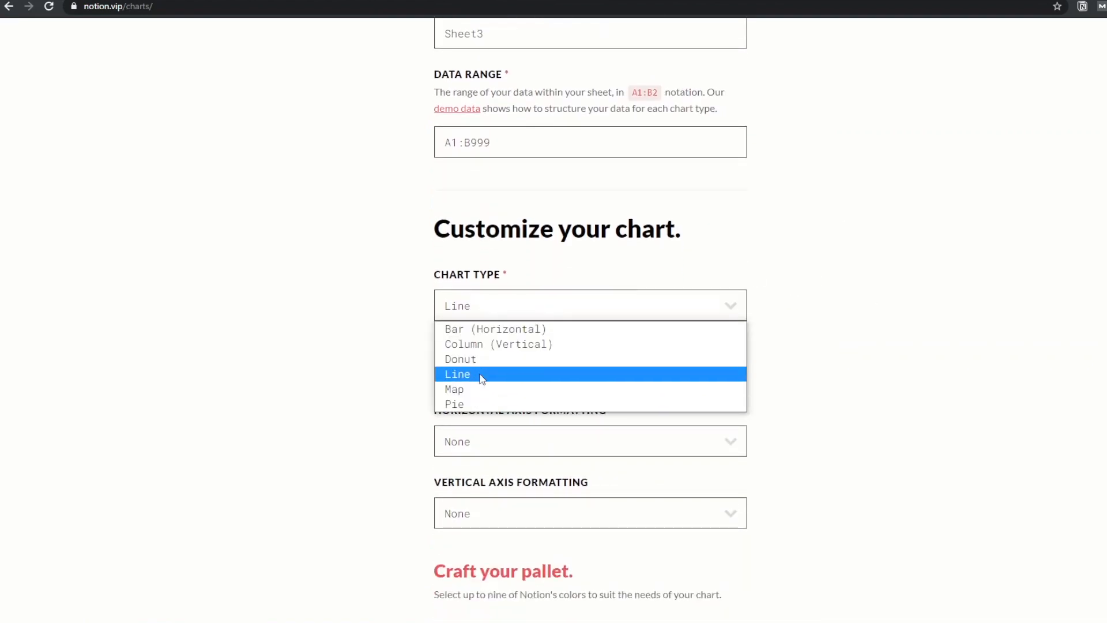
{"action": "left_click", "coordinate": [482, 377]}
{"action": "scroll", "coordinate": [367, 371], "scroll_direction": "down", "scroll_amount": 2}
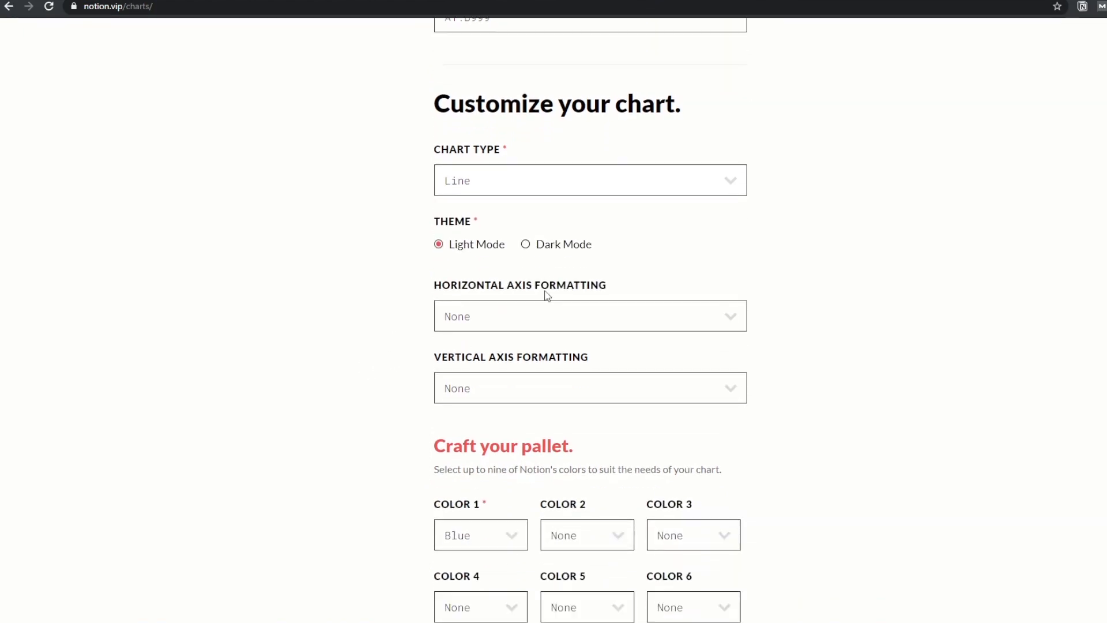
{"action": "left_click", "coordinate": [526, 244]}
Set Color 1 to Green, generate the chart, and select its embed URL
{"action": "scroll", "coordinate": [415, 289], "scroll_direction": "down", "scroll_amount": 2}
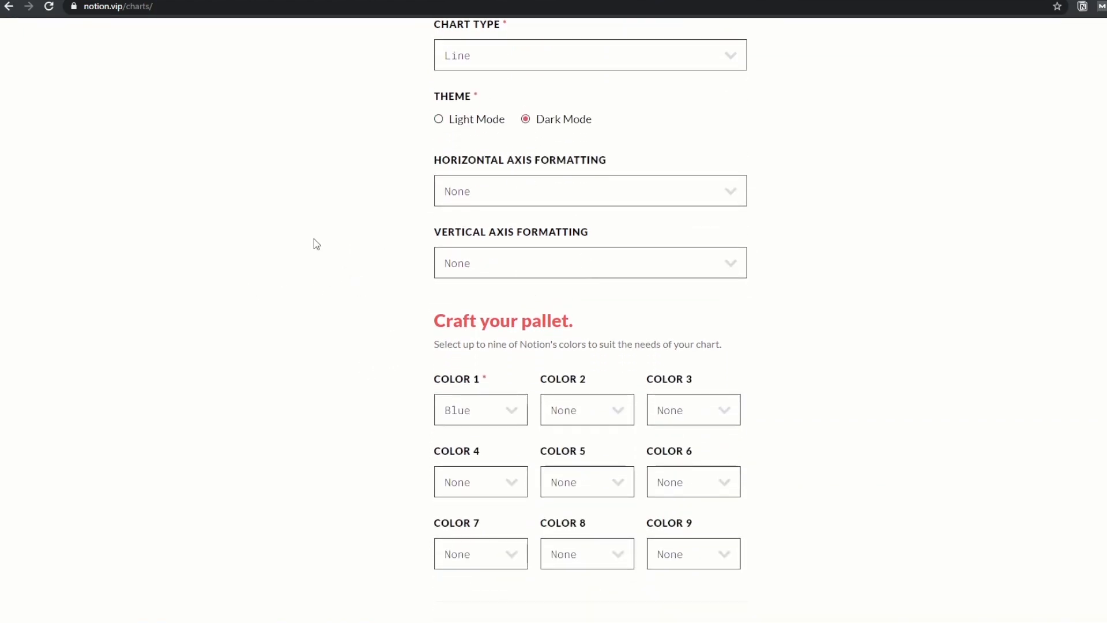
{"action": "scroll", "coordinate": [314, 242], "scroll_direction": "down", "scroll_amount": 2}
{"action": "left_click", "coordinate": [445, 283]}
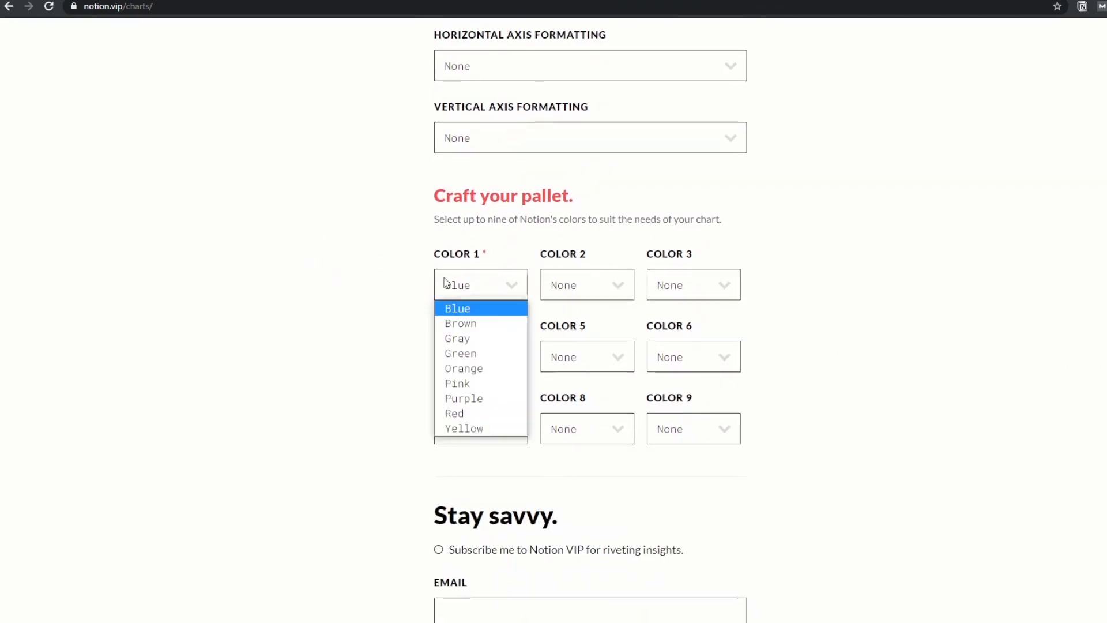
{"action": "left_click", "coordinate": [483, 353]}
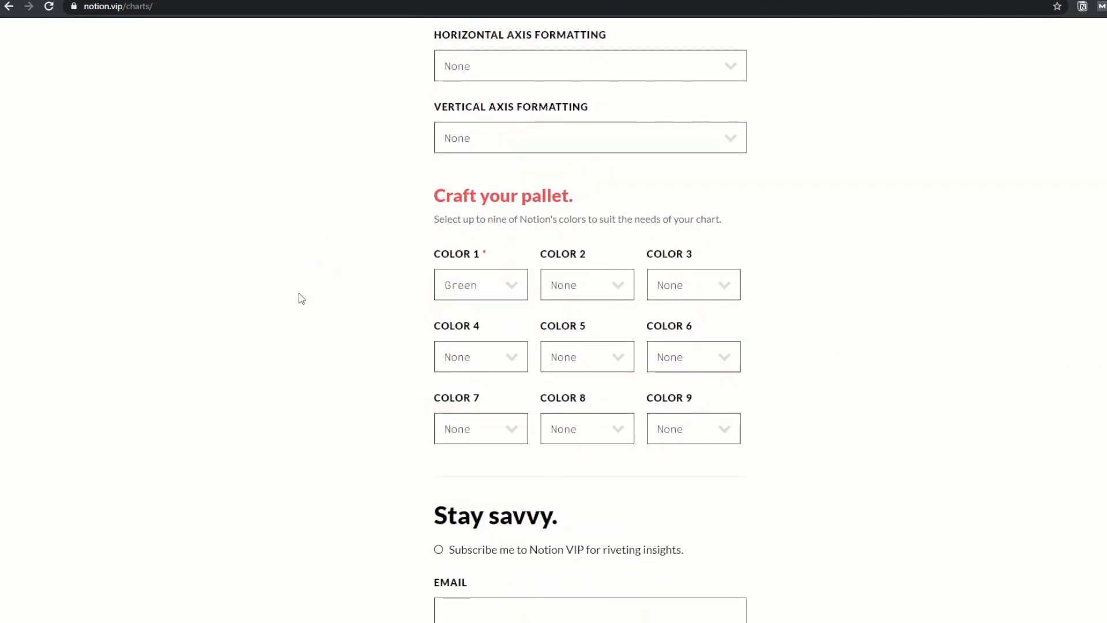
{"action": "scroll", "coordinate": [298, 293], "scroll_direction": "down", "scroll_amount": 3}
{"action": "left_click", "coordinate": [535, 517]}
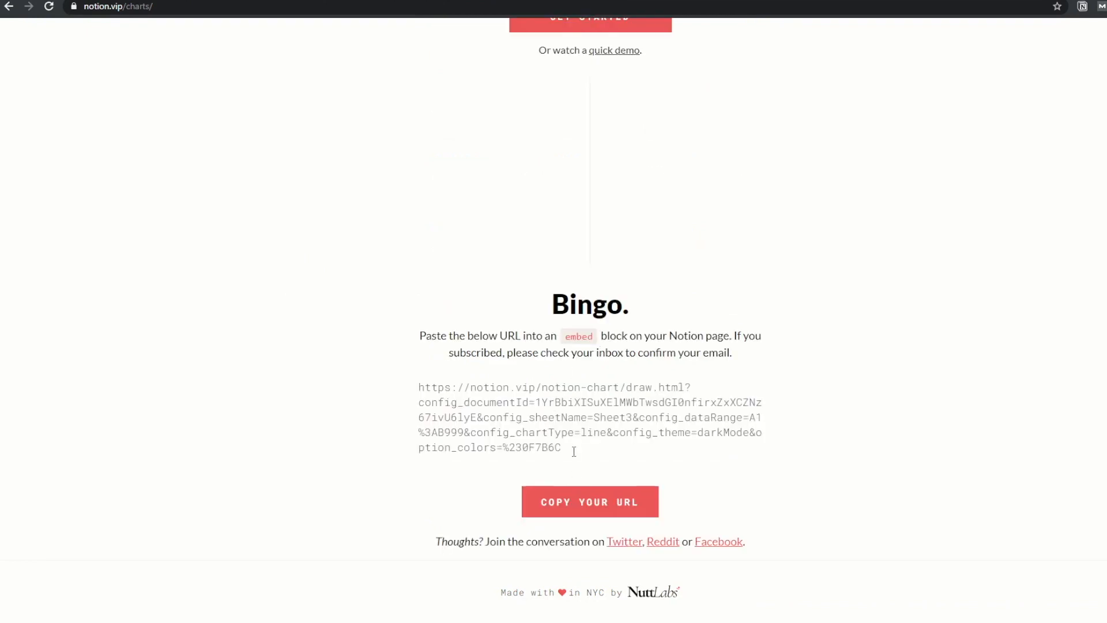
{"action": "left_click_drag", "start_coordinate": [573, 451], "coordinate": [413, 388]}
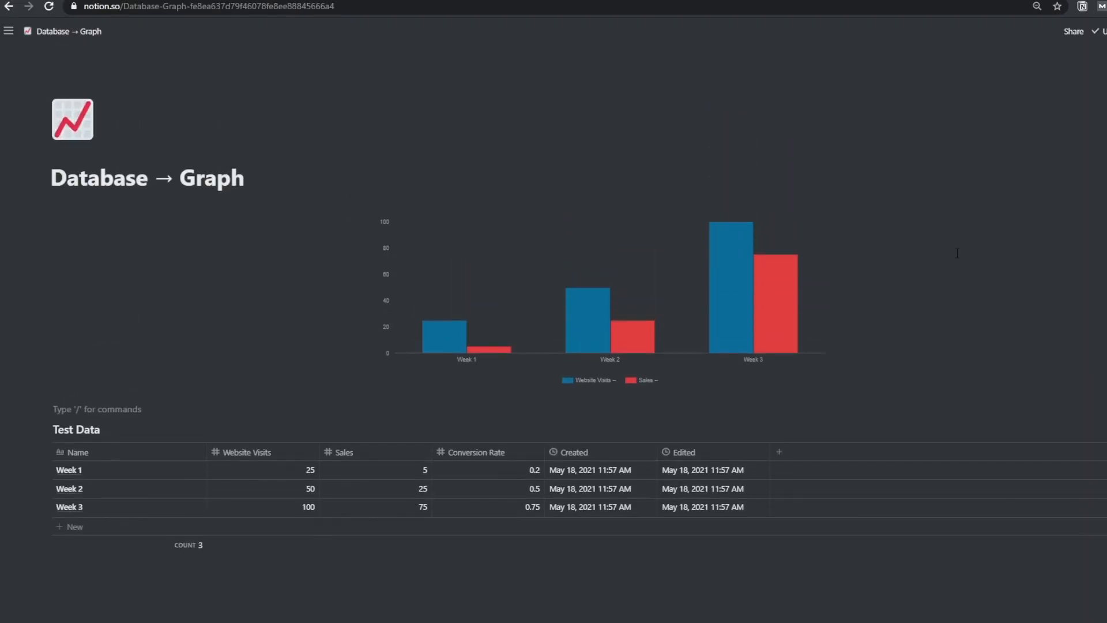
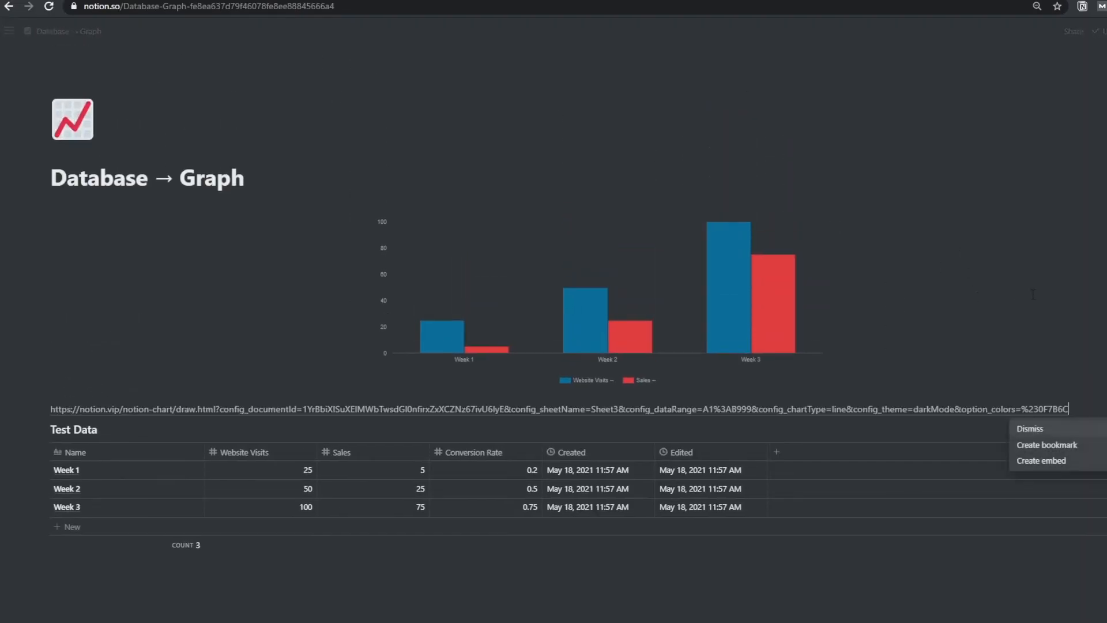
Paste the line chart URL into the empty block and create the embed
{"action": "left_click", "coordinate": [1067, 460]}
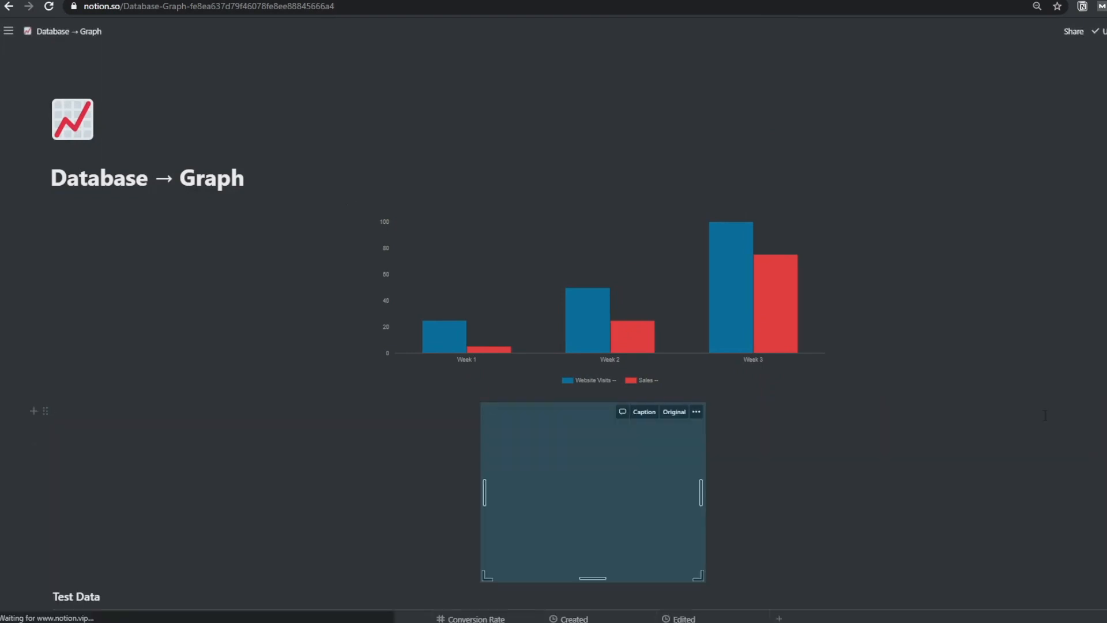
{"action": "scroll", "coordinate": [865, 385], "scroll_direction": "down", "scroll_amount": 2}
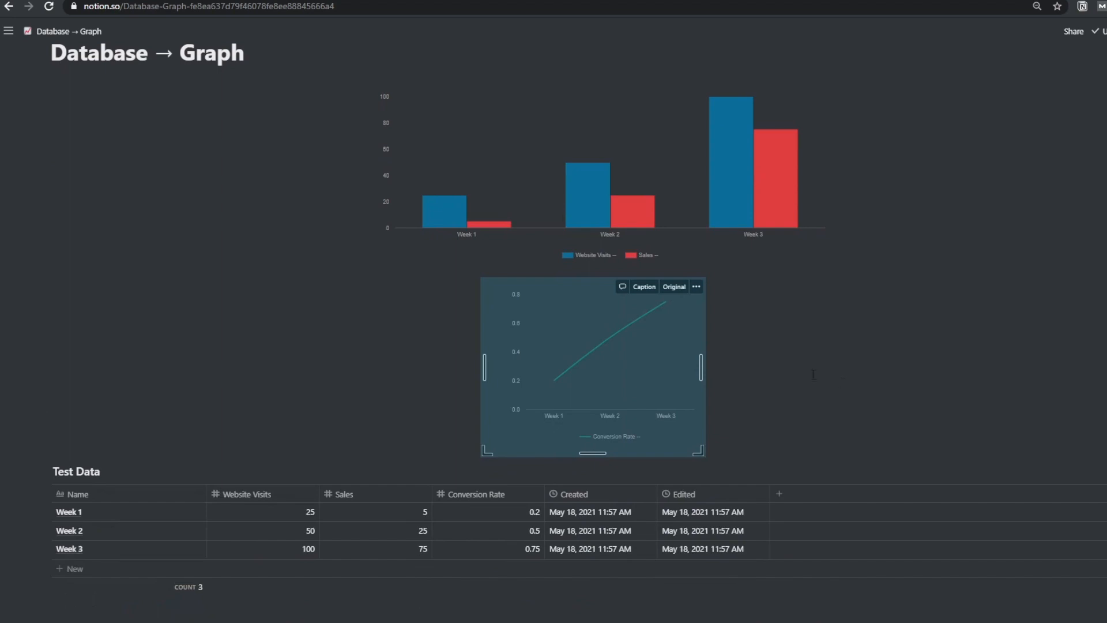
Enlarge the line chart and move it beside the column chart
{"action": "left_click_drag", "start_coordinate": [701, 367], "coordinate": [751, 367]}
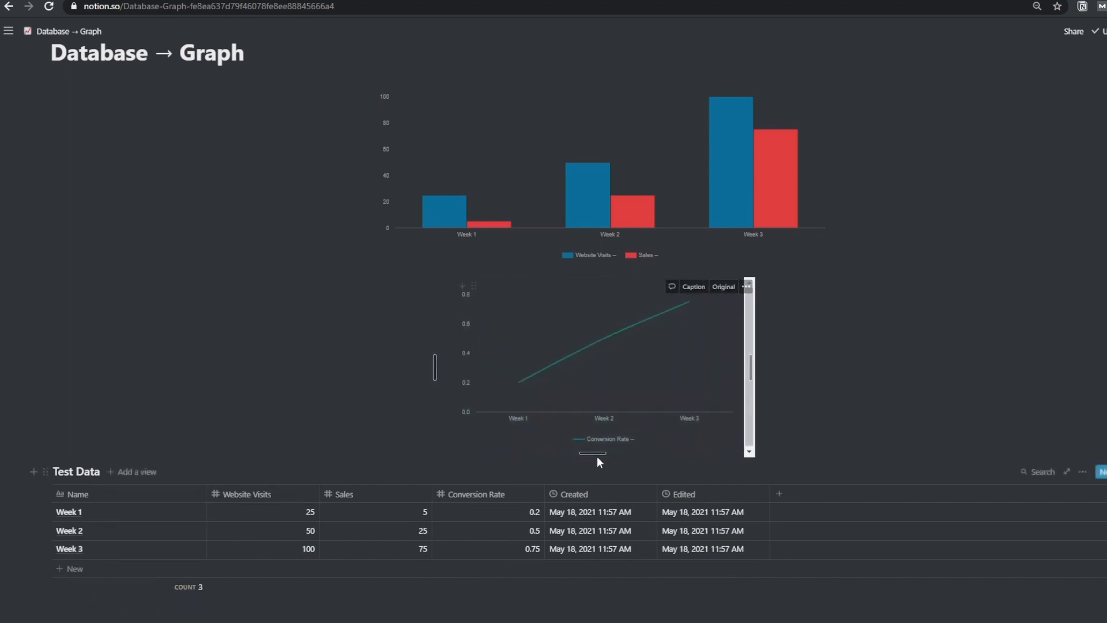
{"action": "left_click_drag", "start_coordinate": [596, 461], "coordinate": [597, 483]}
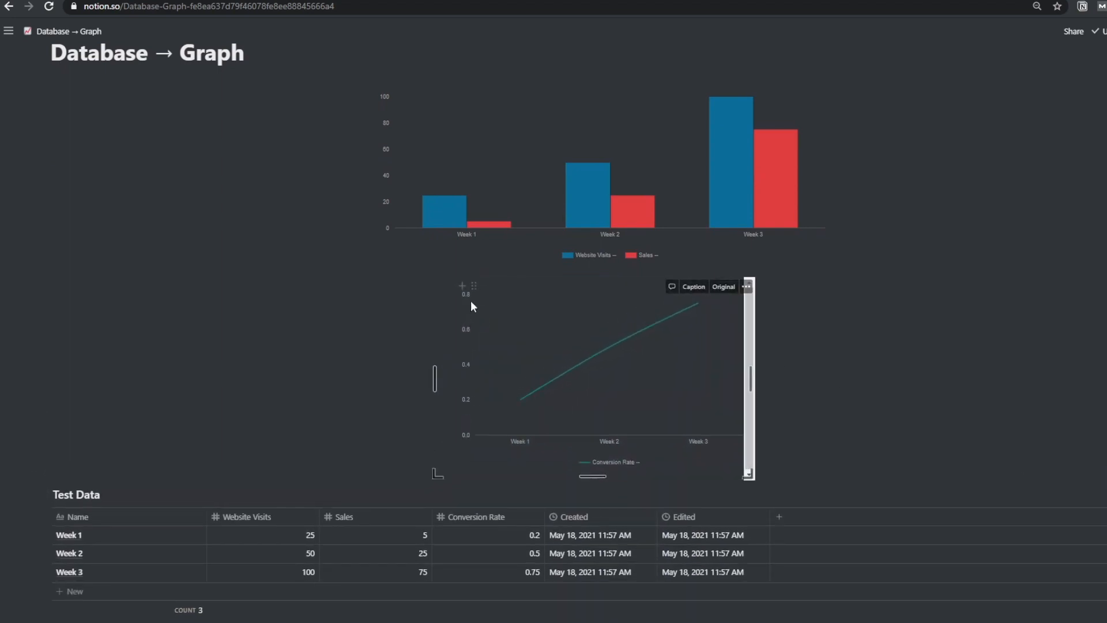
{"action": "left_click_drag", "start_coordinate": [470, 284], "coordinate": [877, 159]}
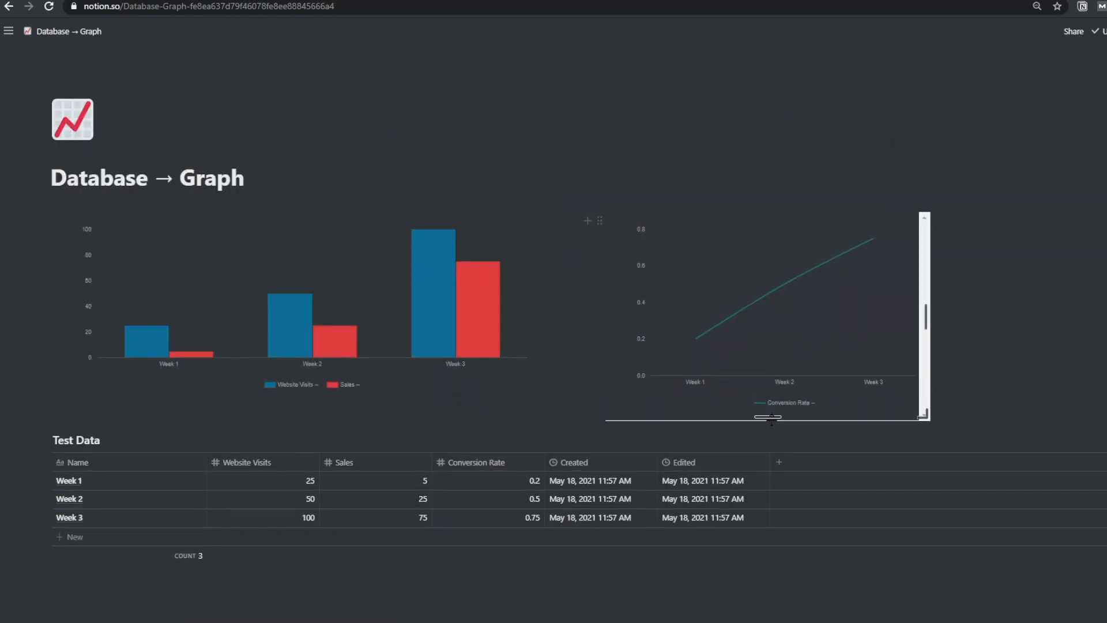
{"action": "left_click_drag", "start_coordinate": [923, 316], "coordinate": [951, 317]}
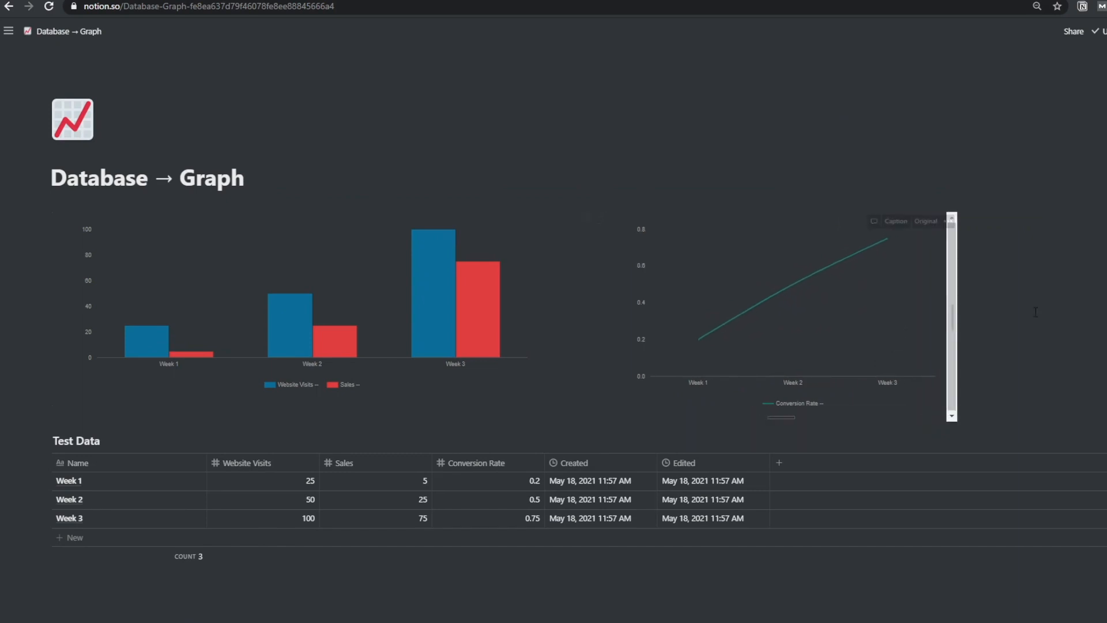